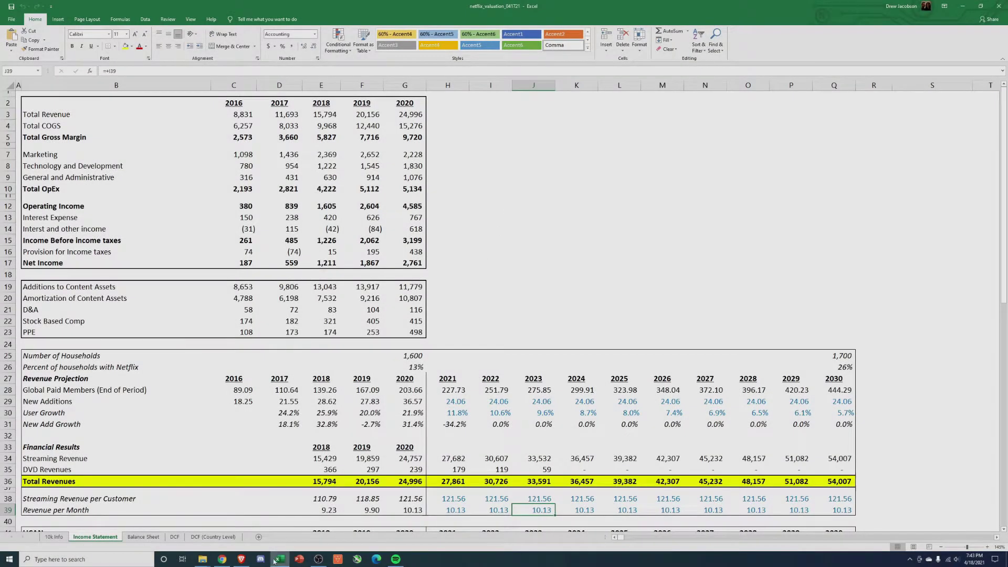
Check Netflix's share price 546.54 and market cap 242.06B on the stock quote page
left_click(241, 560)
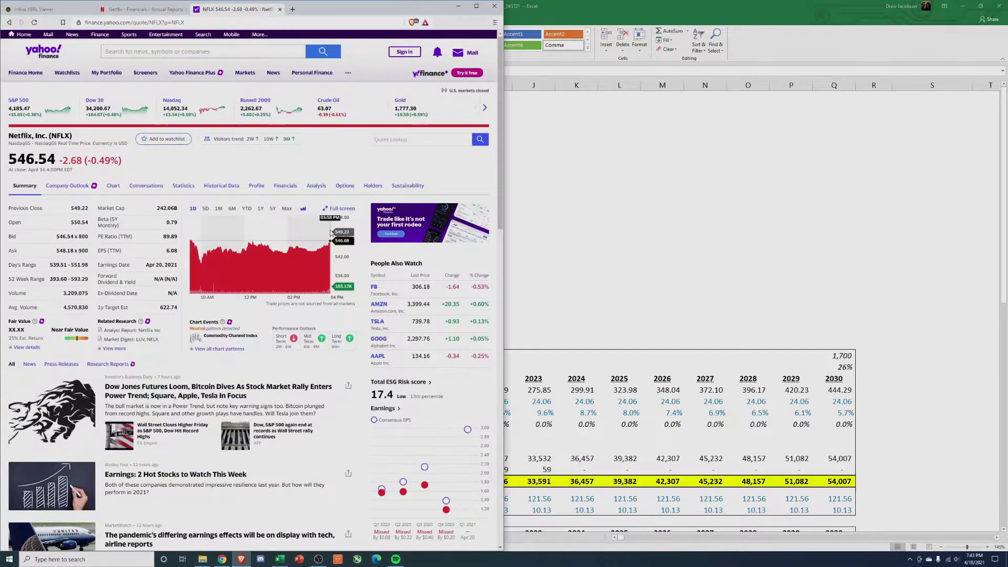
double_click(359, 11)
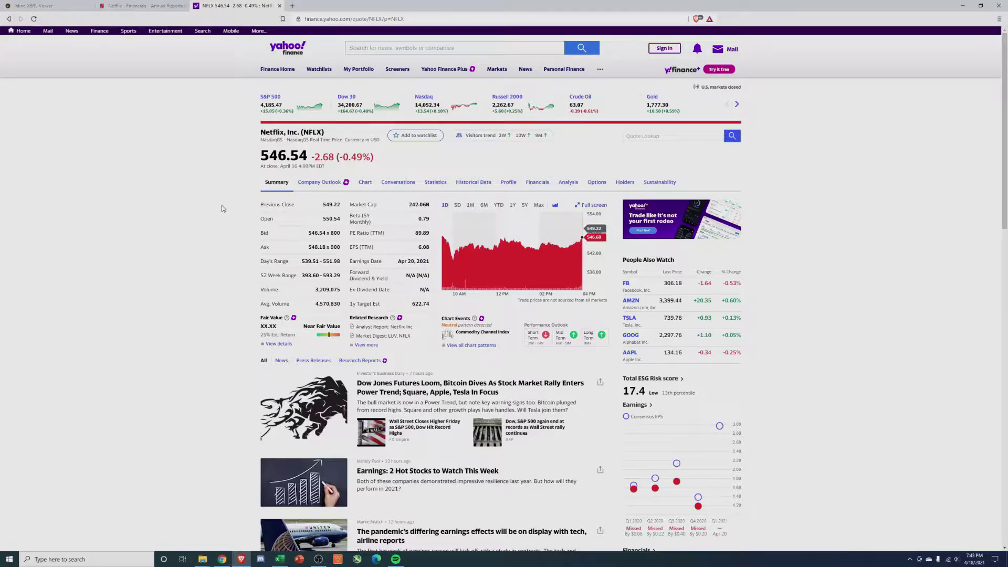
left_click_drag(262, 156, 311, 159)
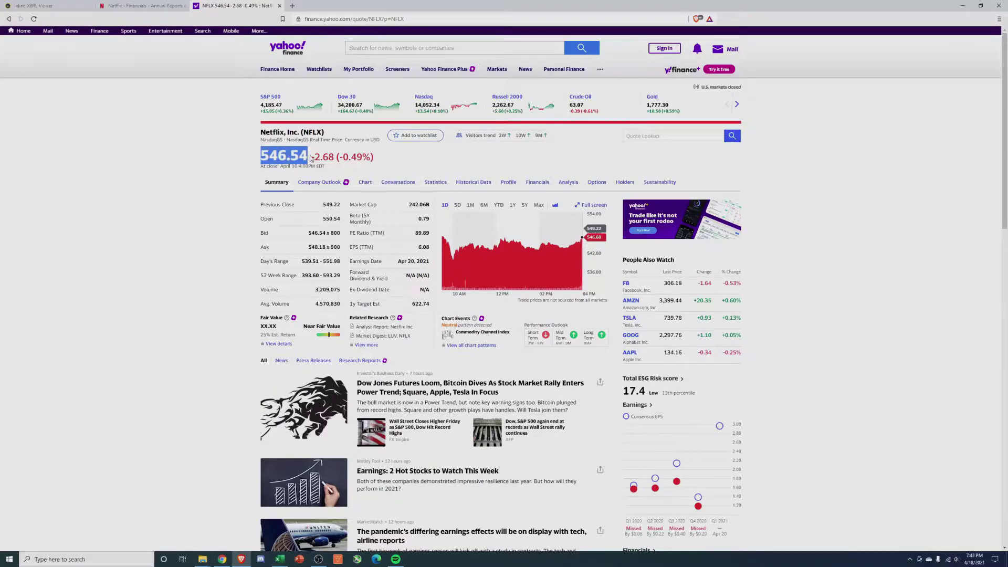
left_click(228, 156)
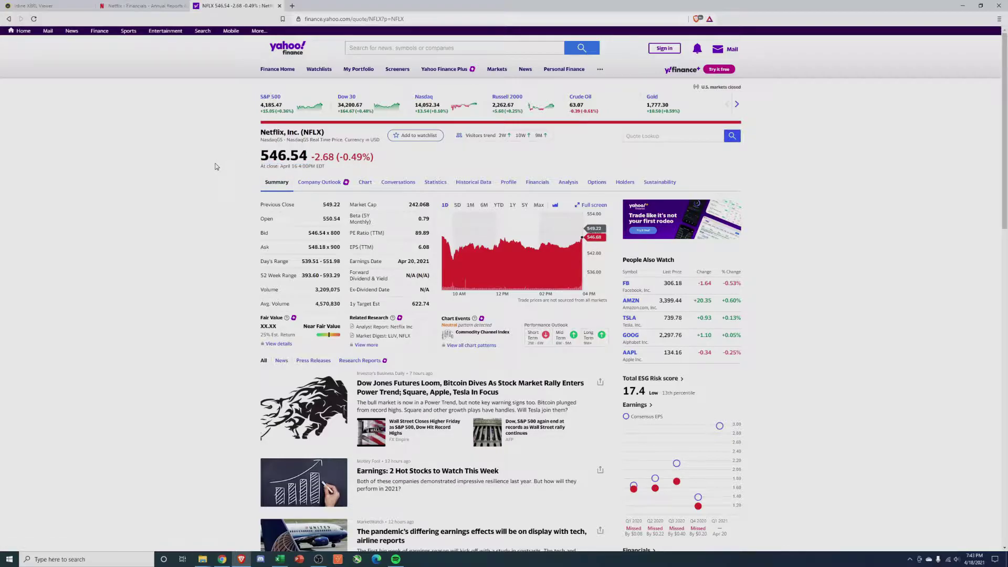
left_click_drag(409, 205, 428, 203)
left_click(963, 6)
left_click(492, 284)
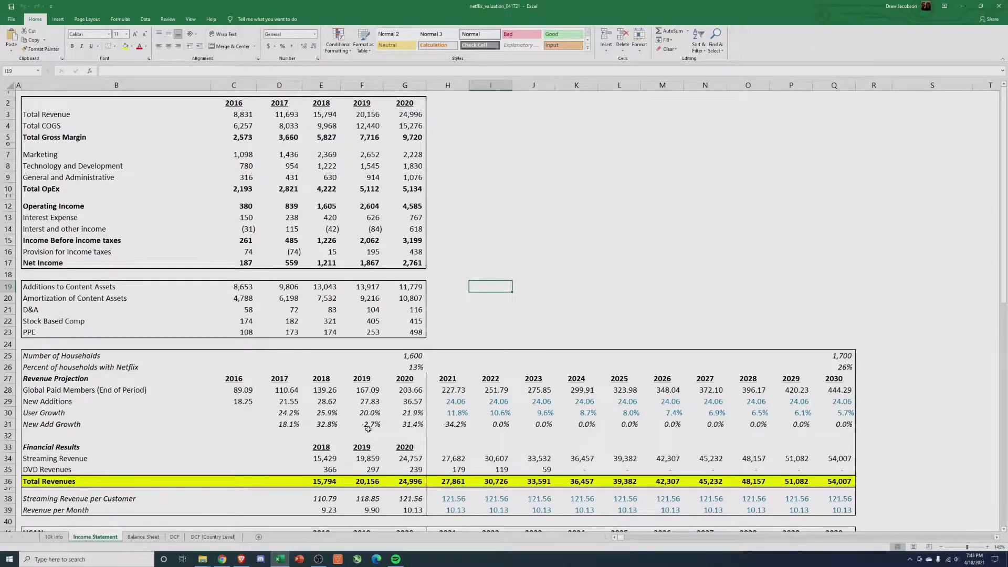
Review the historical income statement, checking 2016 and 2020 Net Income and 2020 Total Revenue
scroll(510, 241, "down", 17)
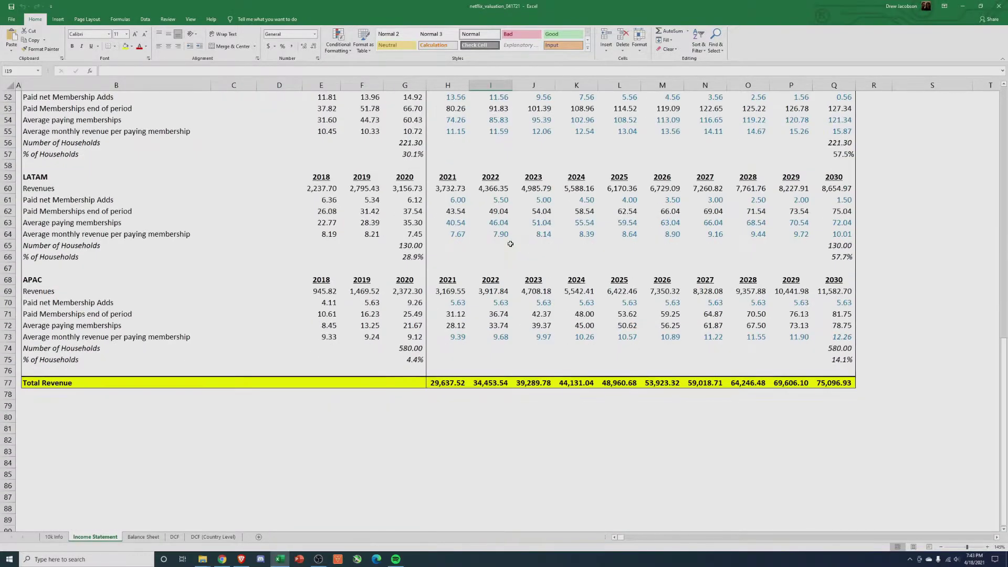
scroll(511, 245, "up", 17)
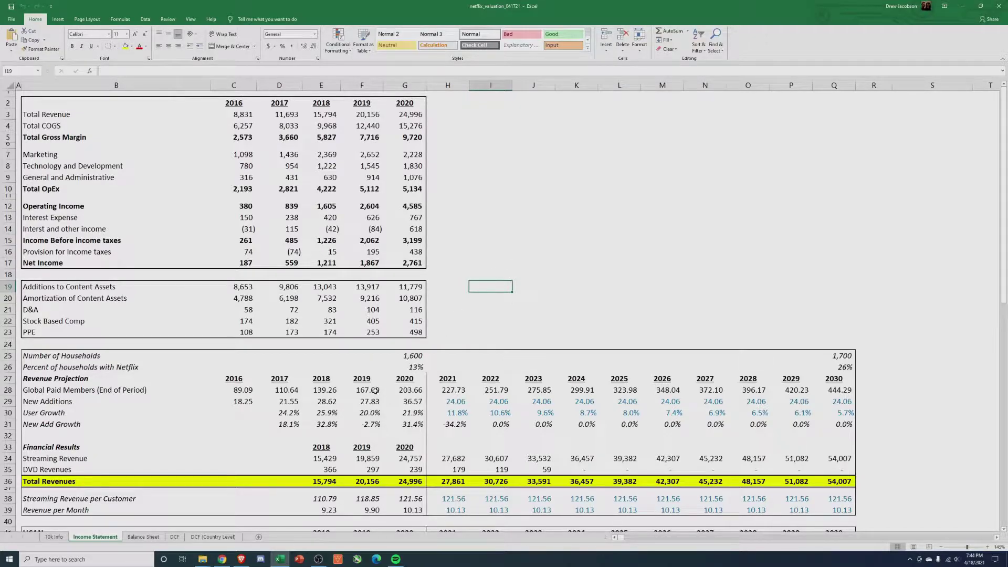
left_click(519, 204)
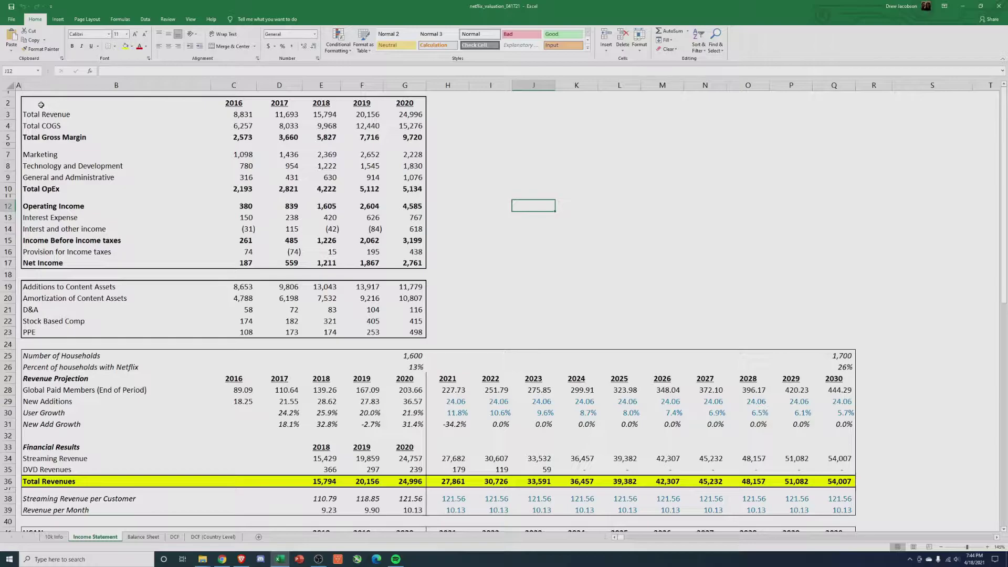
left_click_drag(42, 105, 407, 262)
left_click(233, 262)
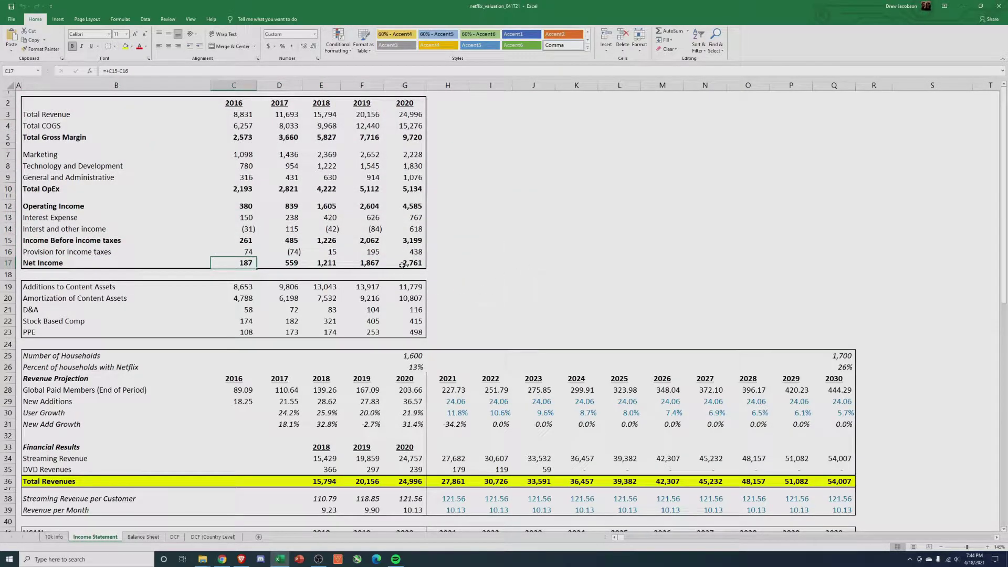
key("ctrl+Right")
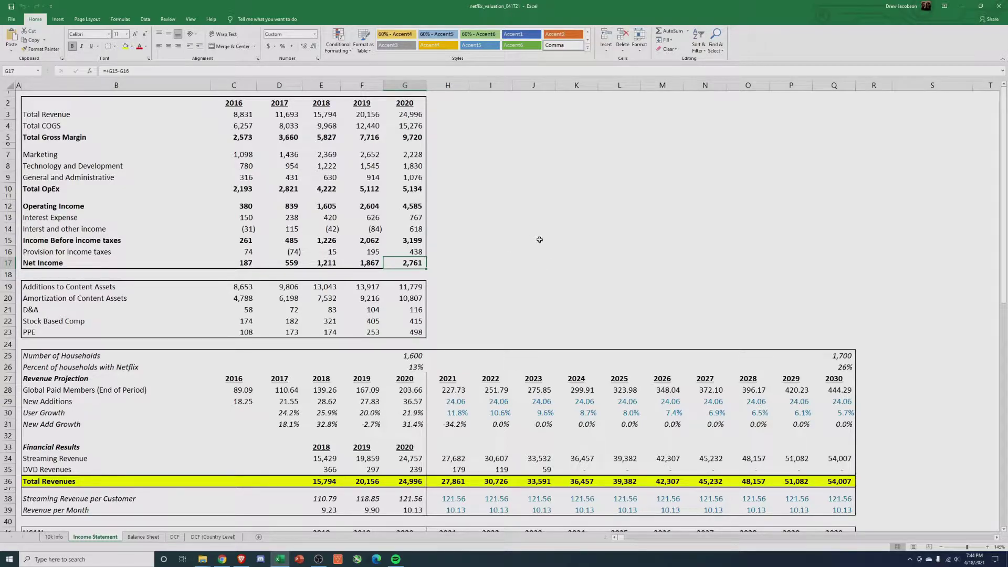
left_click(422, 116)
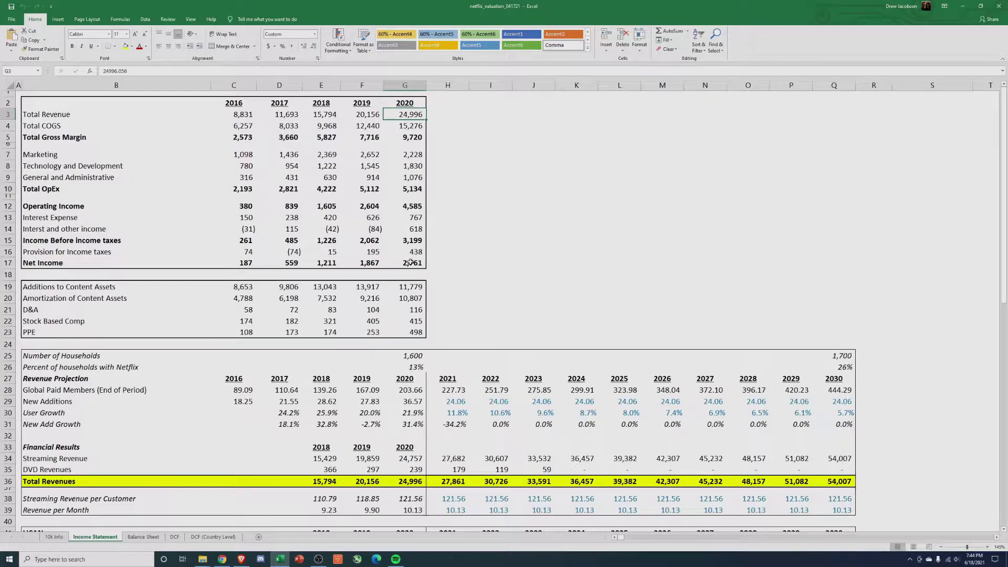
left_click(412, 259)
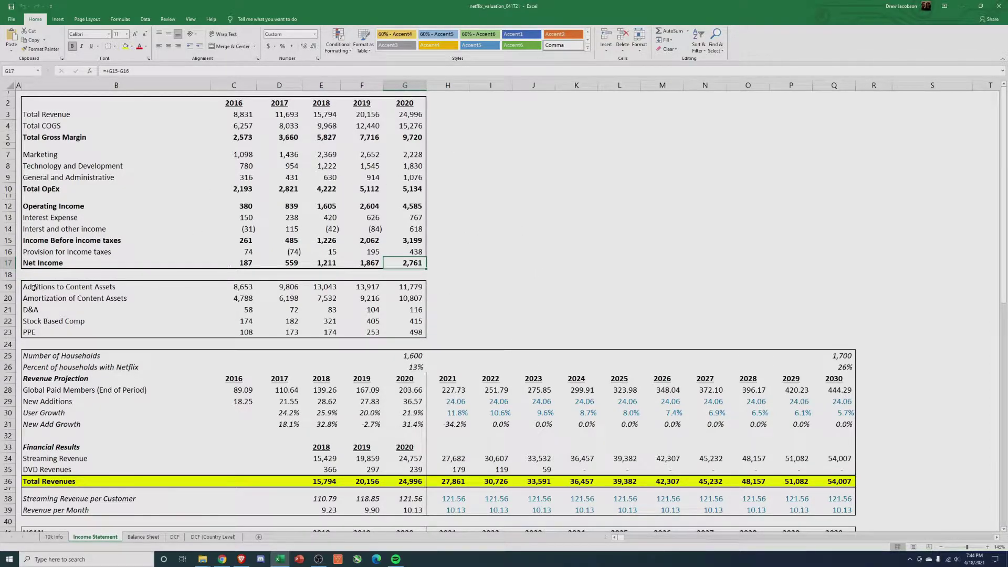
Review the 2016–2020 content additions, content amortization, D&A and PPE rows, plus 2020 Total COGS
left_click_drag(33, 288, 415, 332)
left_click(495, 318)
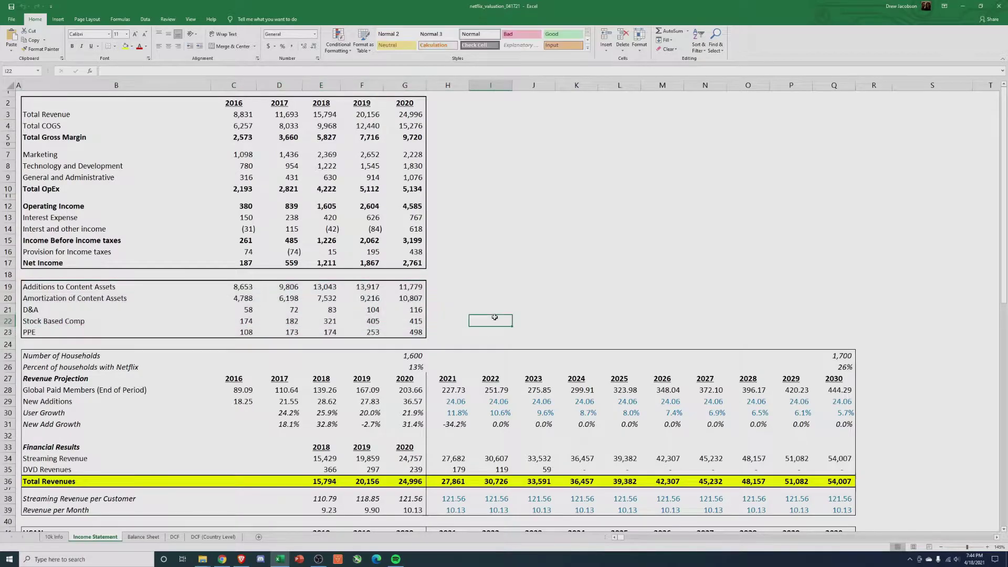
left_click(419, 129)
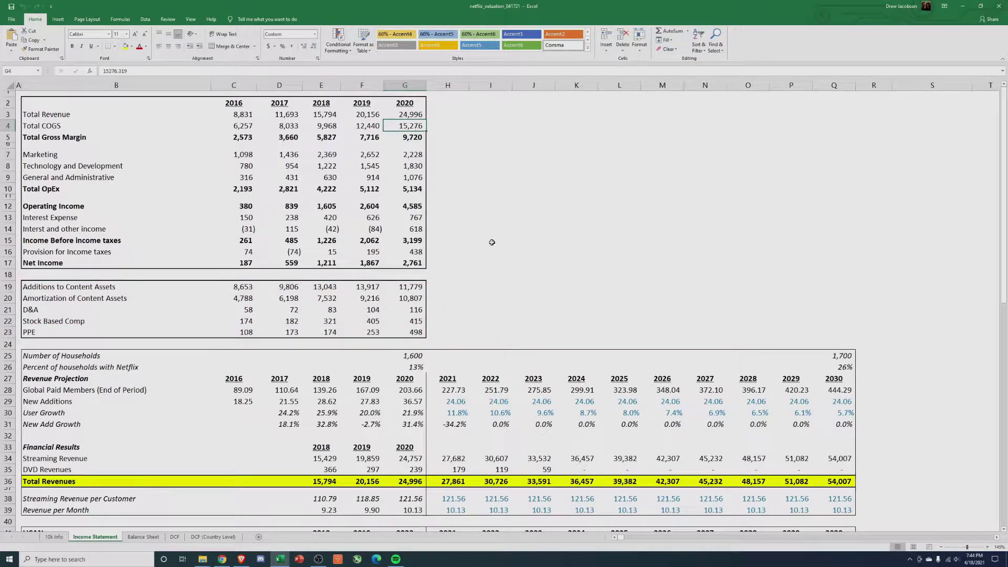
left_click_drag(35, 299, 407, 297)
left_click(412, 122)
left_click_drag(36, 287, 394, 287)
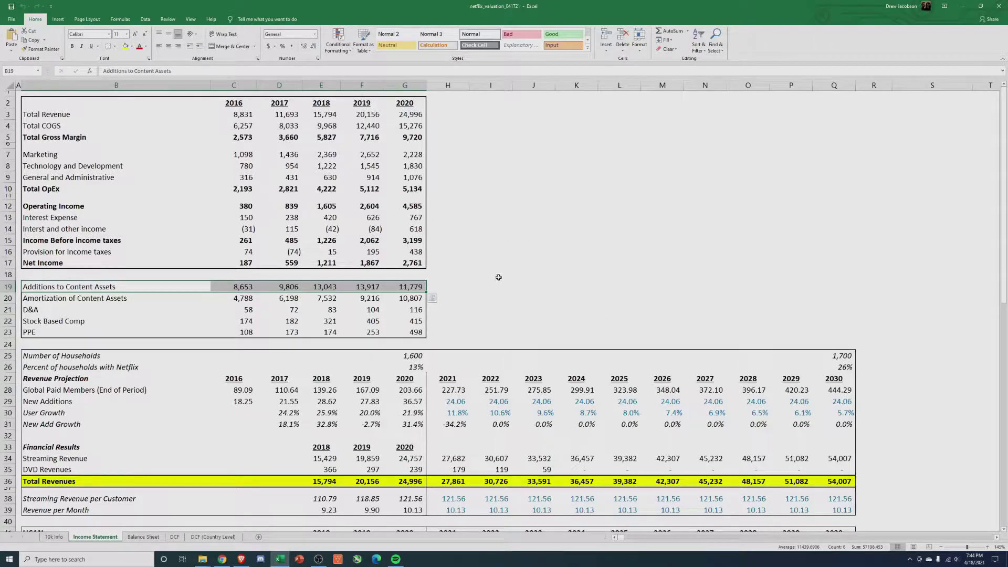
left_click_drag(413, 298, 243, 299)
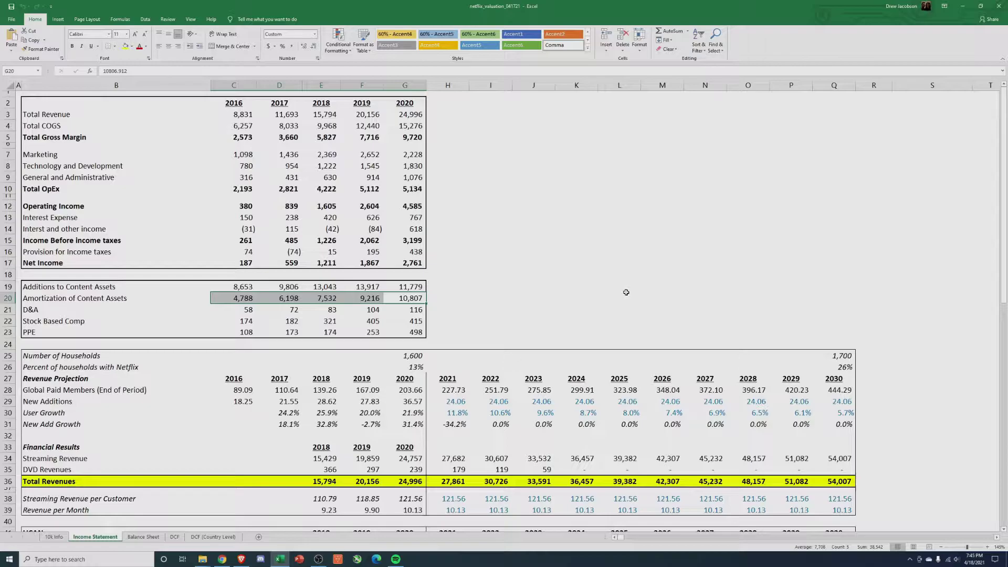
left_click_drag(245, 309, 418, 311)
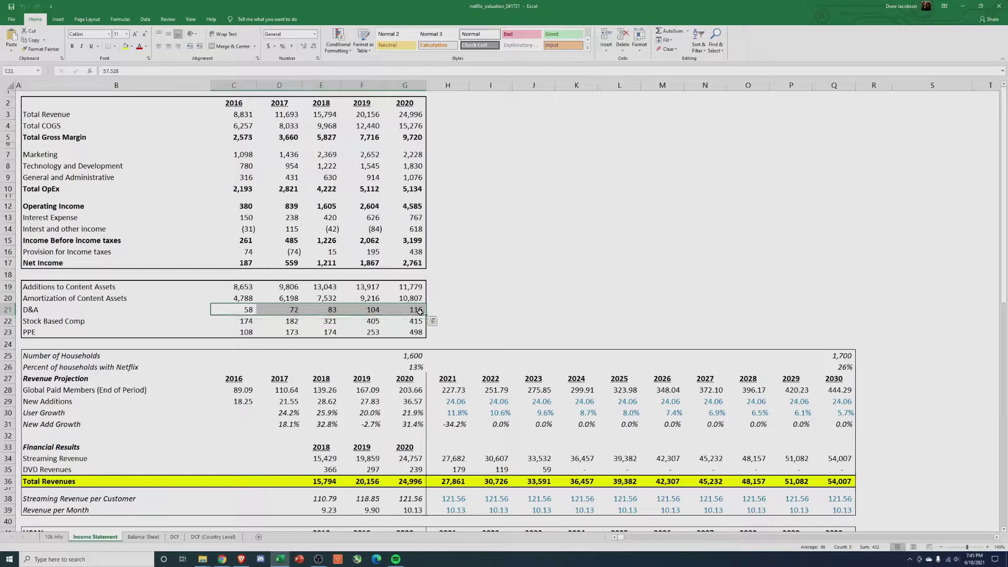
left_click_drag(251, 332, 416, 333)
left_click_drag(407, 287, 410, 298)
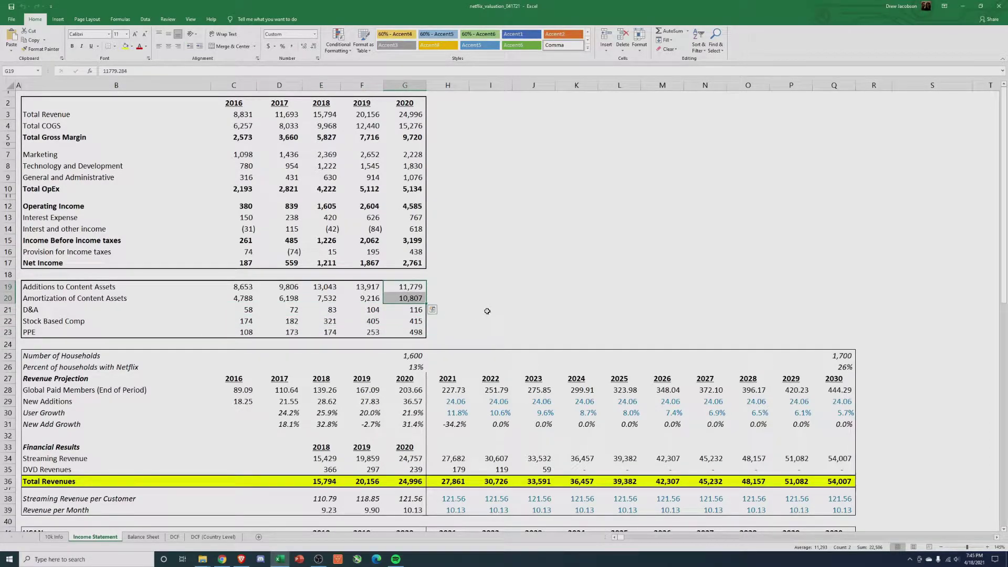
Compare 2016–2019 Additions to Content Assets against 2018–2019 Total Revenue
left_click(368, 288)
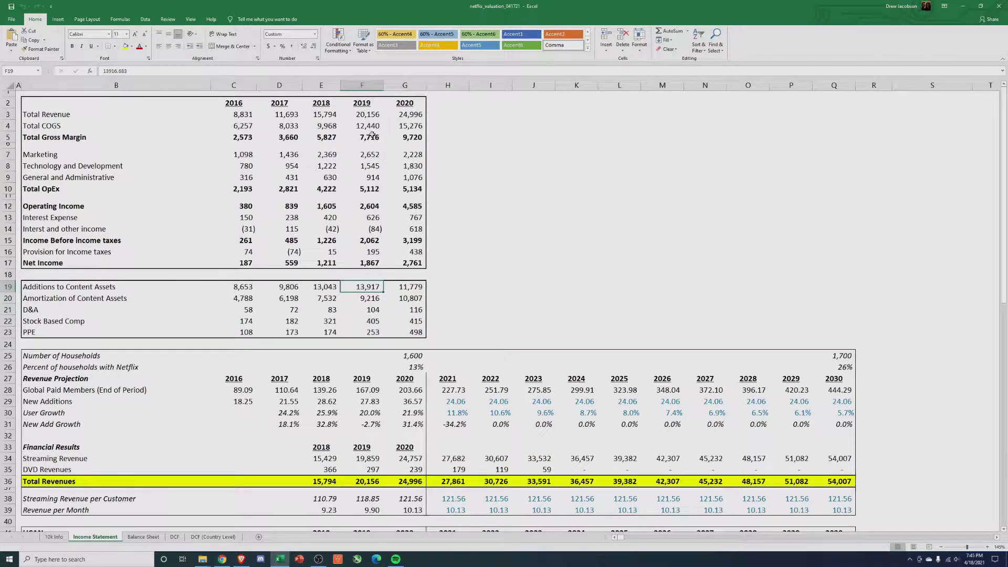
left_click(366, 115)
left_click(332, 116)
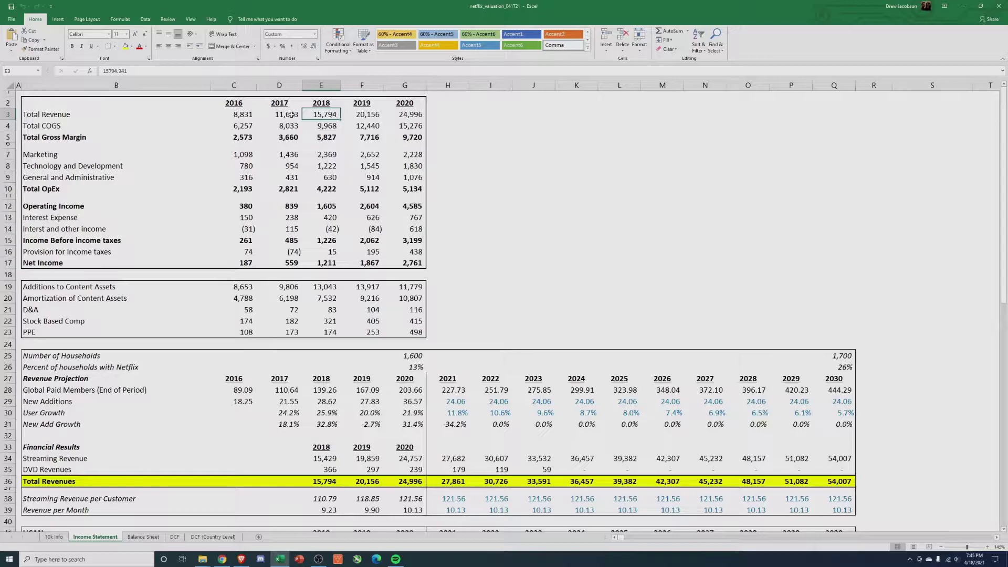
left_click(330, 289)
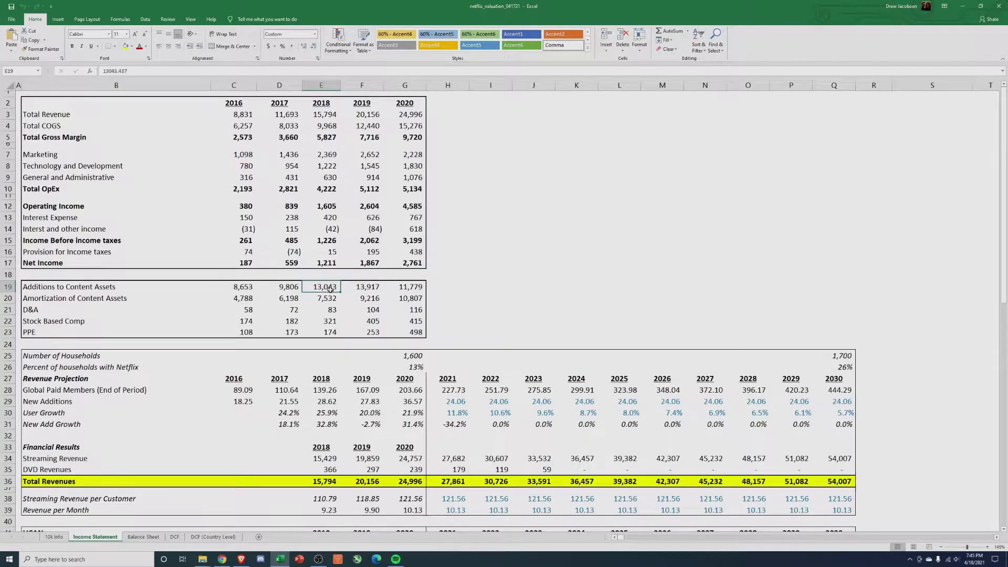
left_click(289, 289)
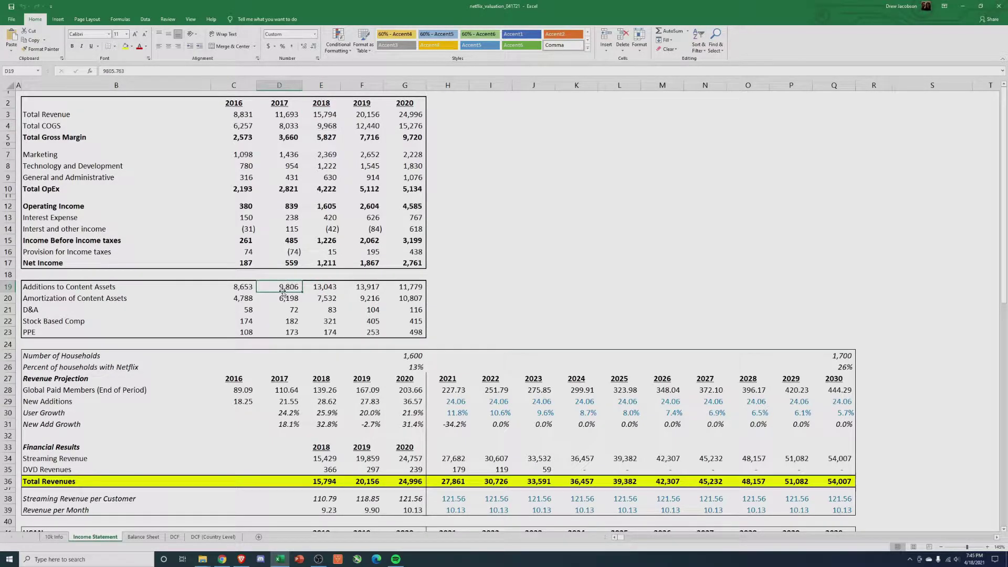
left_click(246, 288)
left_click(288, 288)
left_click(320, 287)
left_click(369, 289)
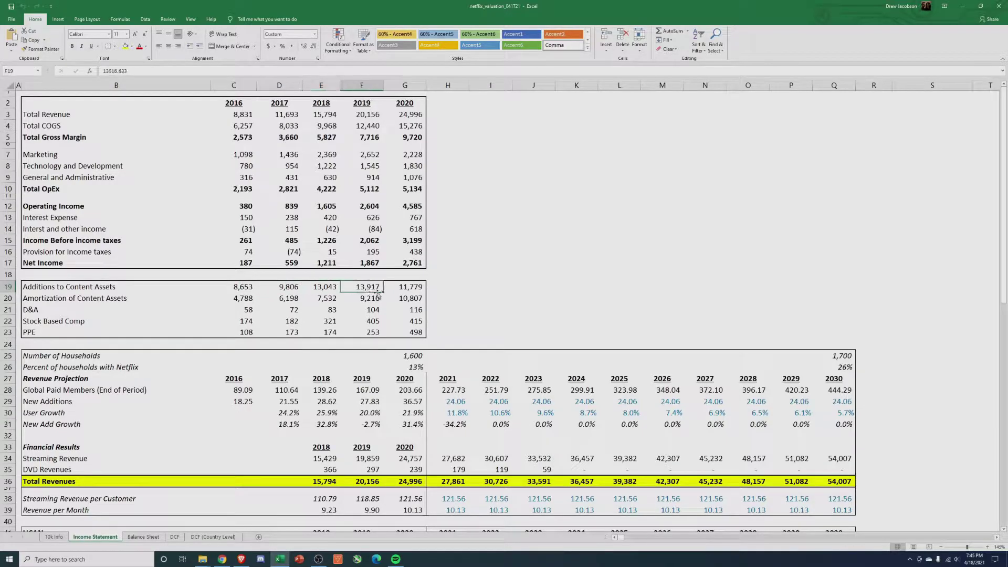
Compare 2019–2020 content additions with Total Revenue and Total OpEx
left_click_drag(377, 293, 412, 290)
left_click_drag(360, 114, 409, 117)
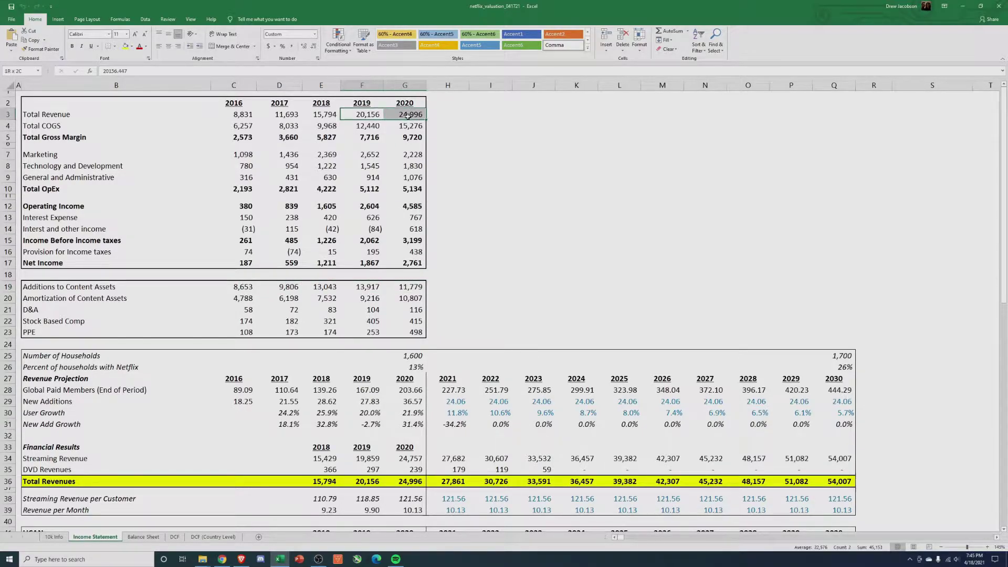
left_click_drag(367, 189, 412, 188)
left_click_drag(372, 286, 411, 287)
left_click(519, 267)
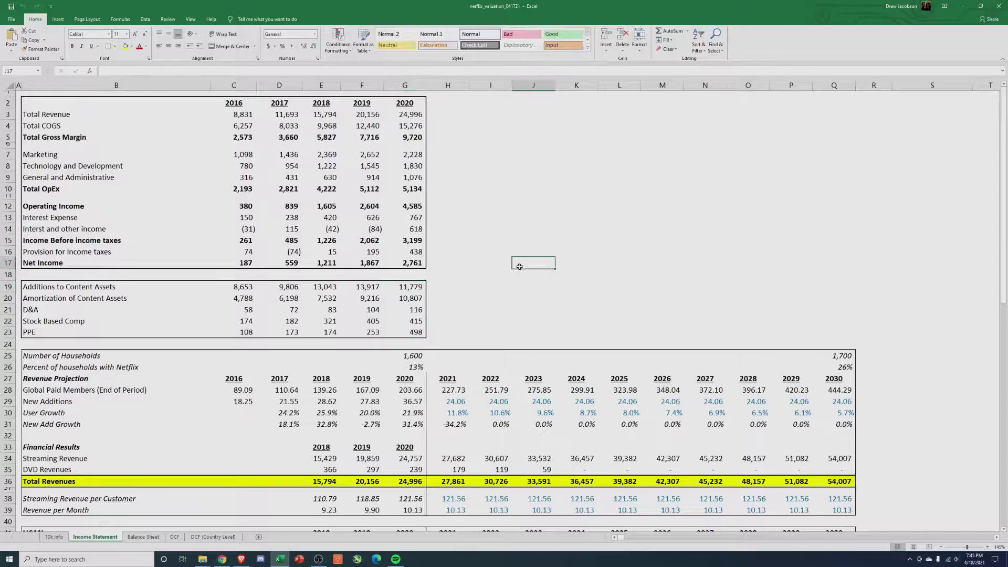
Scroll down to the regional projections and locate the UCAN and EMEA blocks
scroll(519, 265, "down", 8)
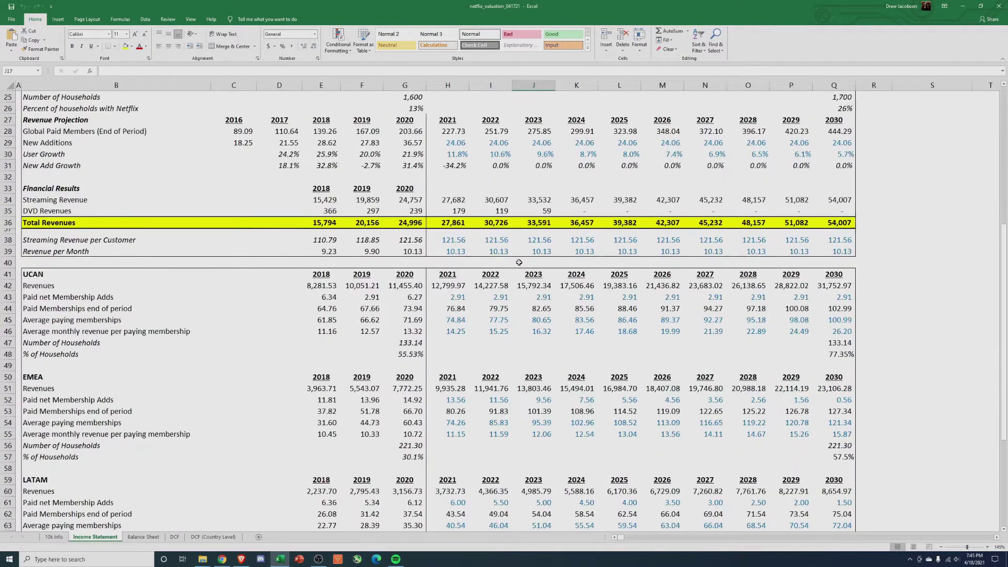
scroll(519, 262, "up", 8)
scroll(516, 263, "down", 3)
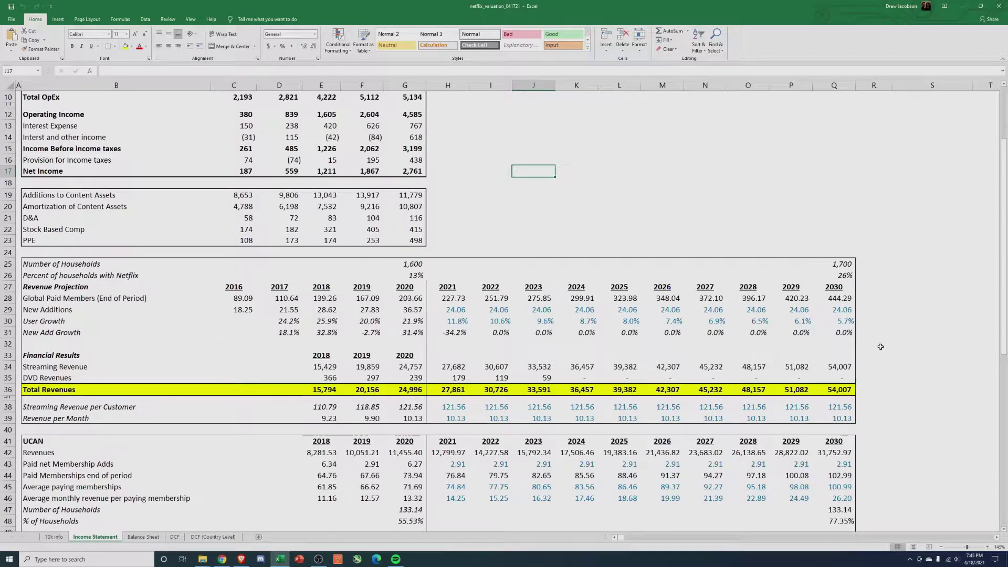
scroll(892, 357, "down", 1)
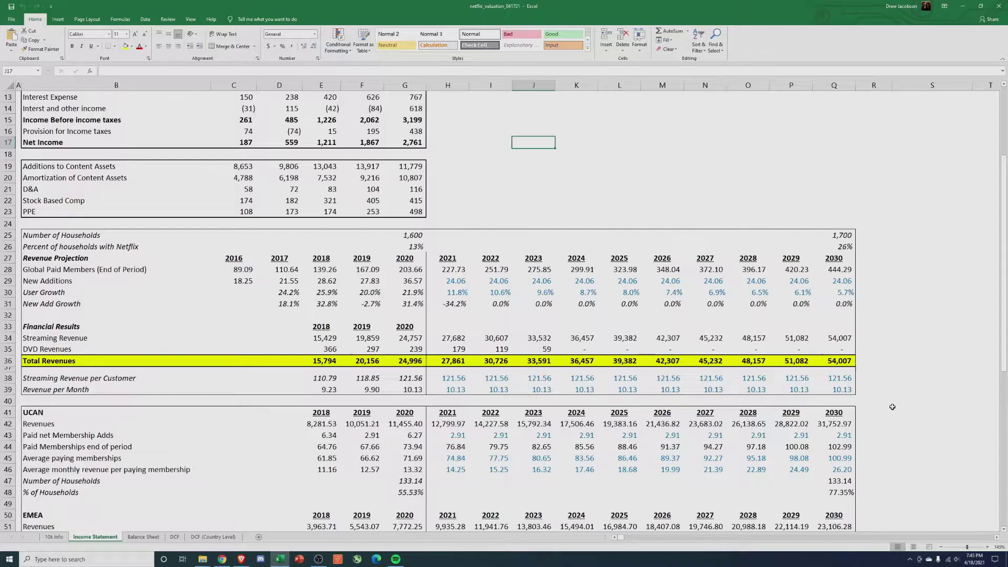
scroll(892, 407, "down", 2)
scroll(893, 407, "down", 1)
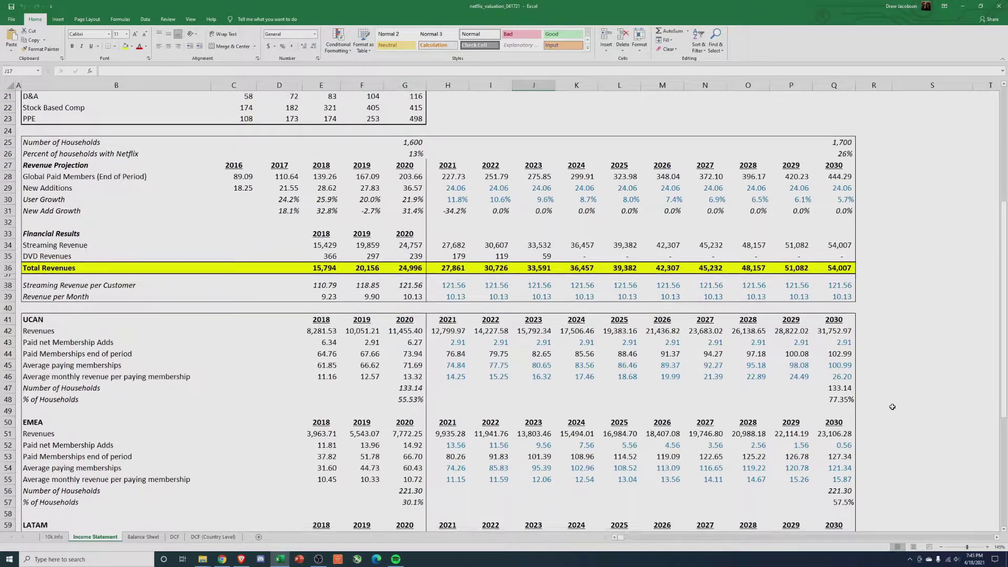
scroll(893, 407, "down", 3)
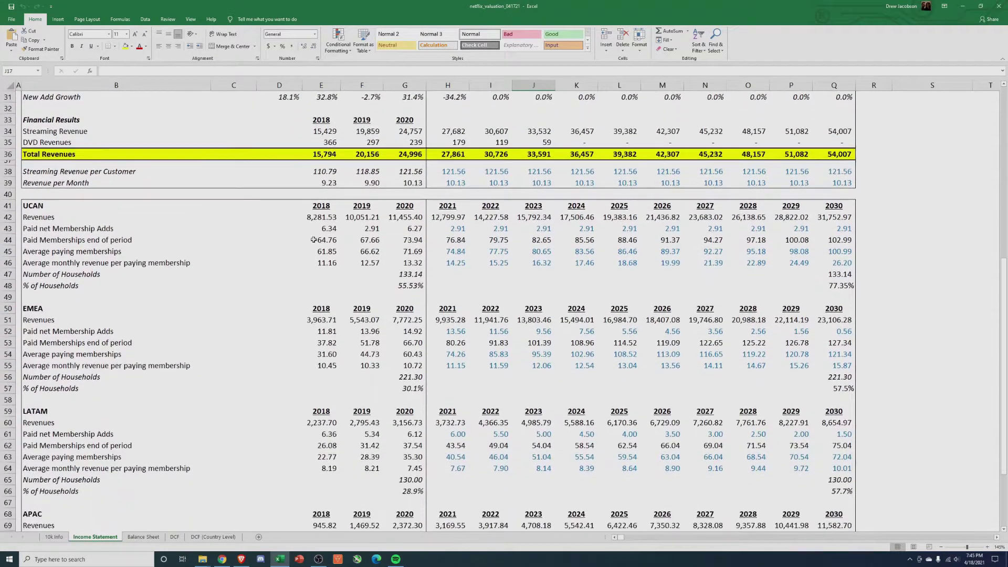
left_click(42, 206)
scroll(134, 326, "down", 2)
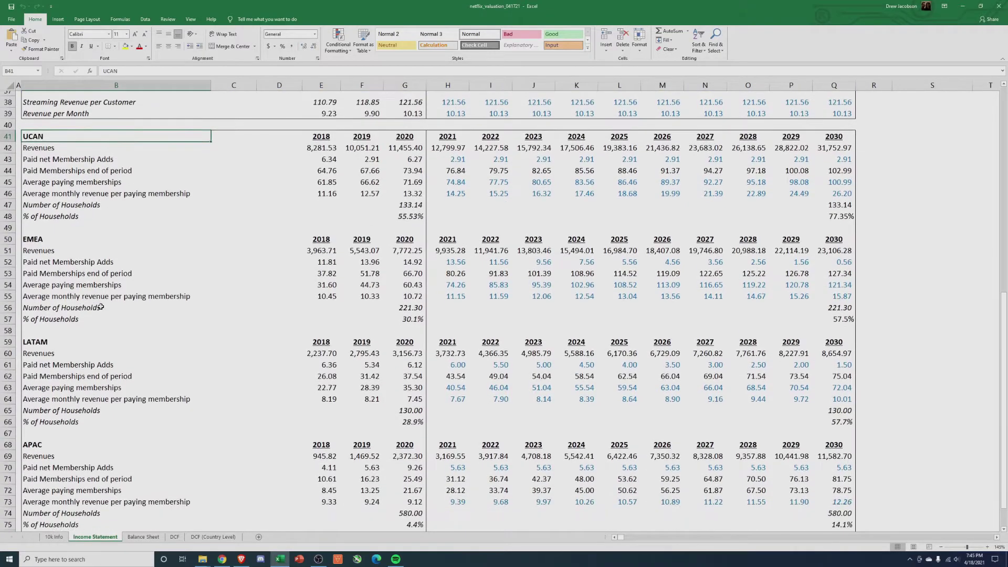
left_click(41, 241)
Locate the LATAM and APAC blocks and highlight the revenue projection block
left_click(53, 341)
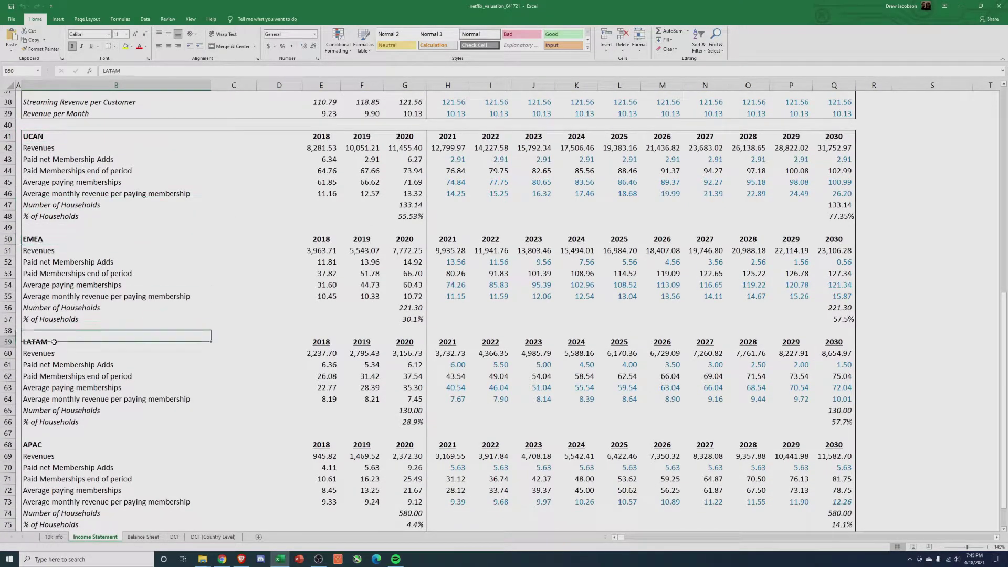
scroll(52, 340, "down", 5)
left_click(37, 280)
scroll(73, 361, "up", 17)
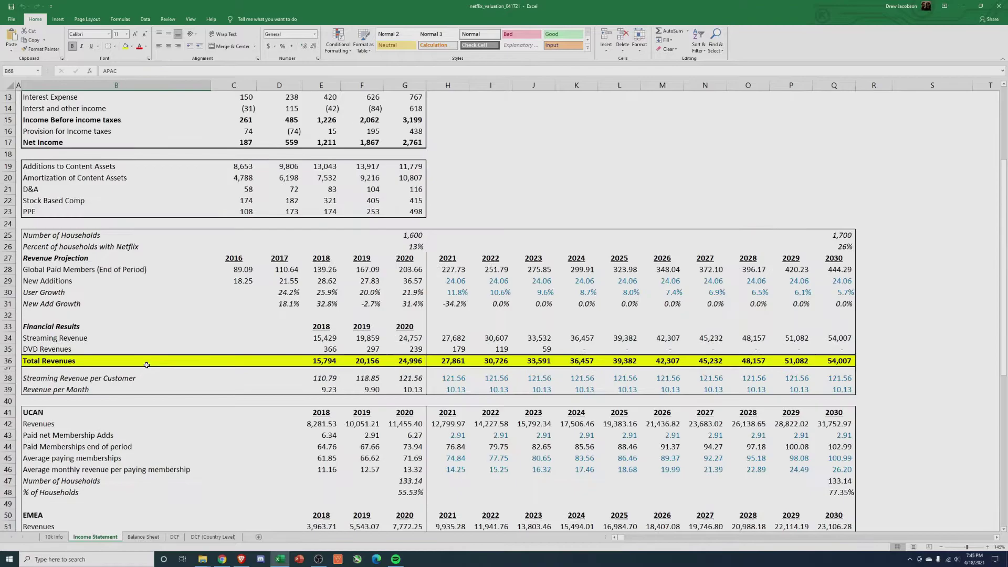
scroll(72, 361, "down", 2)
left_click_drag(41, 298, 845, 462)
left_click(909, 425)
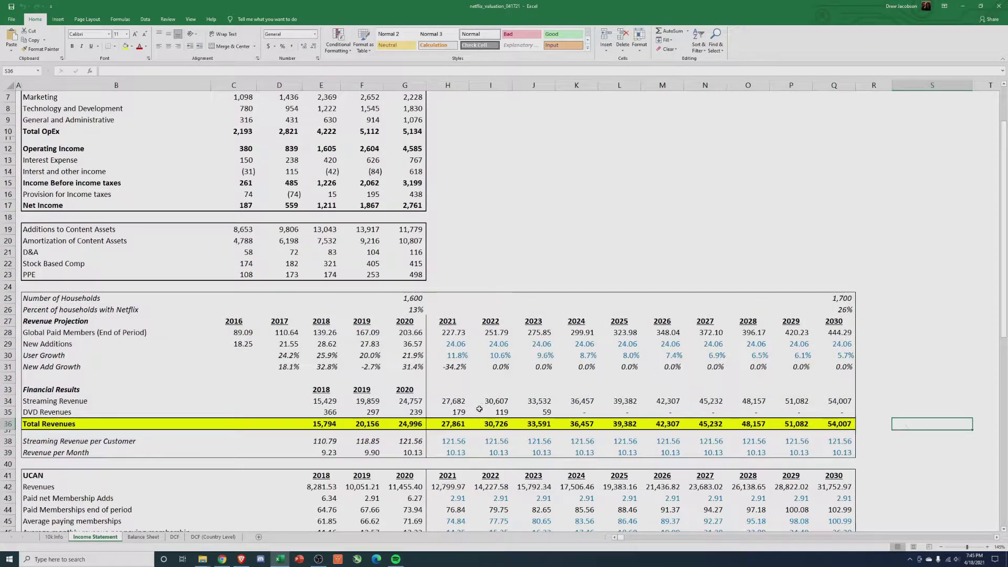
Inspect the 2020 household count of 1,600 and the 13% penetration formula
left_click(51, 299)
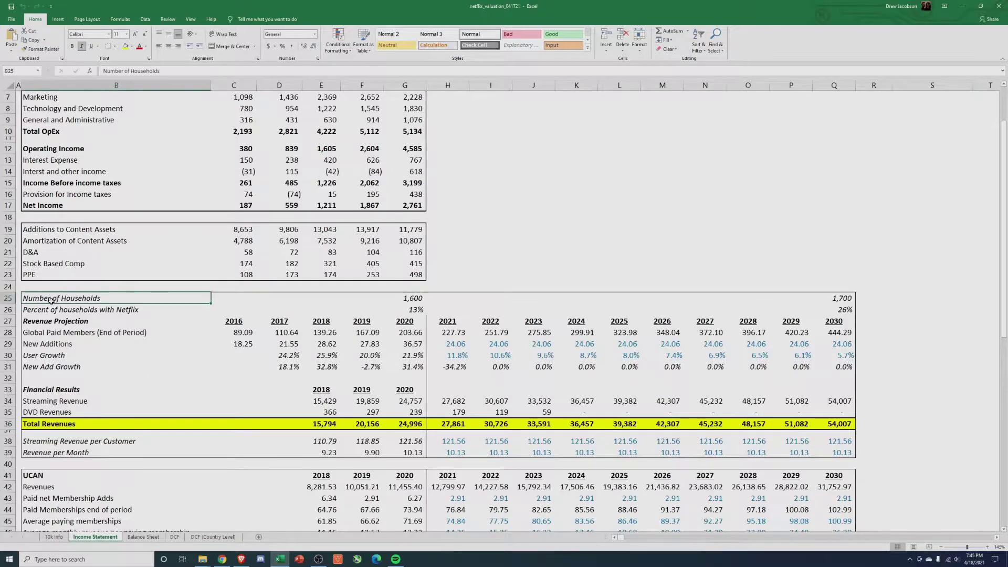
left_click(402, 299)
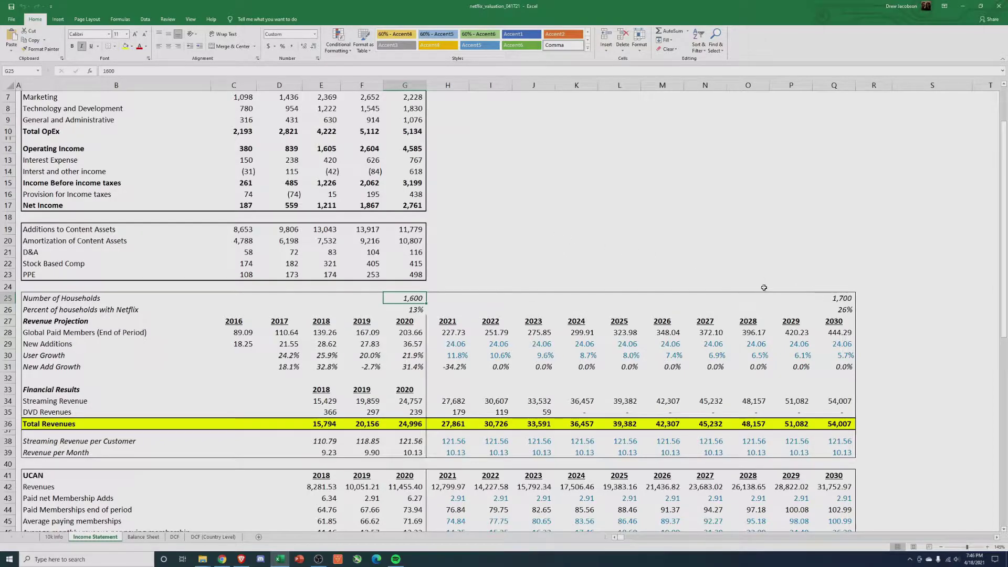
left_click(415, 311)
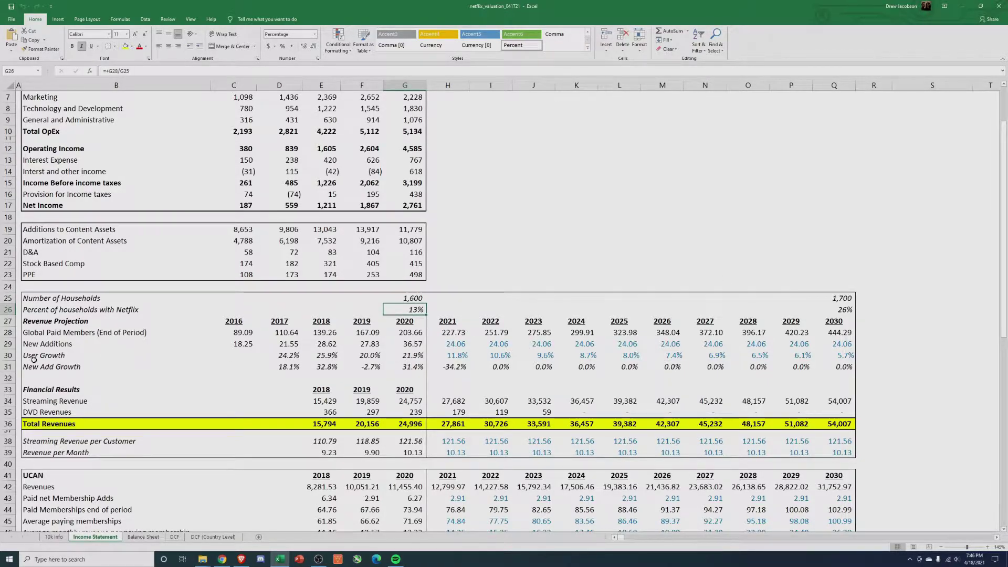
key("F2")
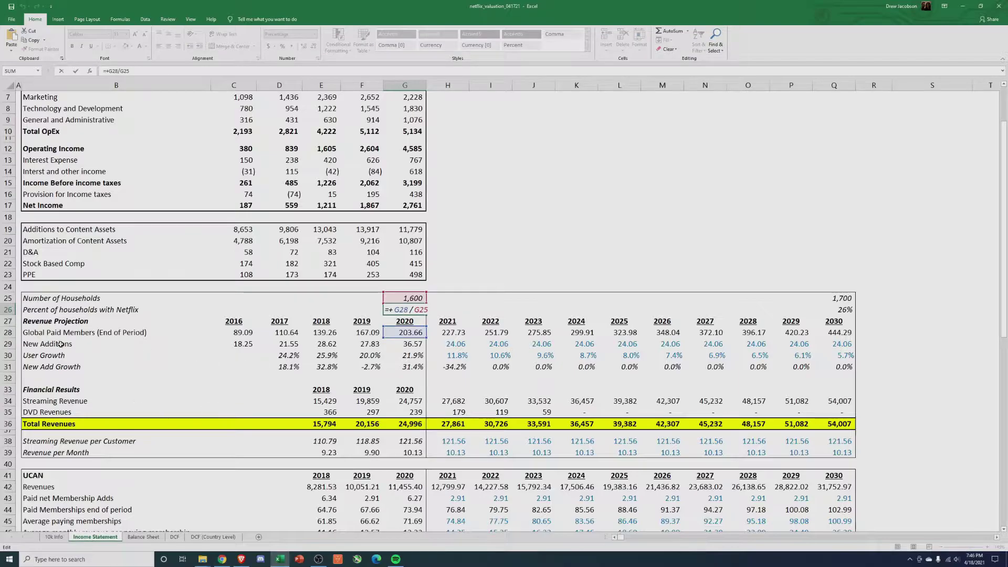
key("Return")
key("Down")
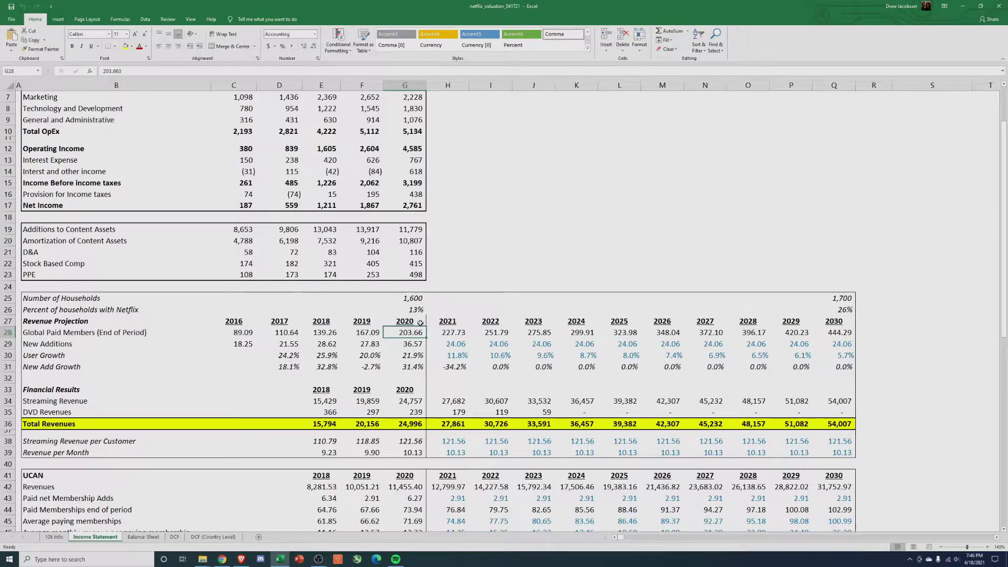
left_click(424, 300)
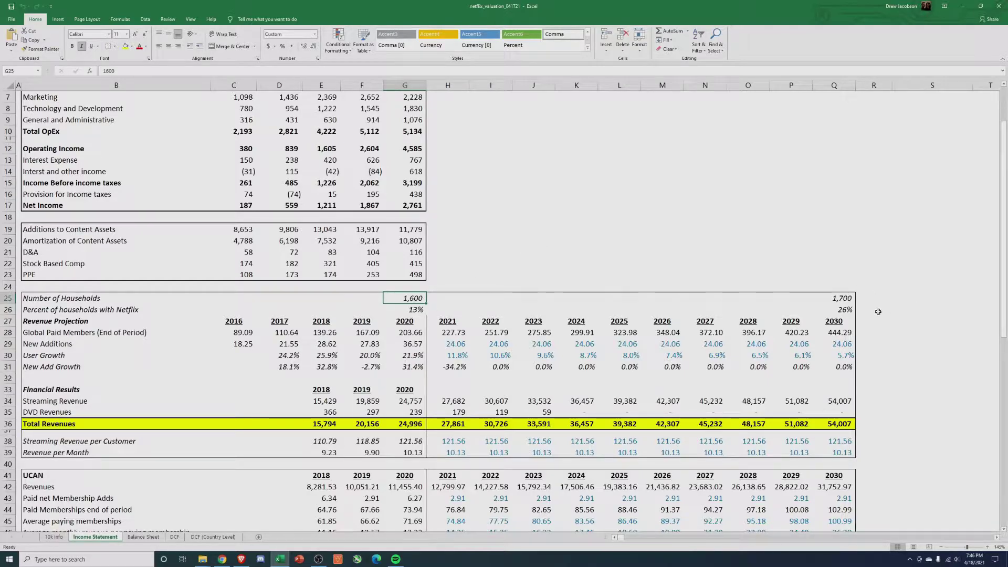
Check the 2030 projection of 1,700 households and 26% penetration
left_click(848, 309)
left_click(896, 286)
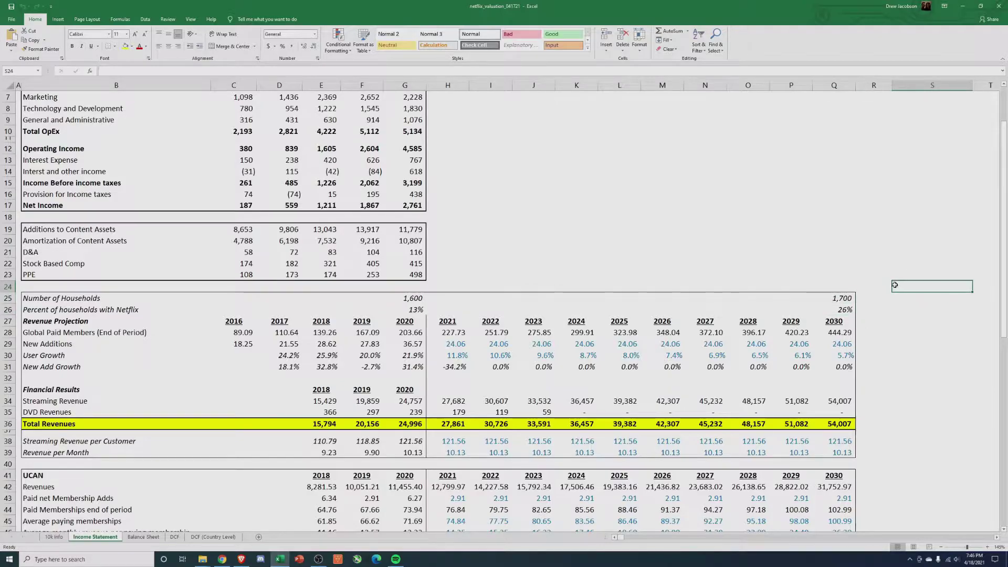
left_click(845, 298)
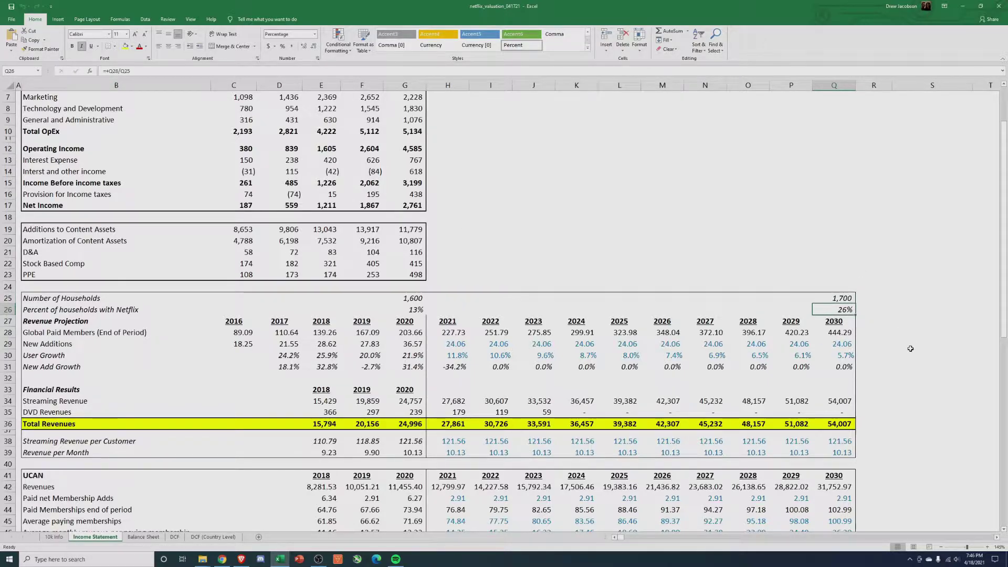
left_click(412, 310)
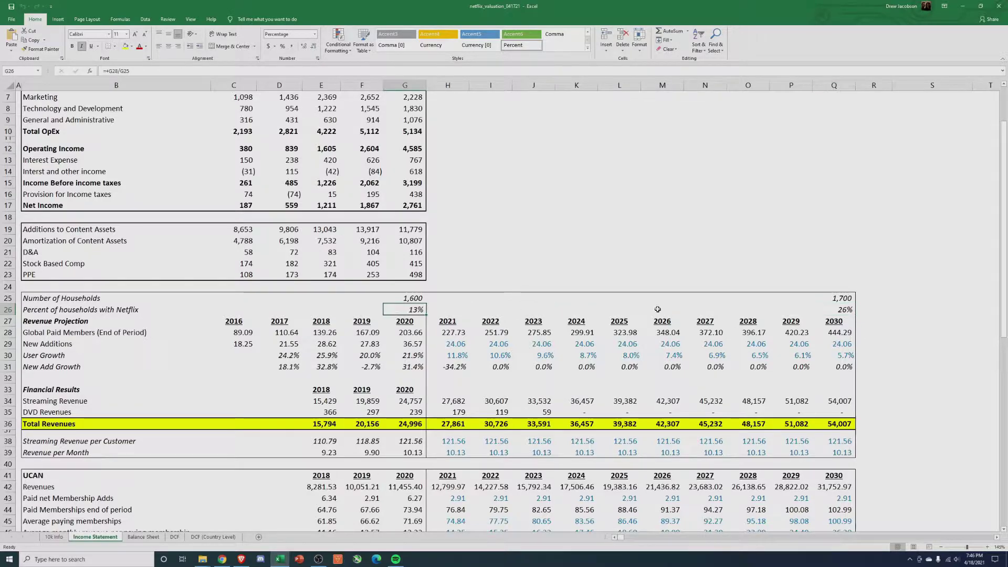
left_click(831, 310)
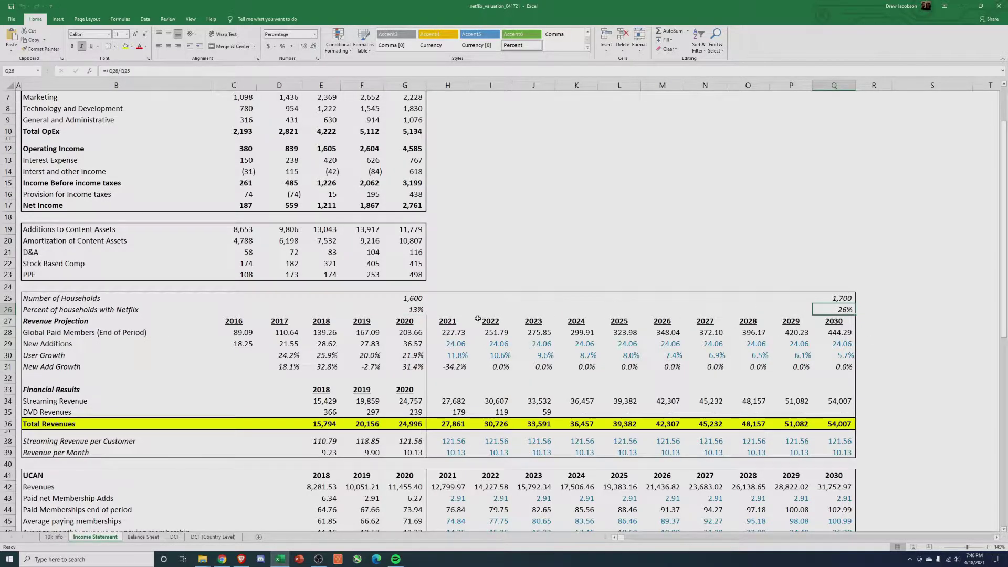
Review 2017–2020 User Growth and the 2020 New Additions and User Growth formulas
scroll(448, 336, "down", 2)
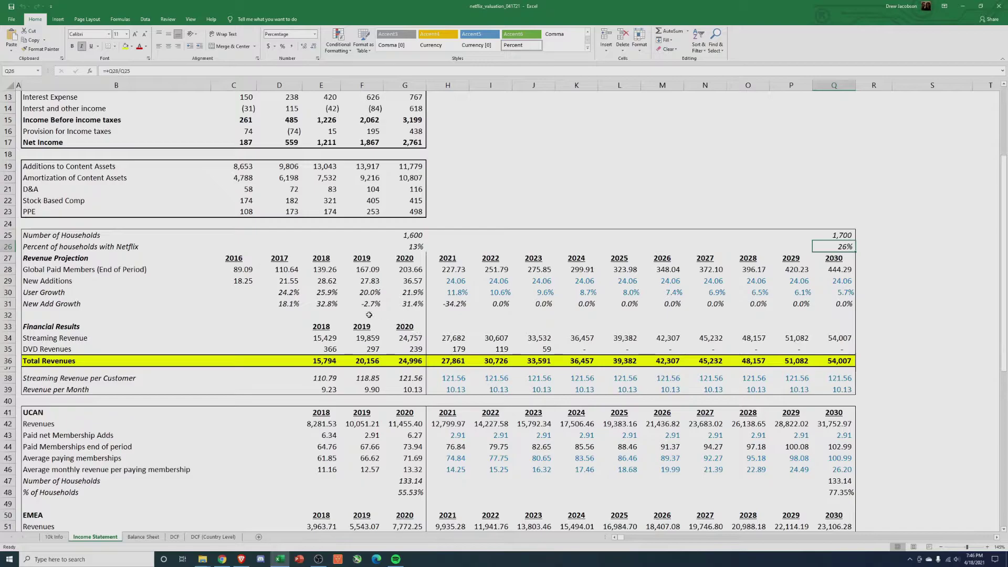
left_click(449, 294)
left_click_drag(292, 295, 407, 294)
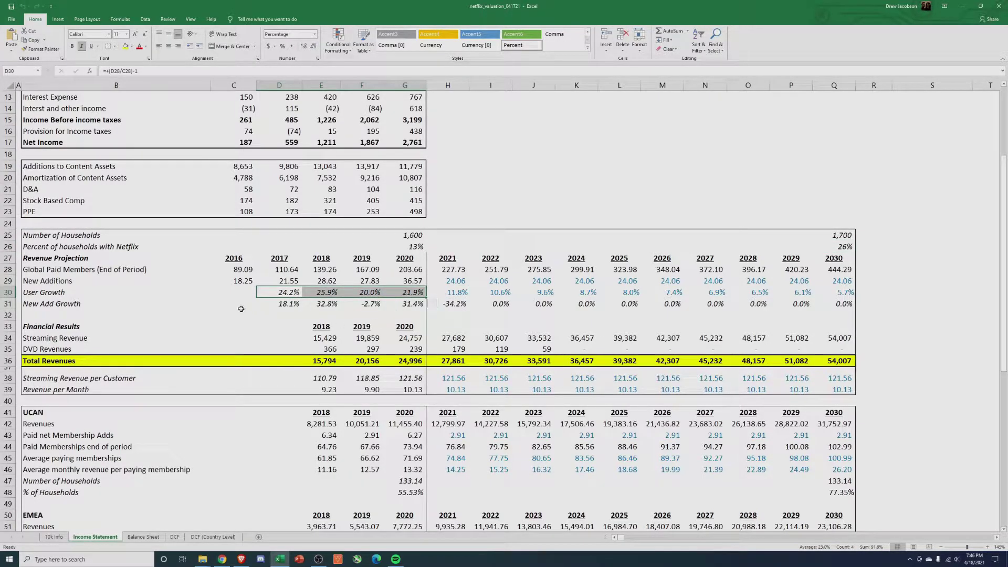
left_click(413, 281)
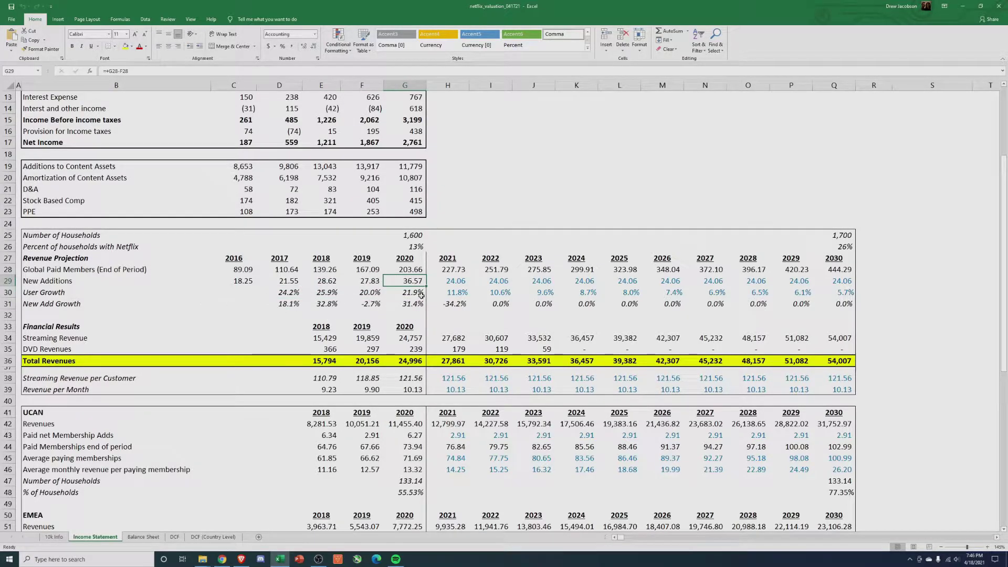
left_click(421, 295)
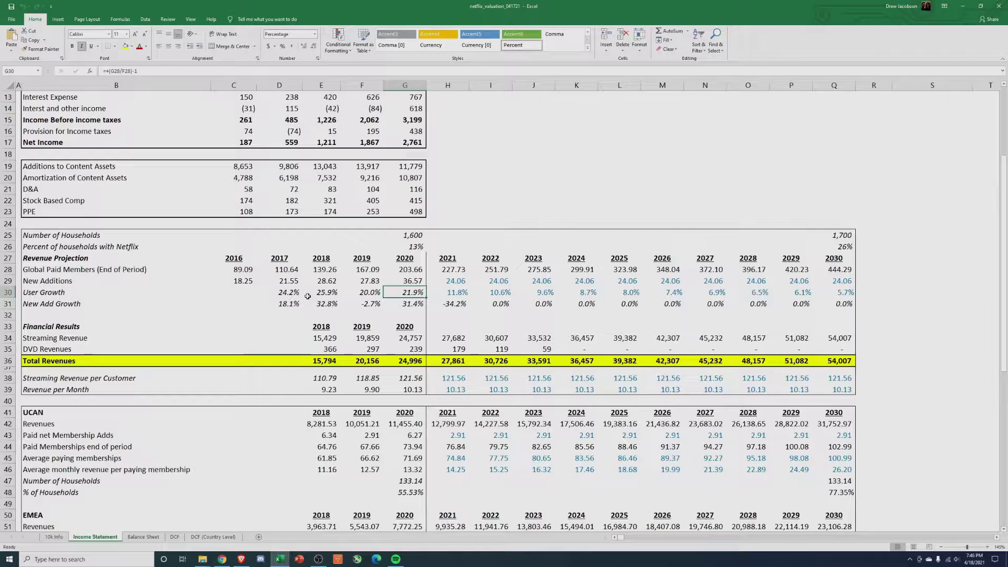
left_click(399, 281)
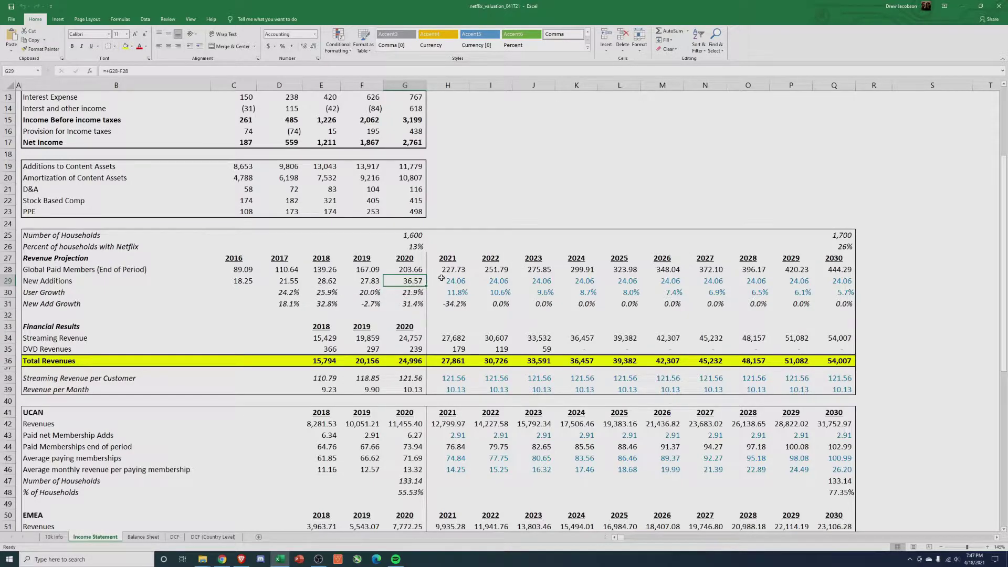
Review historical 2016–2019 New Additions, the averaged 2021 formula and projected 2022–2030 values
left_click(310, 282)
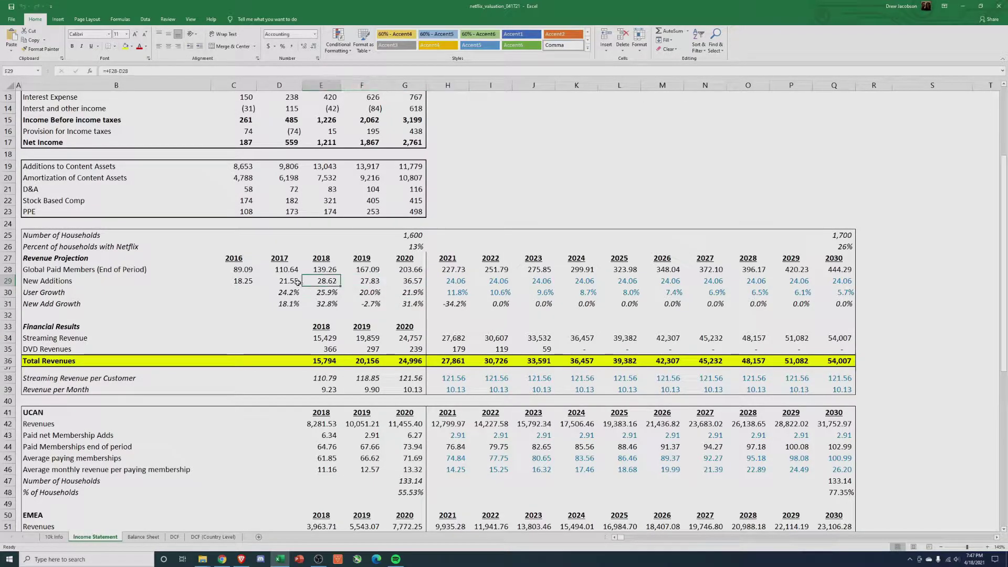
key("Left")
key("Right")
key("Right")
key("Left")
left_click(299, 282)
left_click_drag(243, 281, 352, 282)
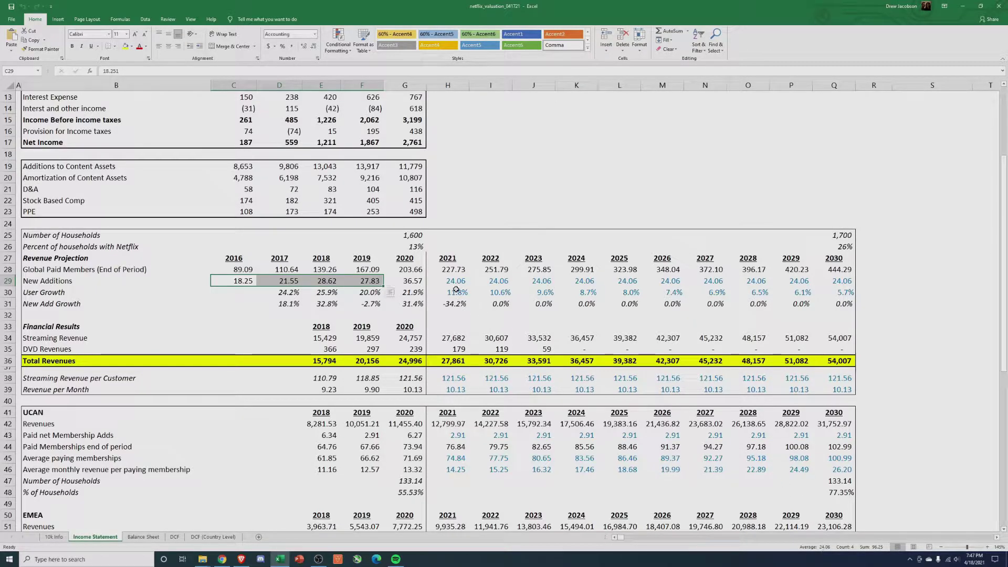
left_click(440, 278)
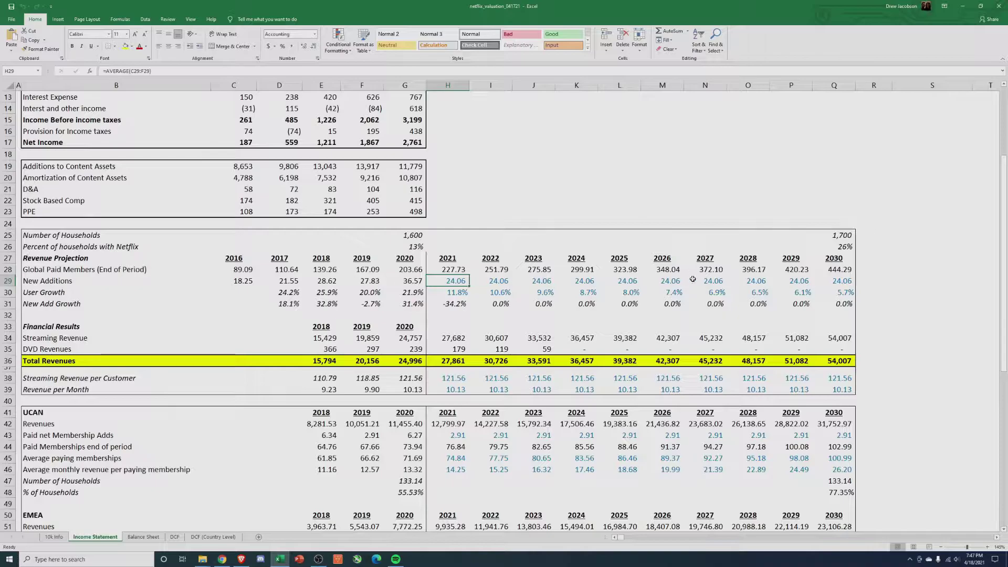
left_click_drag(834, 280, 498, 282)
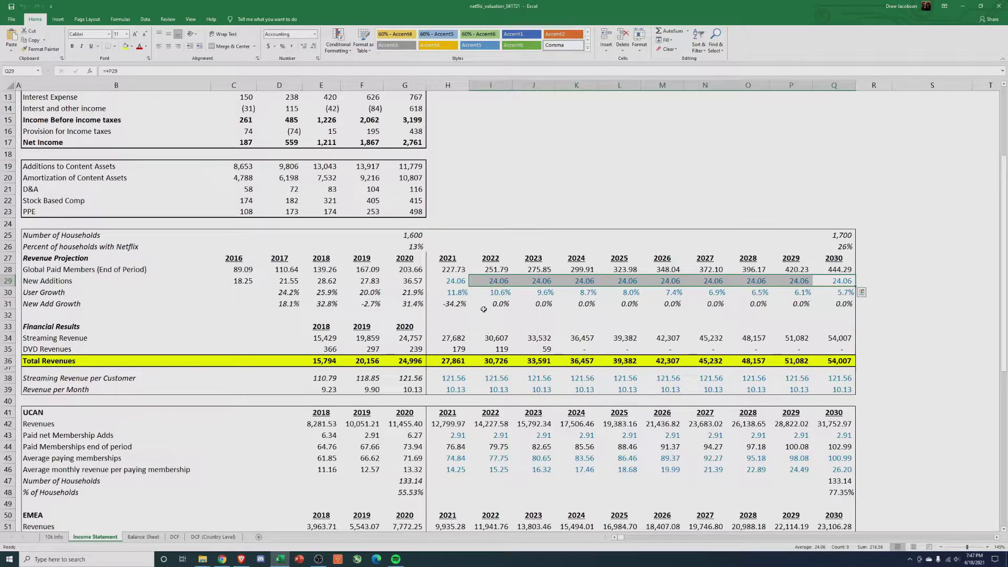
Inspect the historical New Add Growth rates and the 2020 New Add Growth formula
left_click_drag(141, 305, 399, 304)
left_click(404, 304)
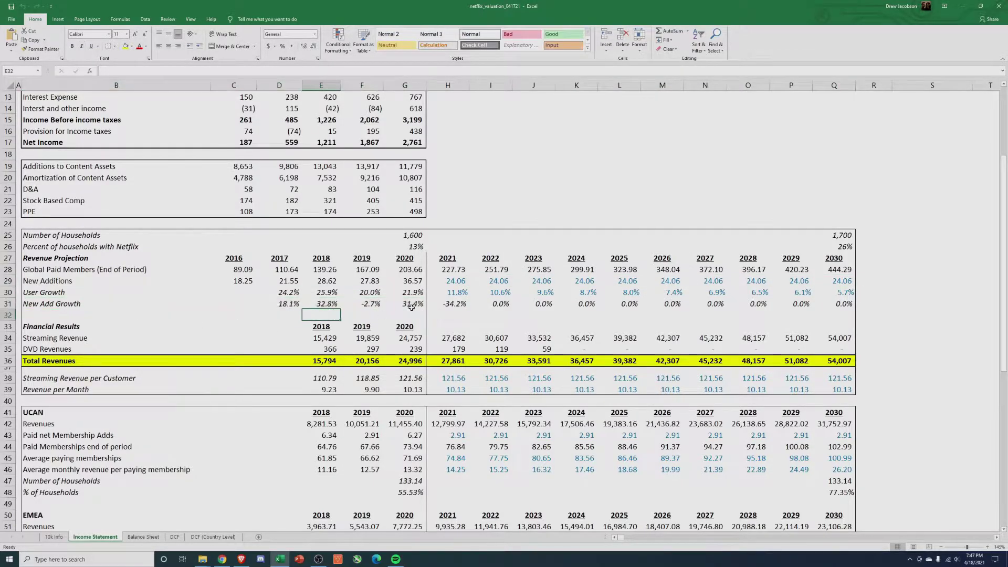
key("F2")
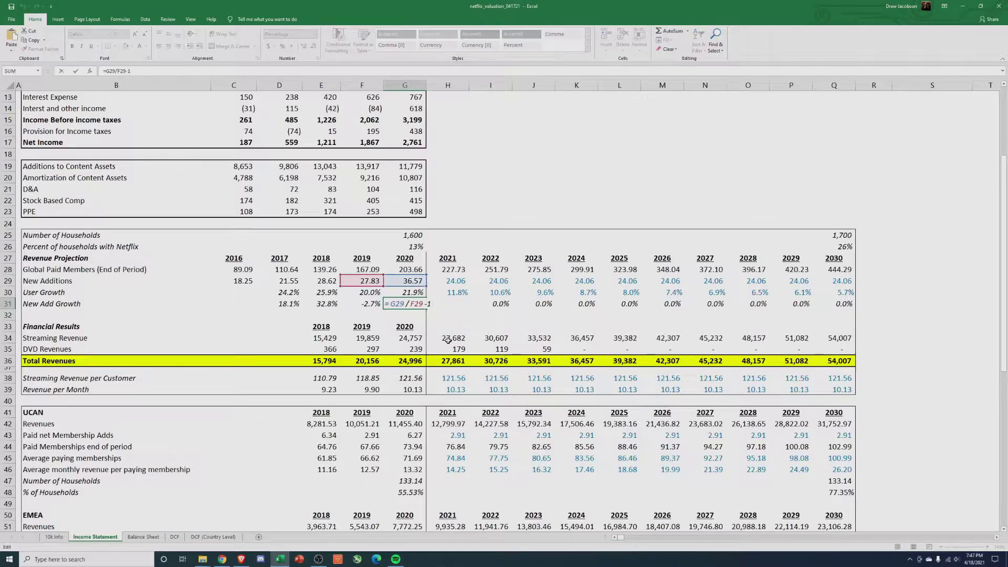
key("Escape")
key("Delete")
Step back through the 2019, 2018 and 2017 New Add Growth formulas without changes
key("Left")
key("F2")
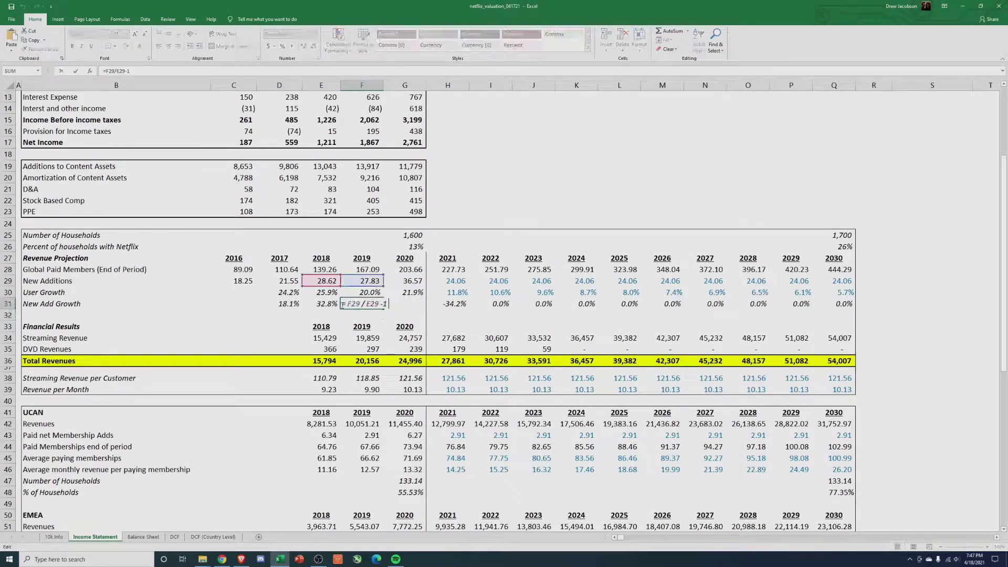
key("Escape")
key("F2")
key("Escape")
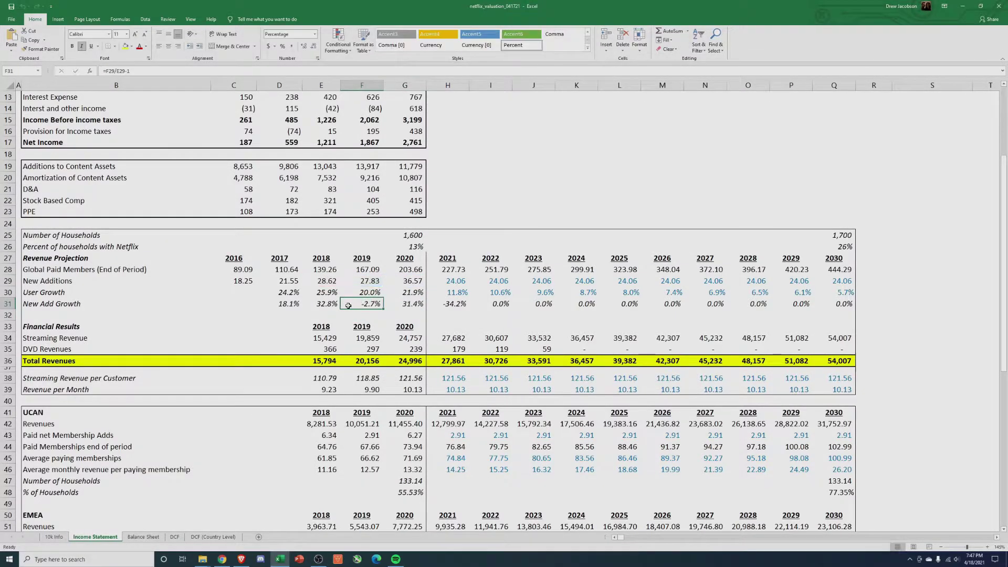
key("Left")
key("F2")
key("Escape")
key("Left")
key("F2")
key("Escape")
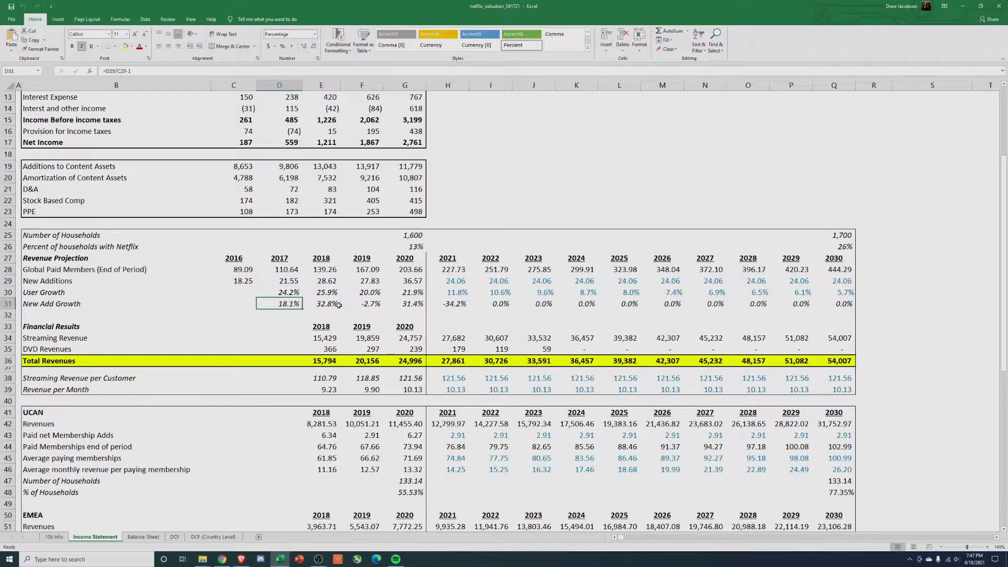
Review New Additions 2016–2030, projected User Growth, and 2020 and 2030 paid members formulas
left_click_drag(242, 281, 374, 278)
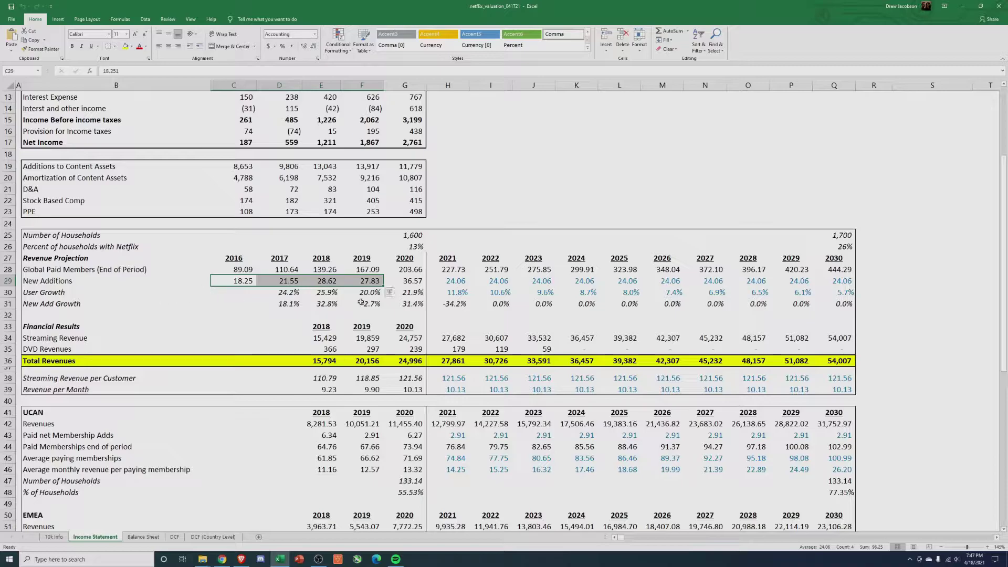
left_click_drag(447, 281, 828, 282)
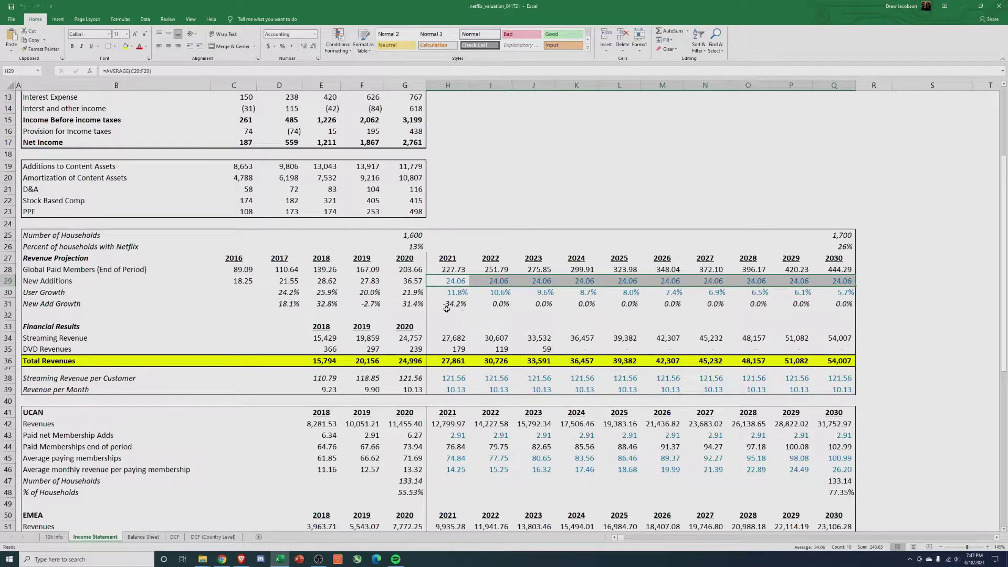
left_click_drag(456, 292, 825, 292)
left_click(839, 294)
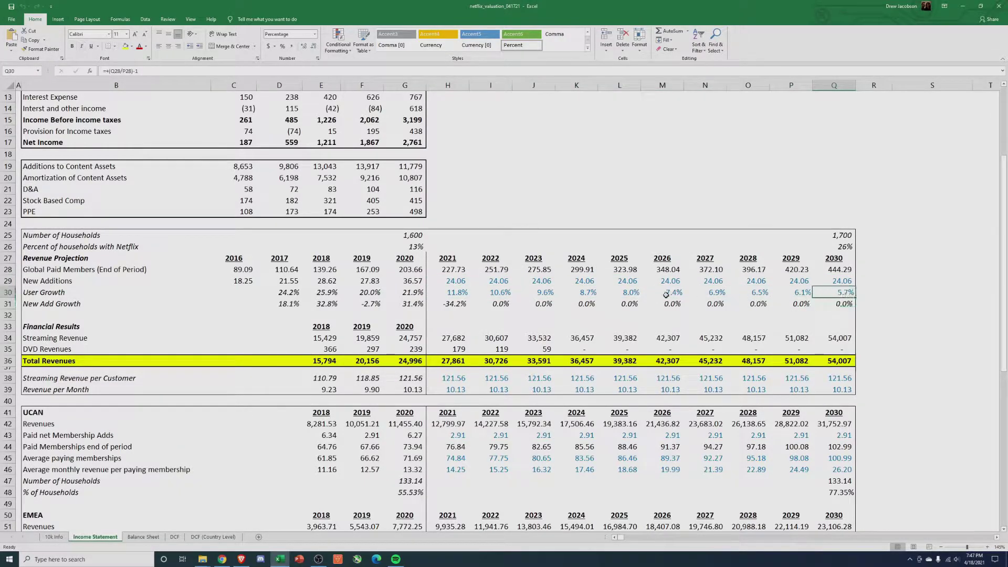
left_click(828, 269)
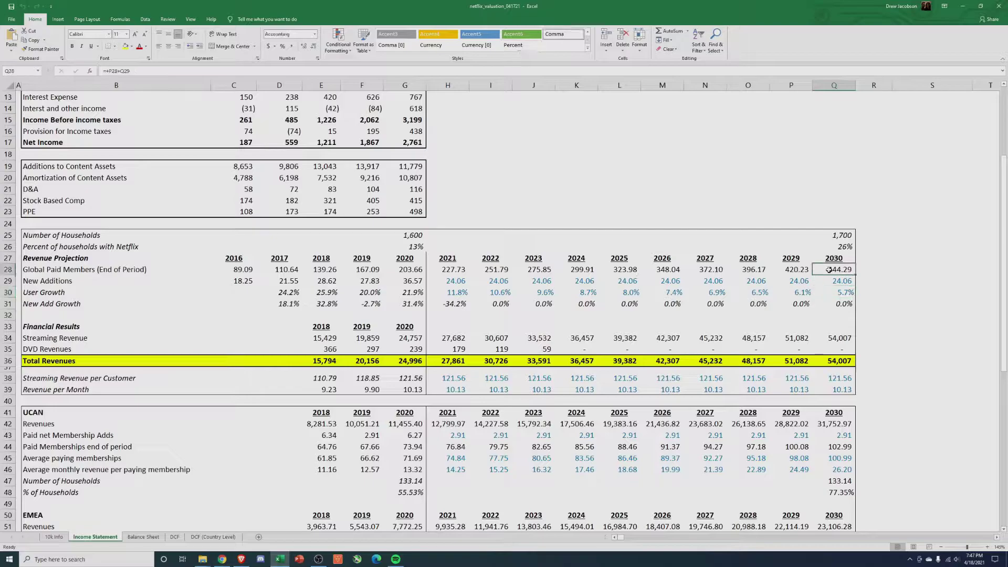
left_click(417, 267)
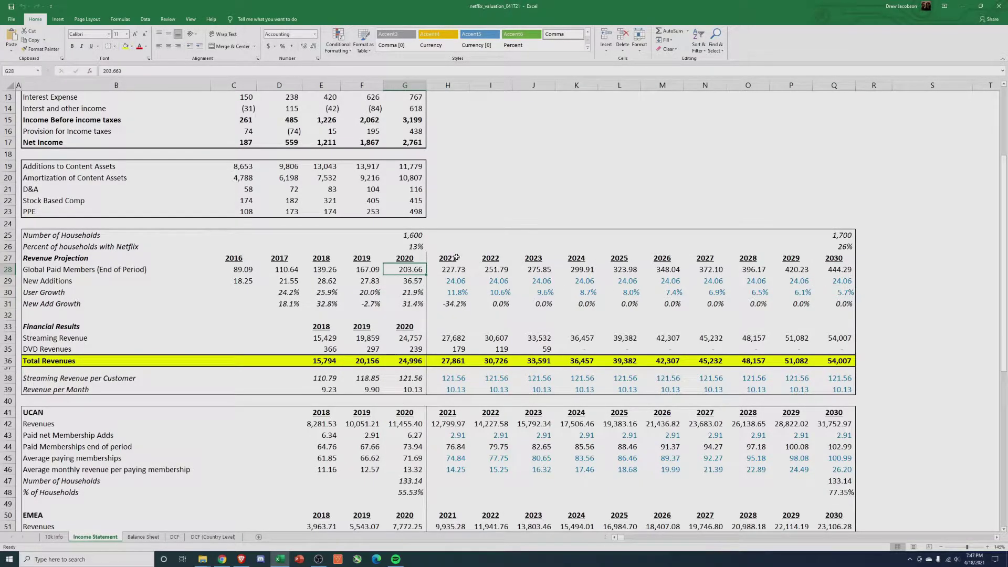
Copy the 2021–2030 year headers from H27:Q27 into row 33 at H33
left_click_drag(456, 257, 835, 258)
key("ctrl+c")
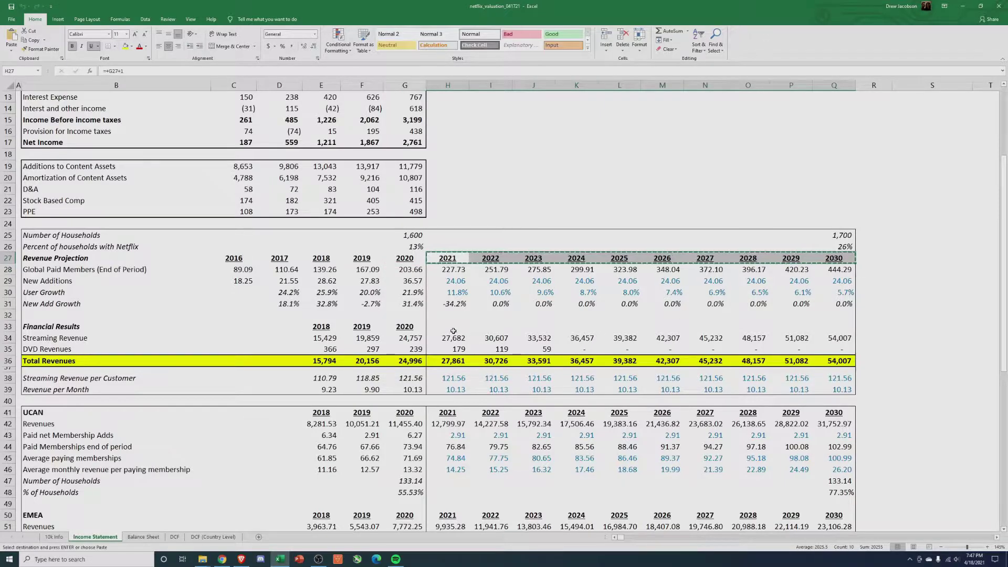
left_click(453, 331)
key("ctrl+v")
left_click(894, 313)
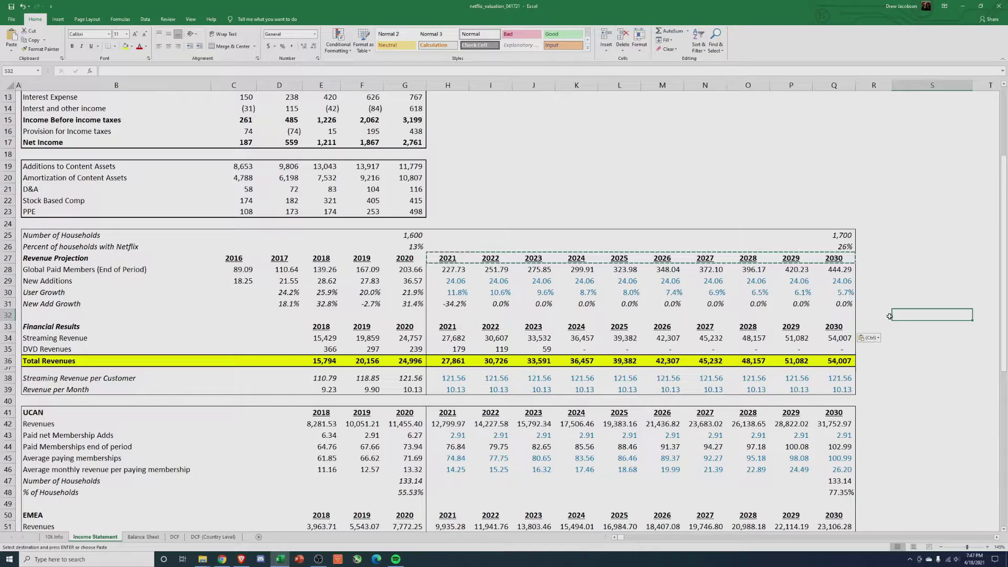
left_click(887, 273)
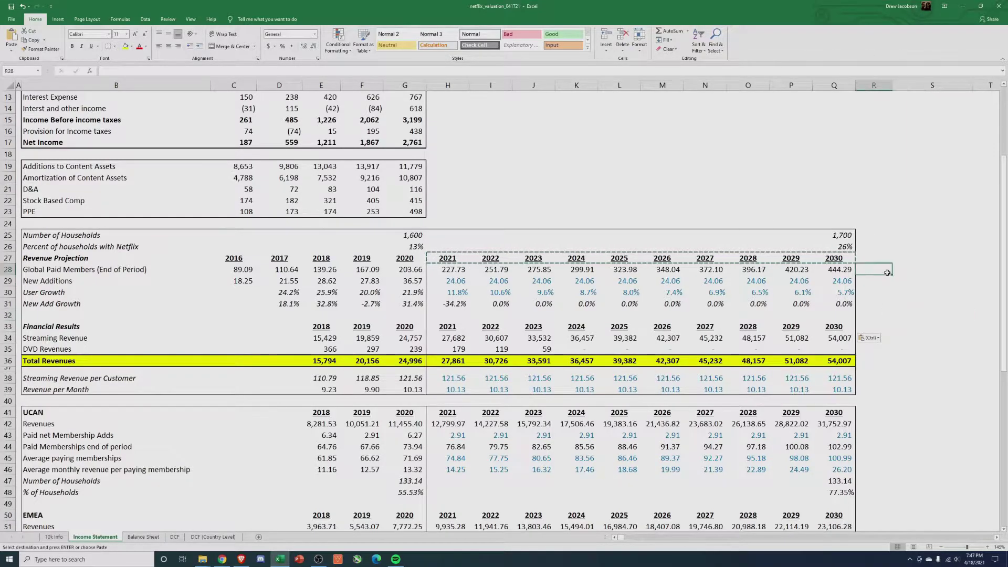
key("Escape")
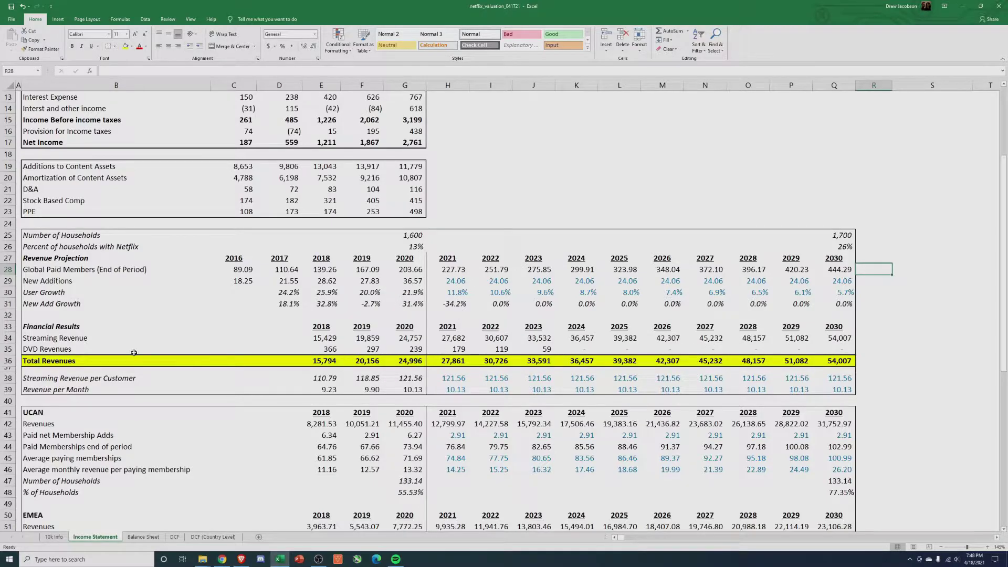
left_click(76, 340)
left_click(321, 340)
left_click(49, 351)
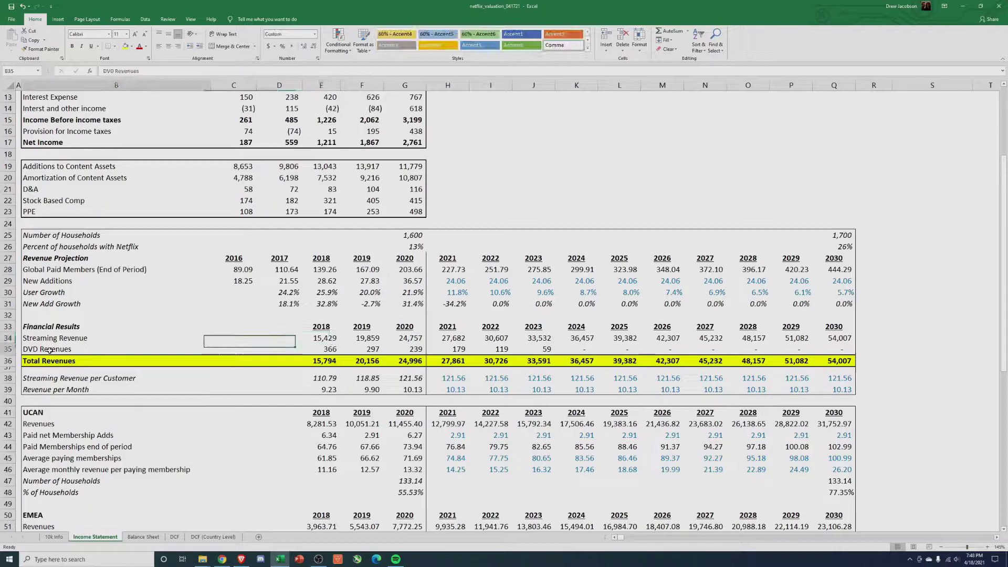
left_click(339, 349)
left_click(370, 349)
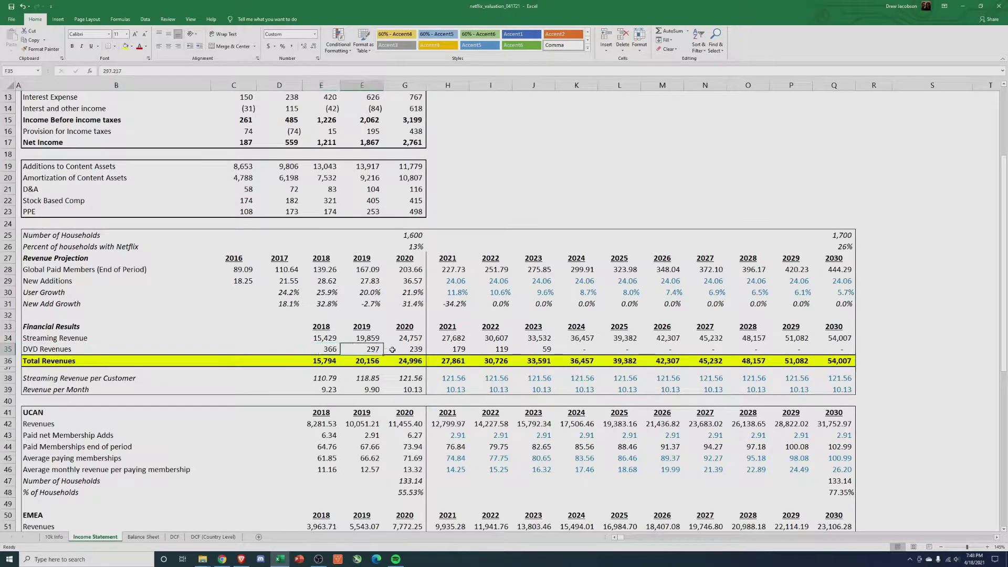
left_click(410, 349)
left_click(461, 350)
left_click_drag(460, 349, 813, 350)
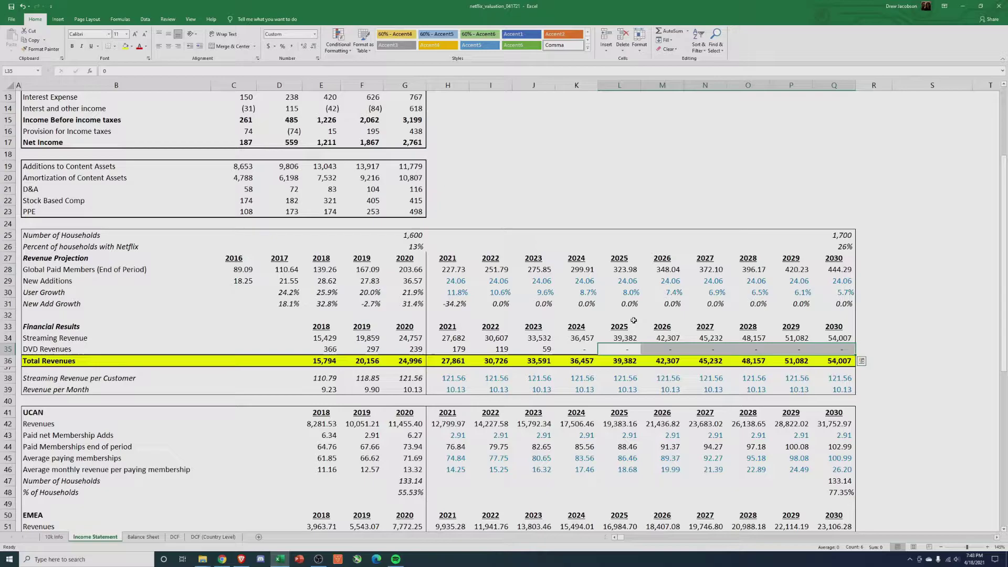
left_click(458, 337)
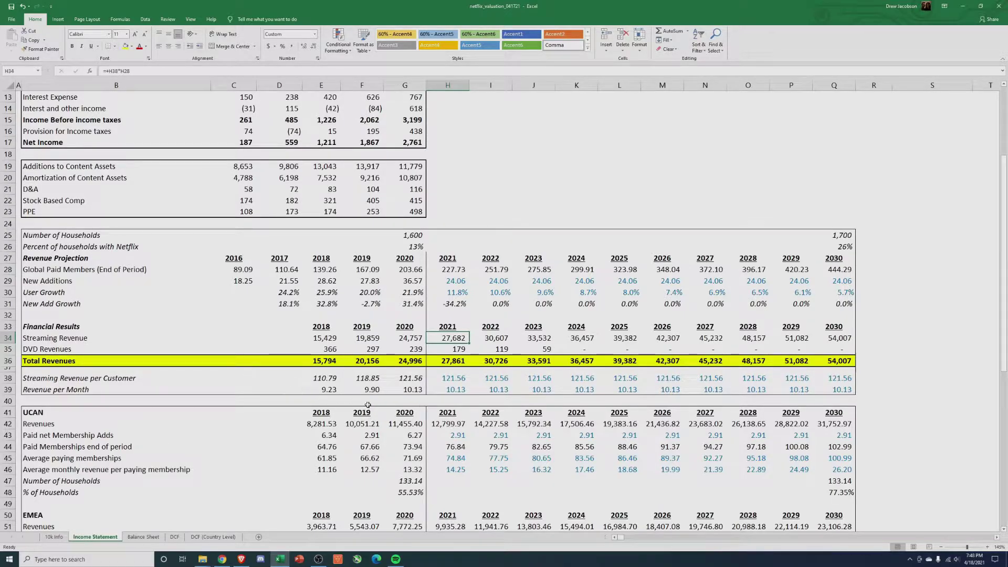
left_click(417, 374)
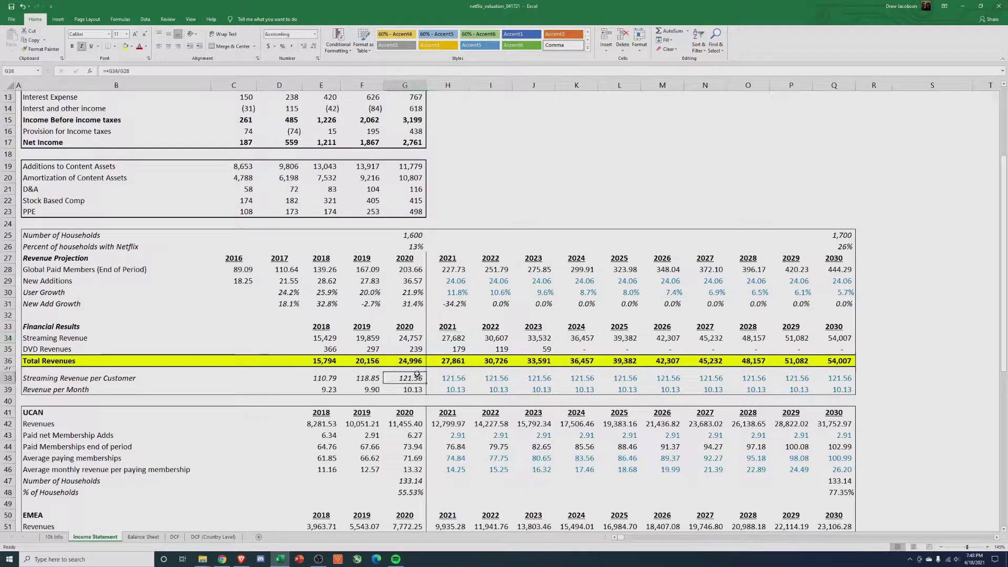
left_click(414, 393)
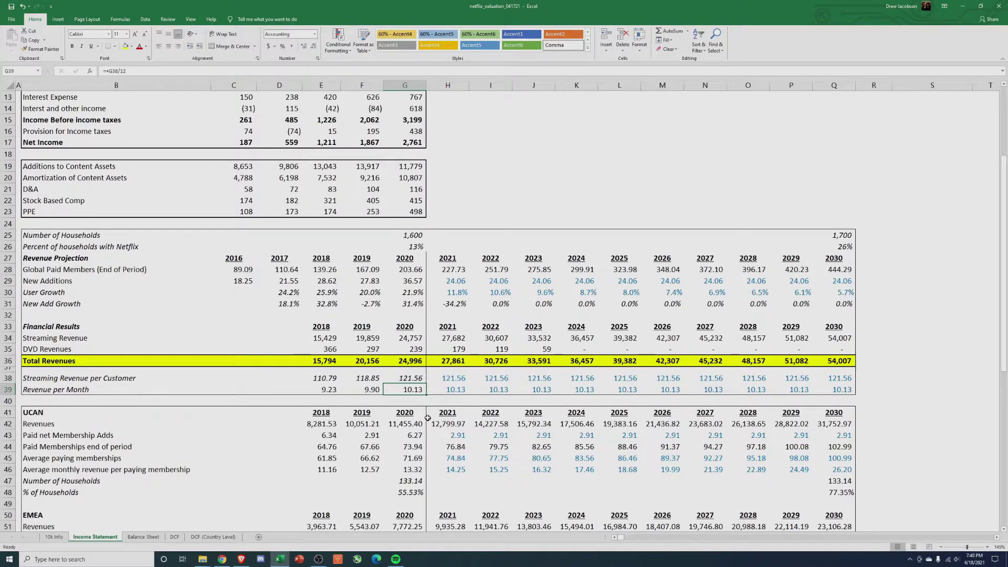
left_click_drag(448, 379, 826, 387)
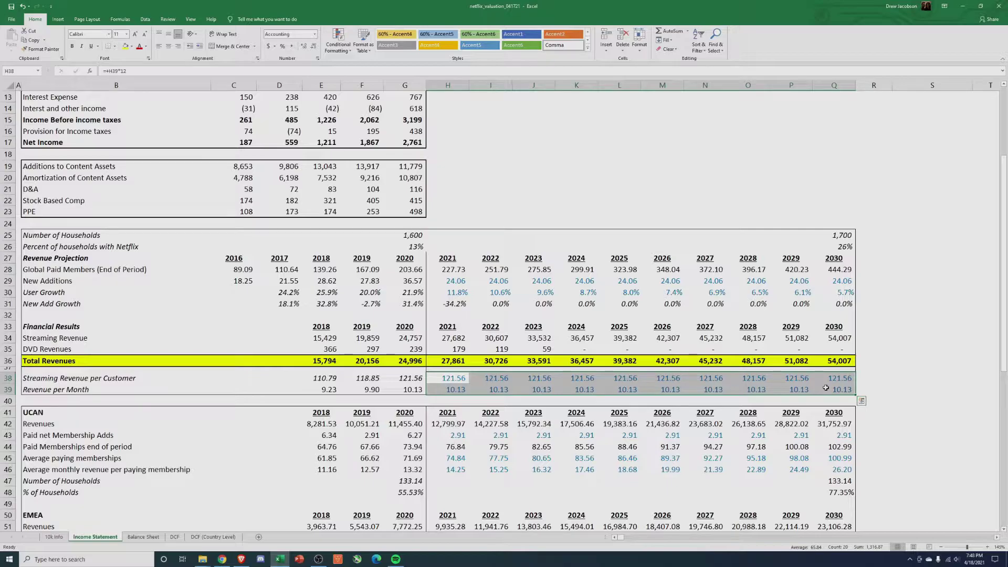
left_click(879, 374)
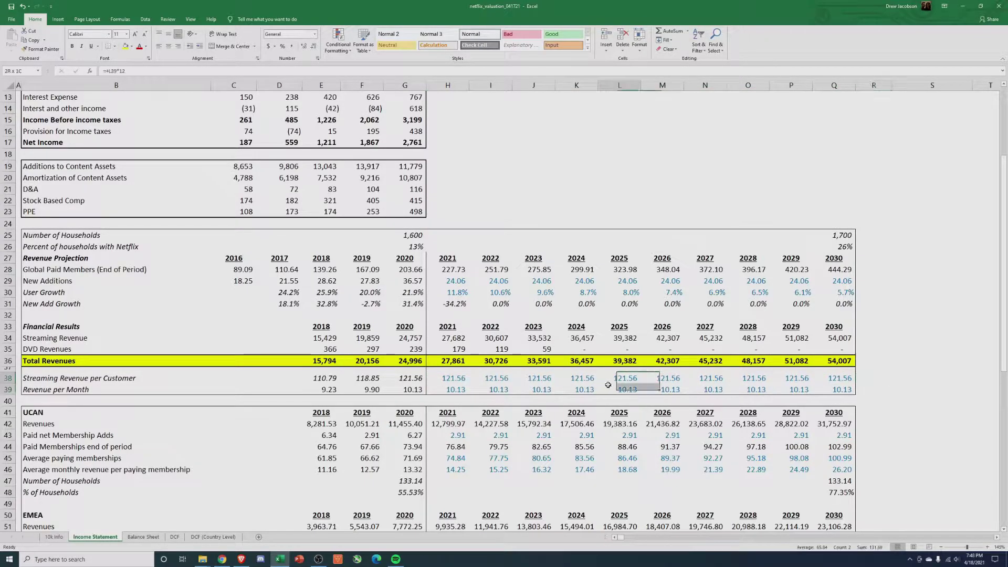
left_click_drag(454, 379, 854, 393)
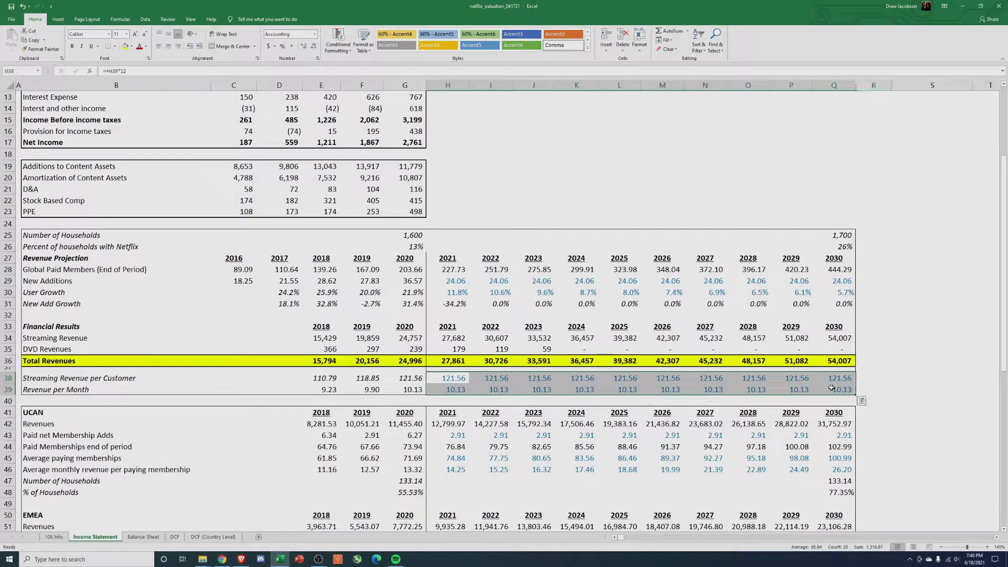
left_click(406, 362)
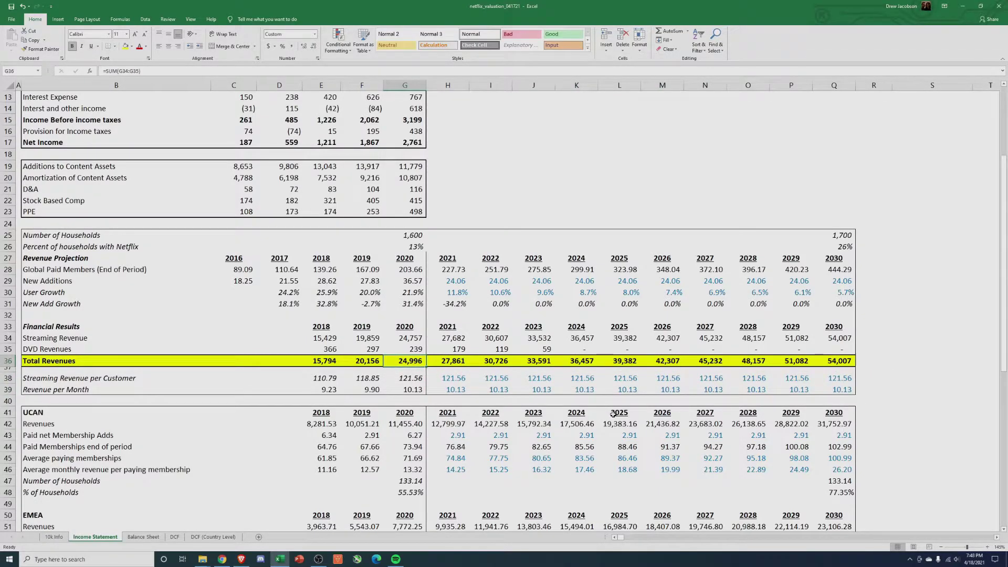
left_click(834, 359)
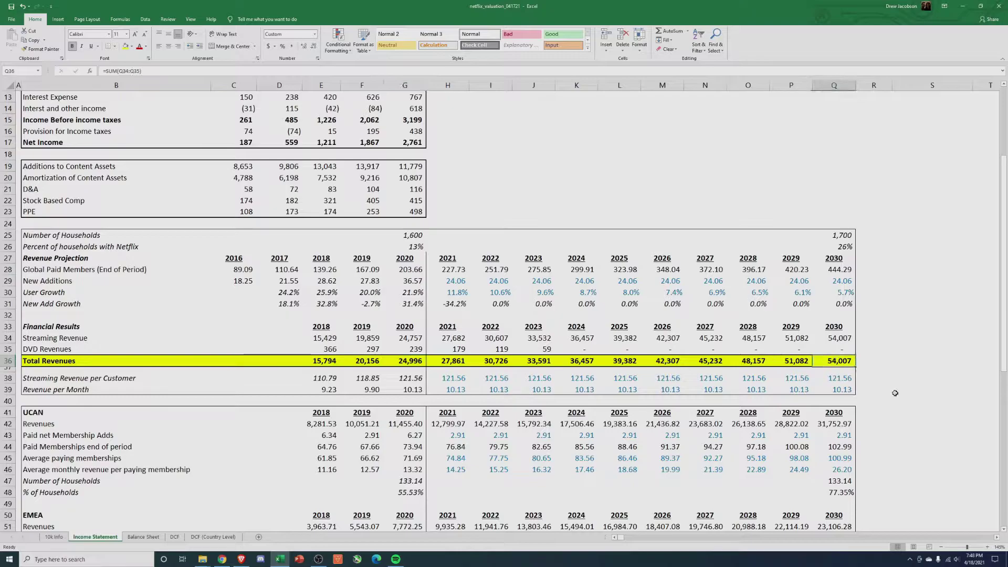
left_click(908, 377)
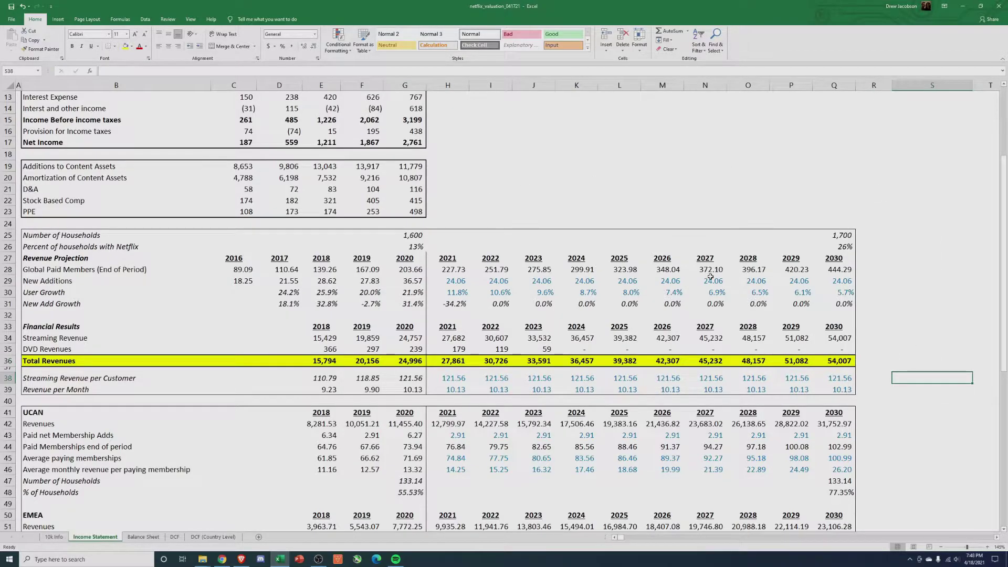
scroll(710, 276, "down", 13)
scroll(520, 278, "up", 5)
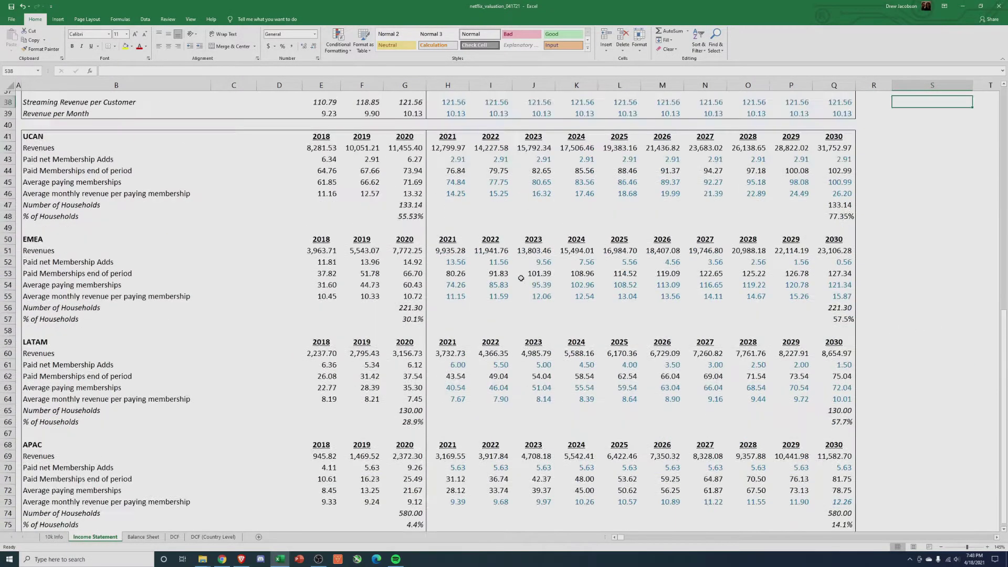
scroll(521, 277, "up", 7)
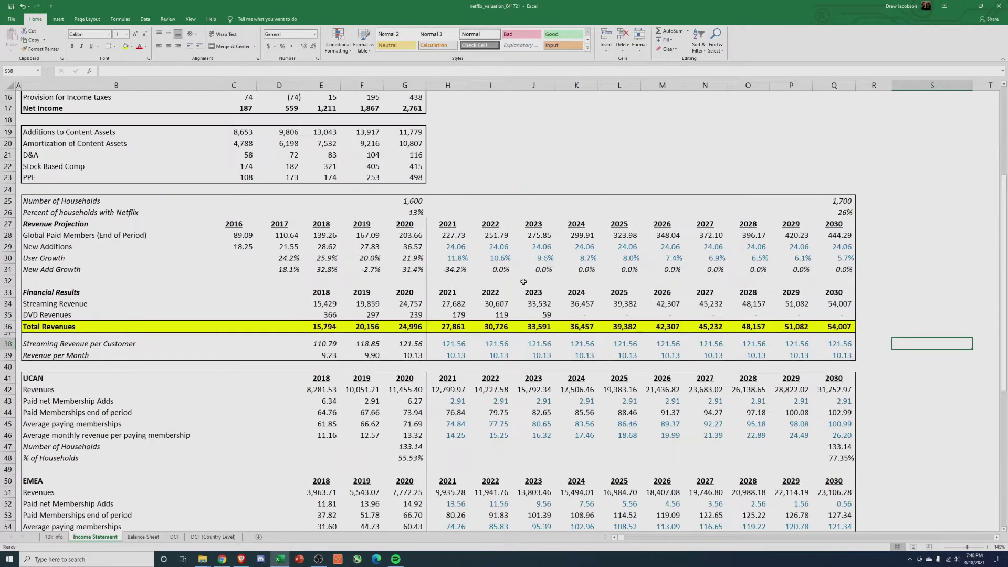
Open the DCF sheet and check the projected revenues linked from the Income Statement
left_click(174, 537)
left_click(785, 390)
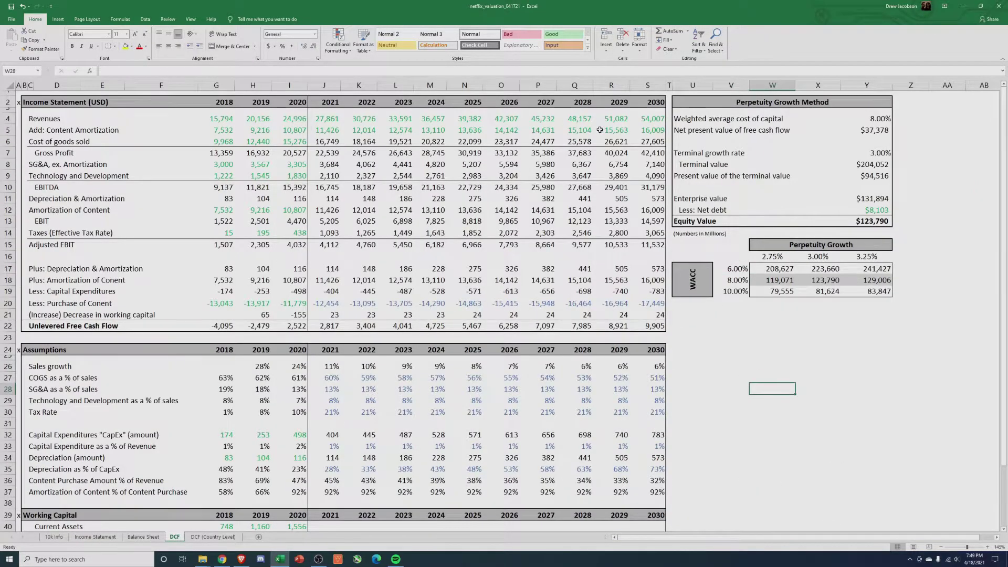
left_click(650, 119)
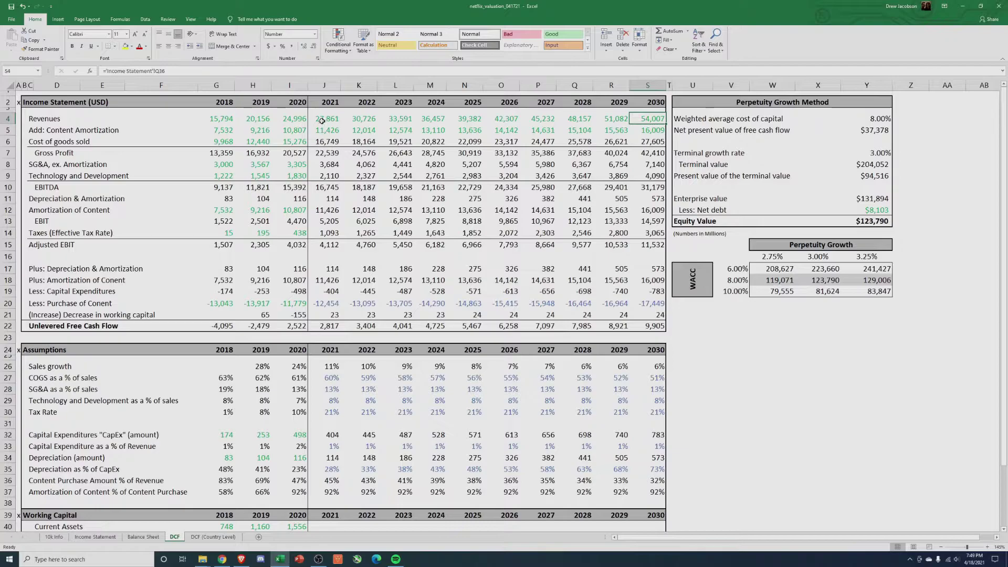
left_click_drag(322, 120, 652, 119)
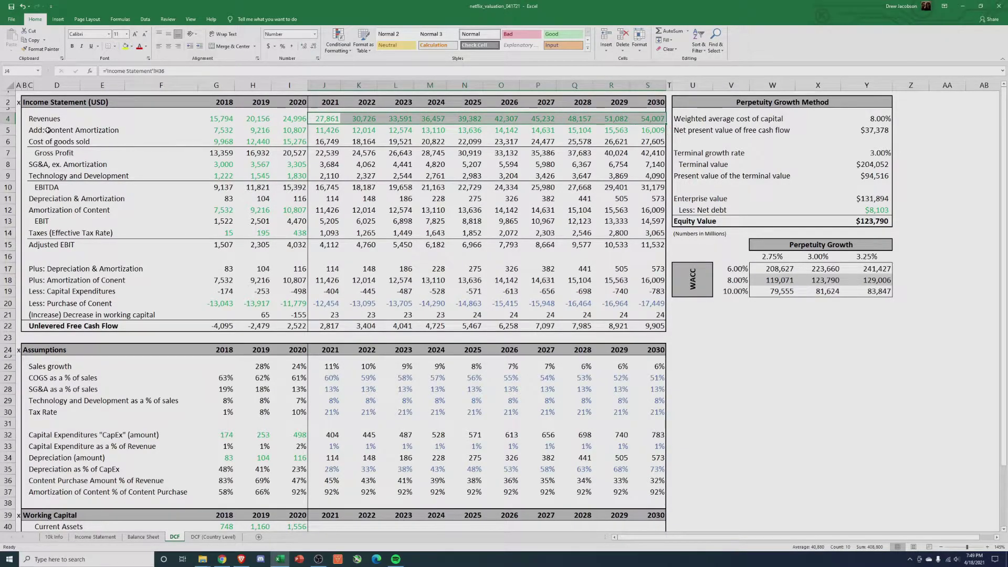
left_click_drag(48, 130, 284, 136)
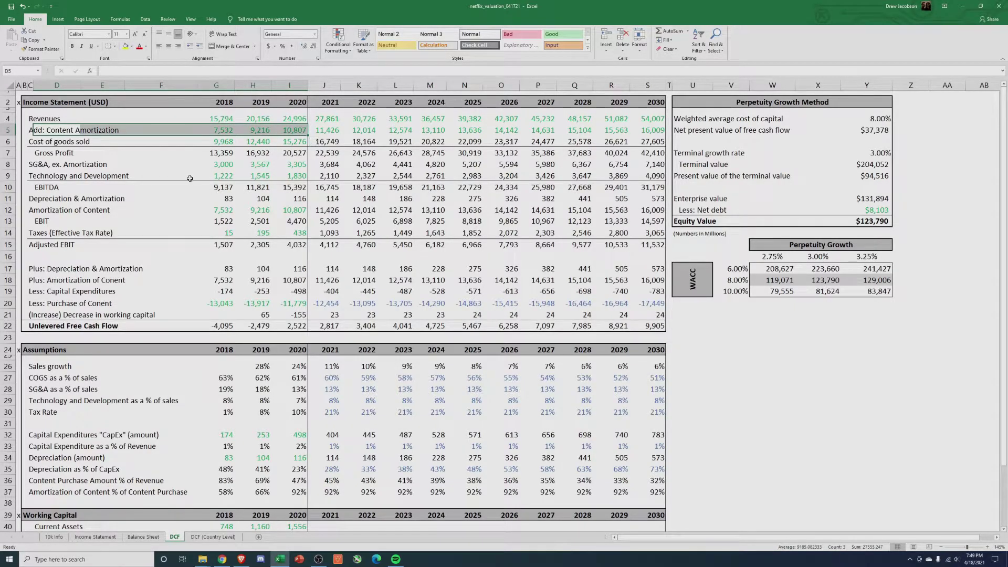
Review content amortization, cost of goods sold, SG&A, Technology and Development, and 2018 EBITDA
left_click_drag(233, 143, 200, 142)
left_click(68, 145)
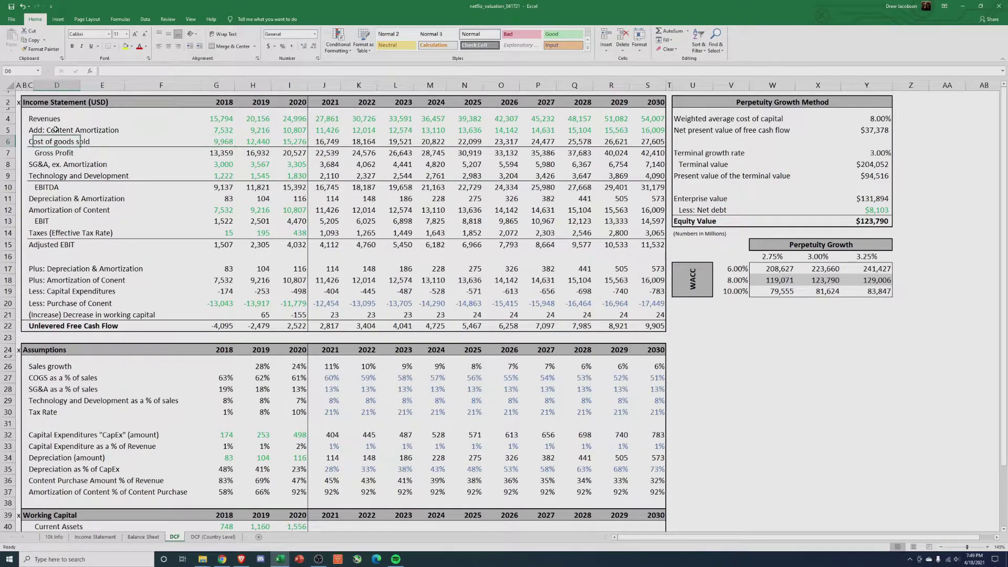
left_click(56, 130)
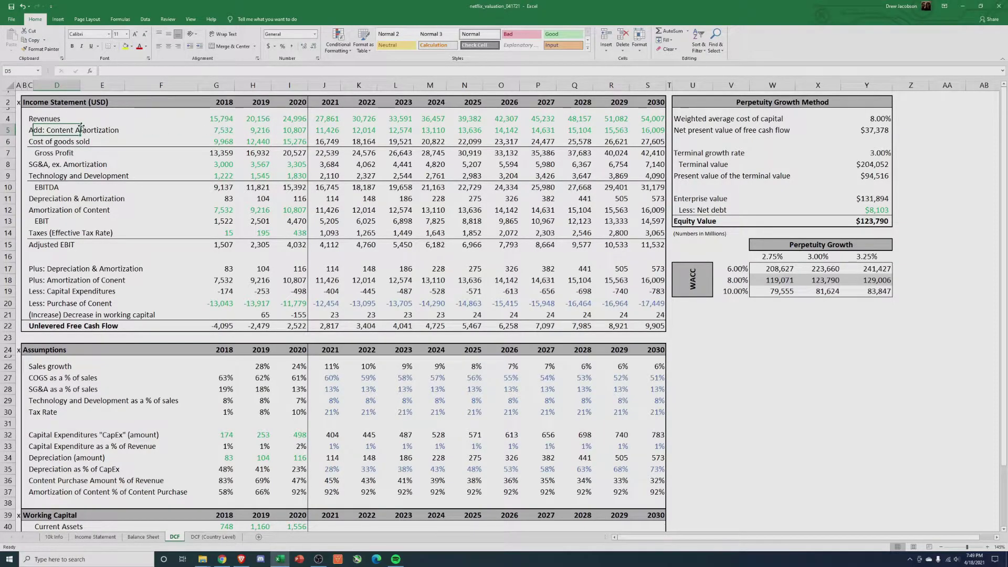
left_click_drag(32, 133, 290, 141)
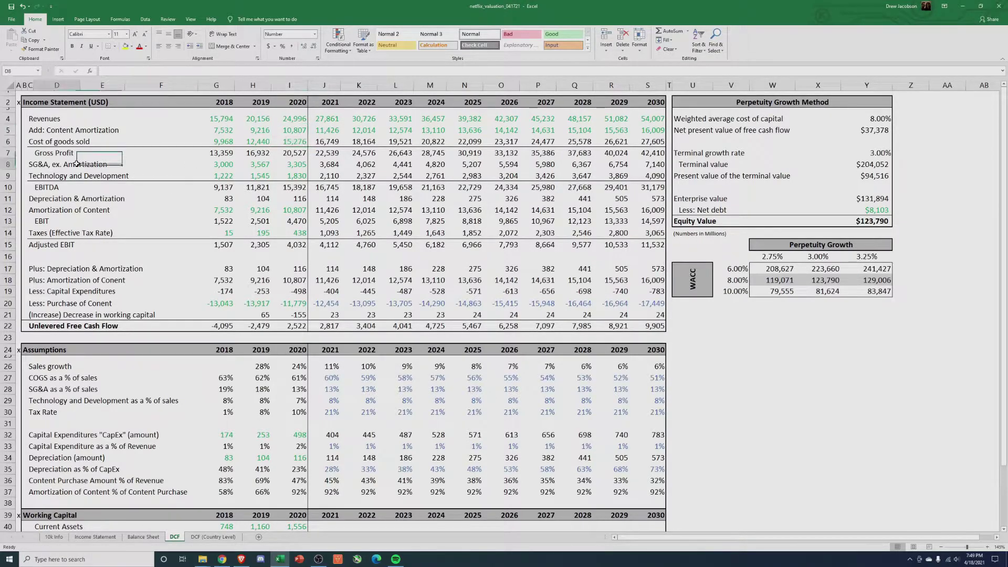
left_click_drag(213, 163, 295, 165)
left_click_drag(213, 178, 293, 188)
left_click(231, 189)
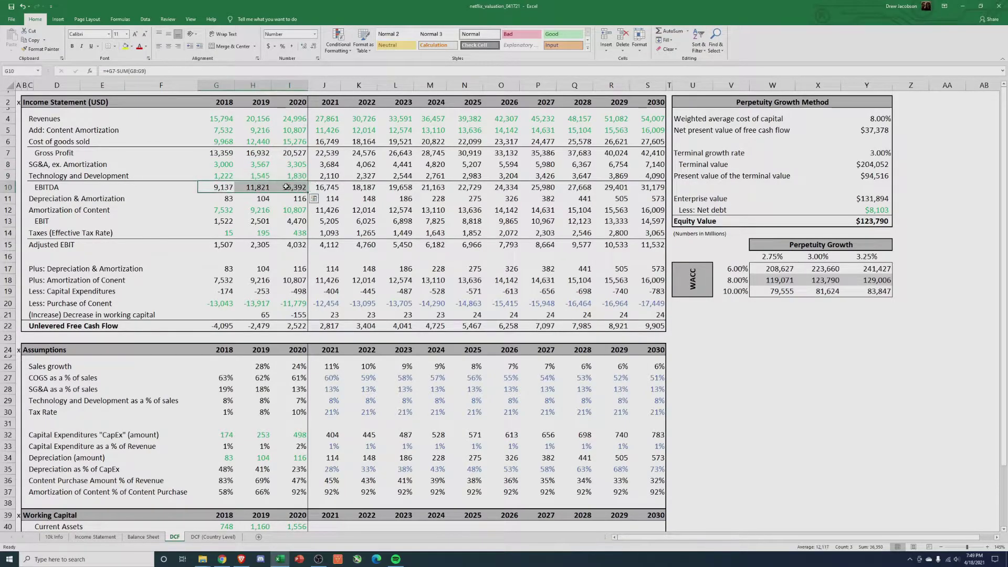
Review historical D&A, content amortization, EBIT, add-backs, capital expenditures and content purchases
left_click_drag(212, 200, 294, 198)
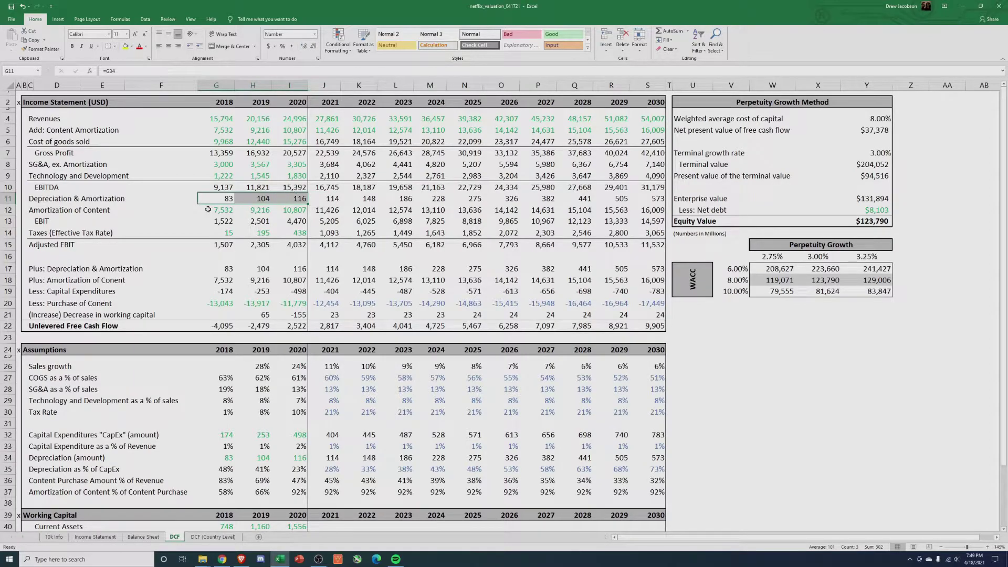
left_click_drag(232, 210, 286, 211)
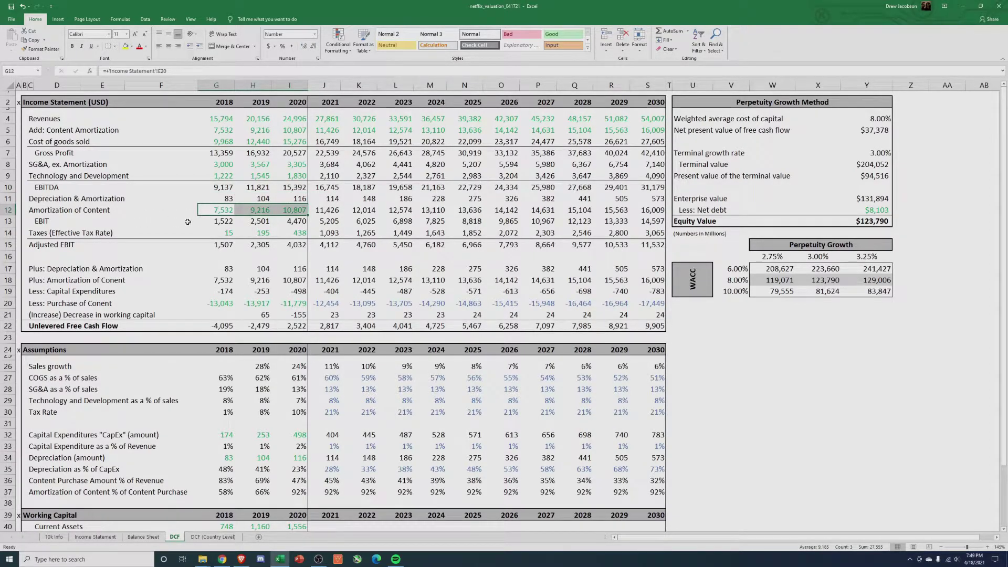
left_click_drag(221, 223, 297, 221)
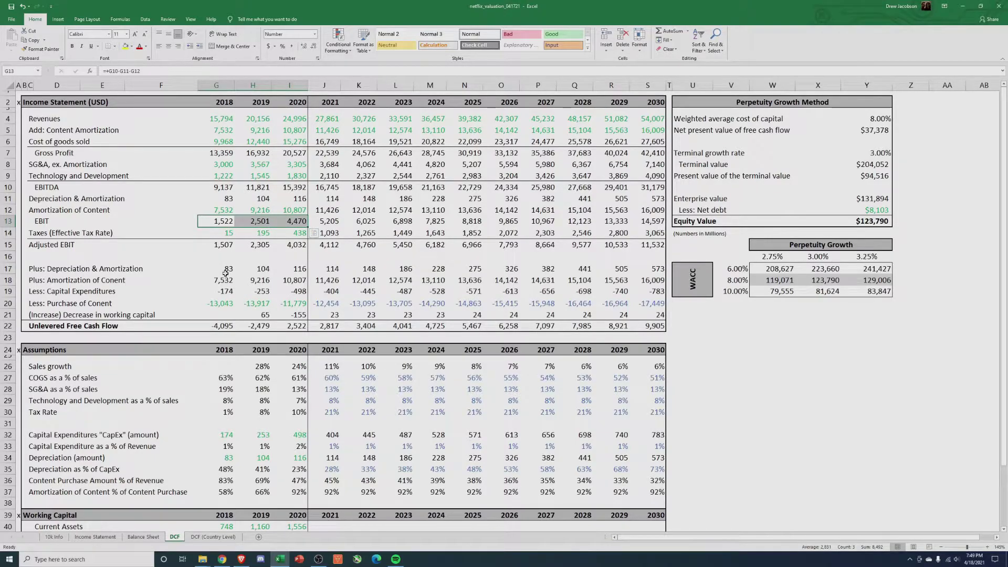
left_click_drag(226, 273, 297, 269)
left_click_drag(223, 280, 296, 280)
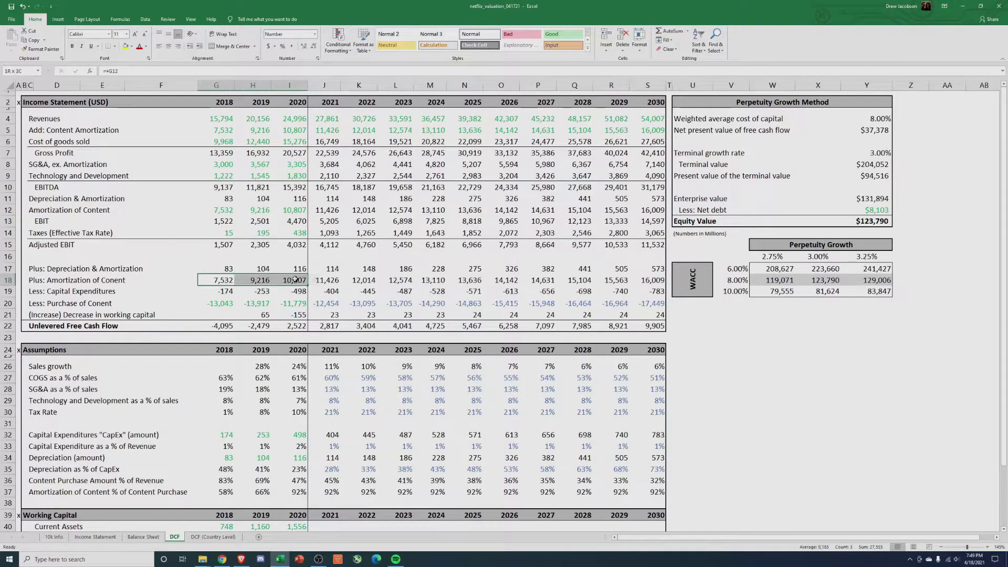
left_click(229, 292)
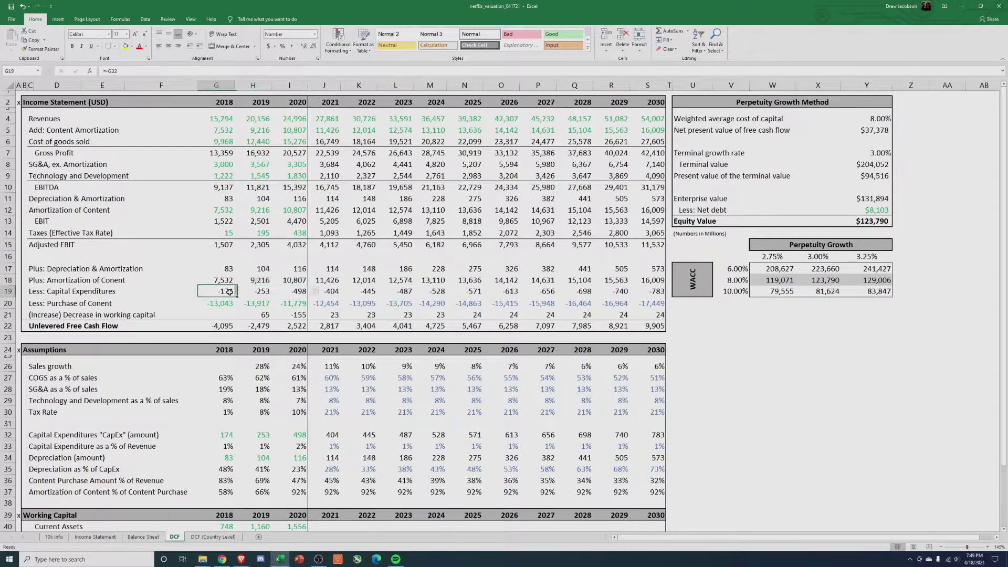
left_click_drag(229, 292, 216, 326)
left_click(234, 304)
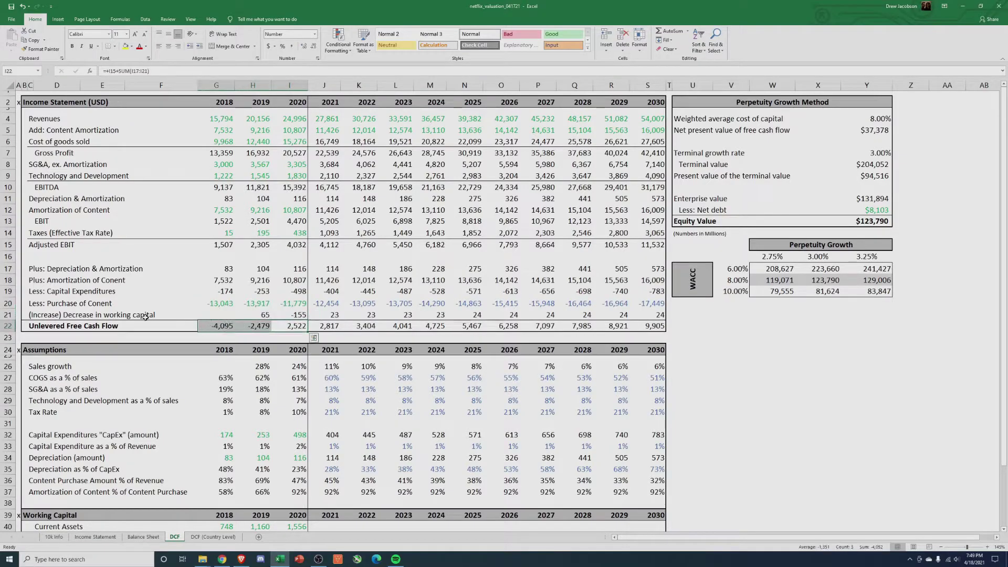
left_click(175, 325)
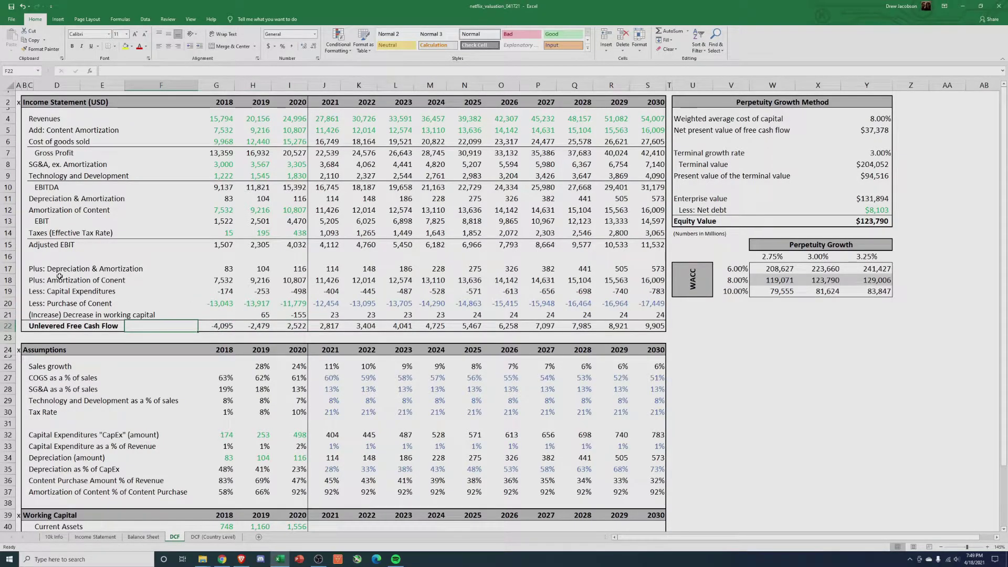
left_click(59, 278)
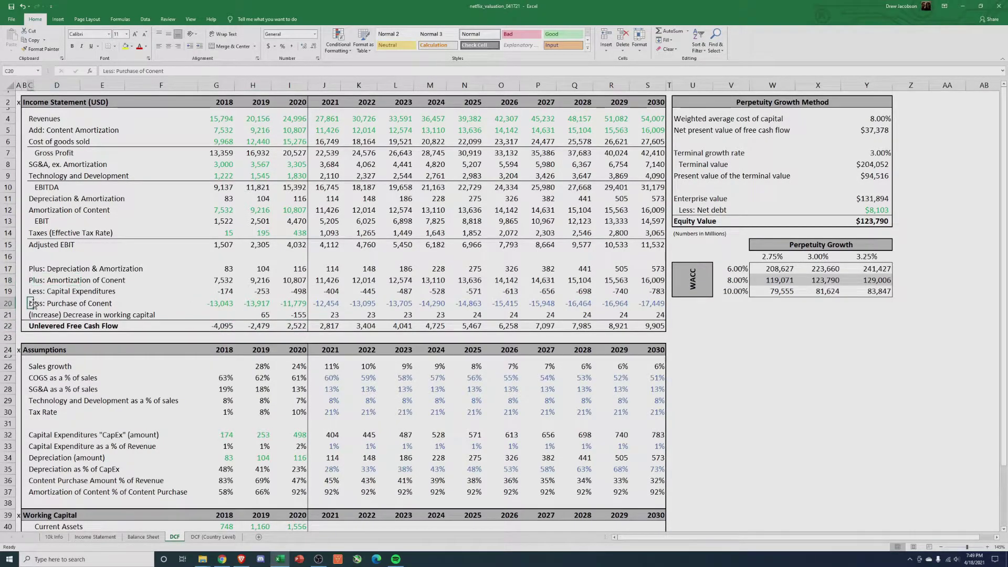
left_click(296, 302)
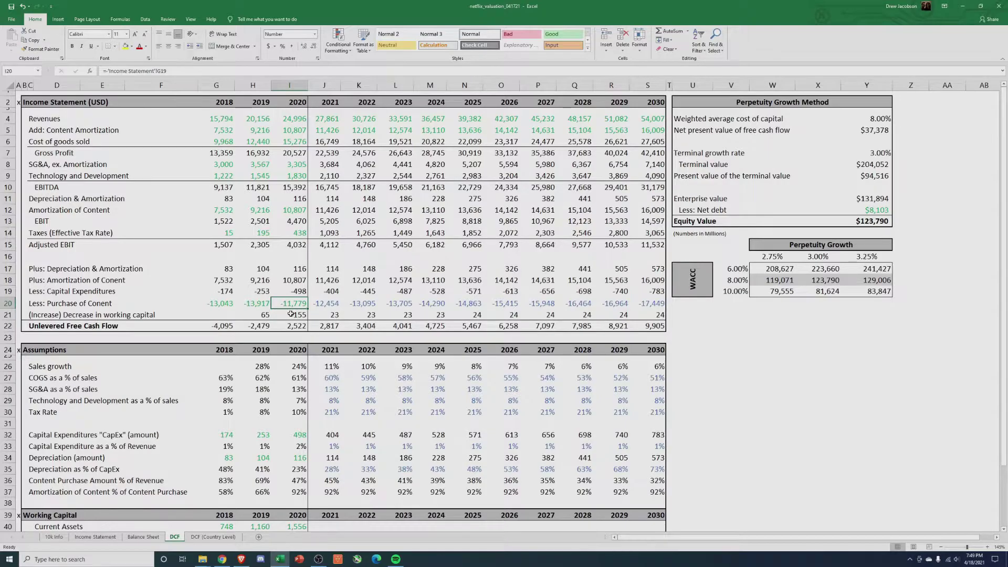
left_click(297, 281, "ctrl")
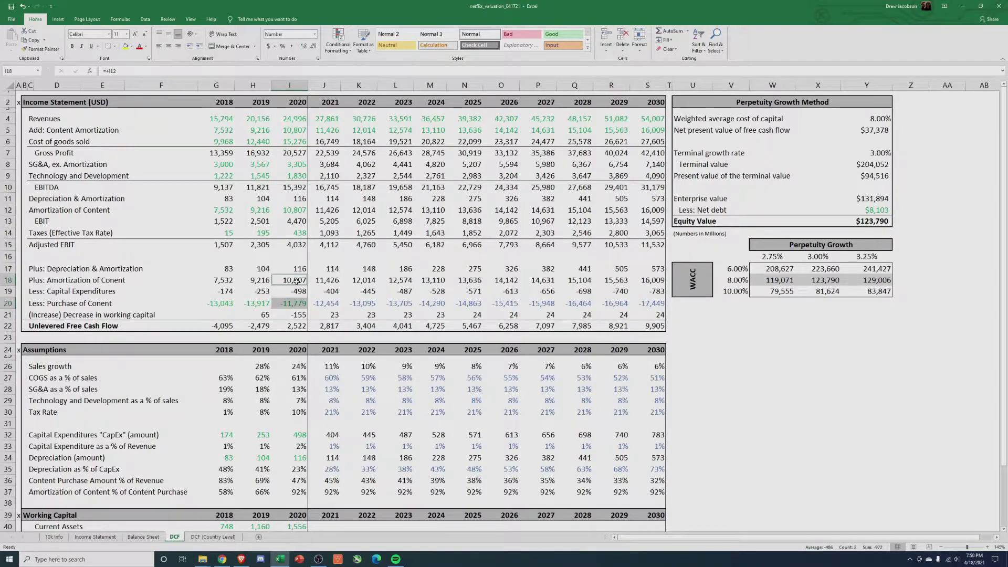
left_click(260, 303)
left_click(260, 280, "ctrl")
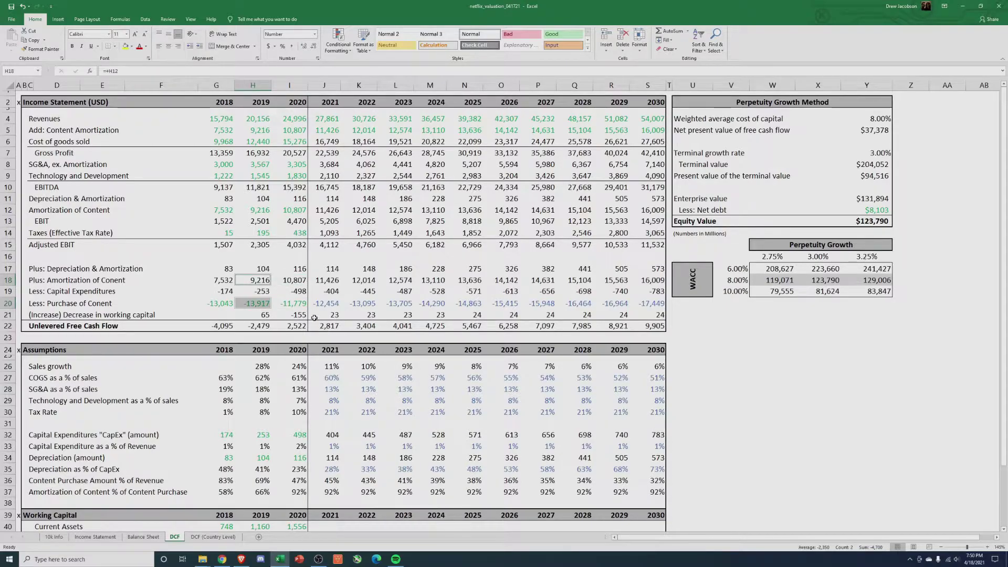
left_click(295, 303)
left_click(294, 280, "ctrl")
left_click(235, 280)
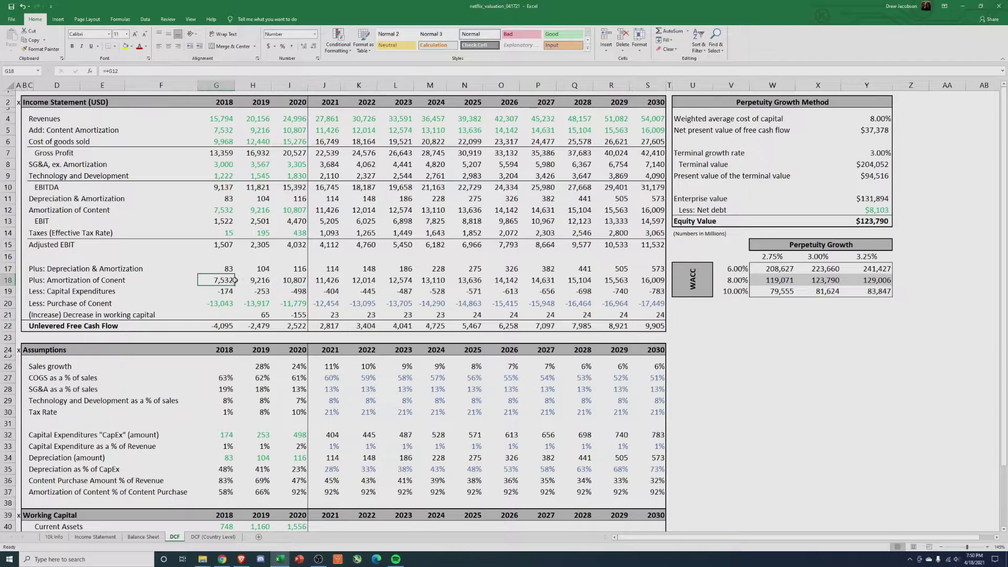
left_click_drag(235, 280, 287, 281)
left_click_drag(223, 304, 283, 310)
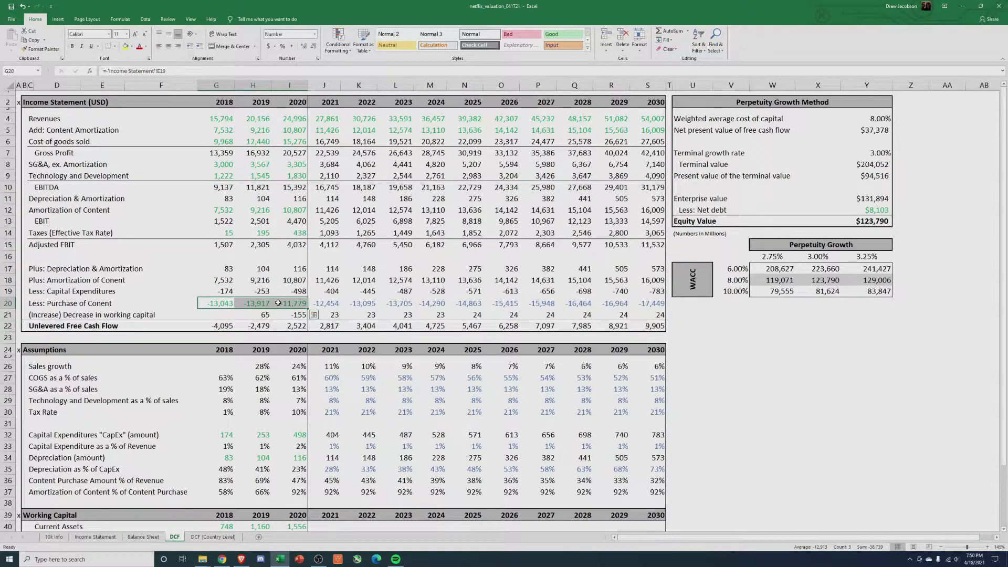
left_click(264, 326)
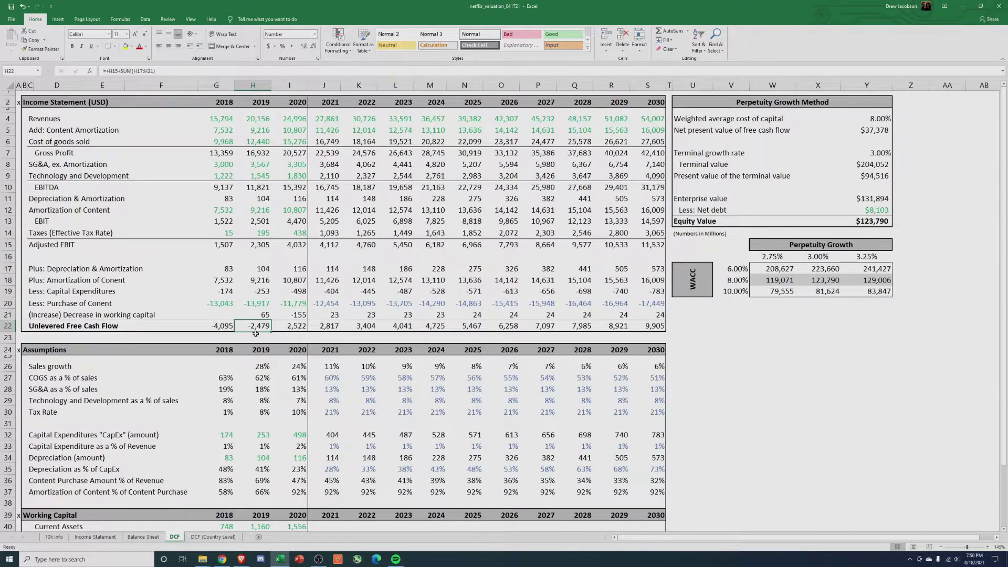
left_click(295, 328)
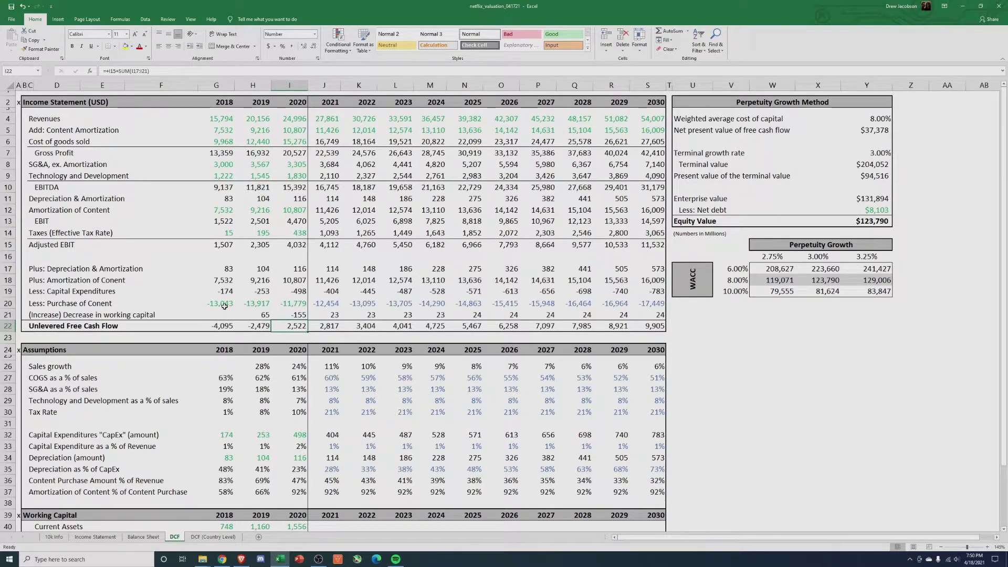
left_click_drag(224, 306, 294, 305)
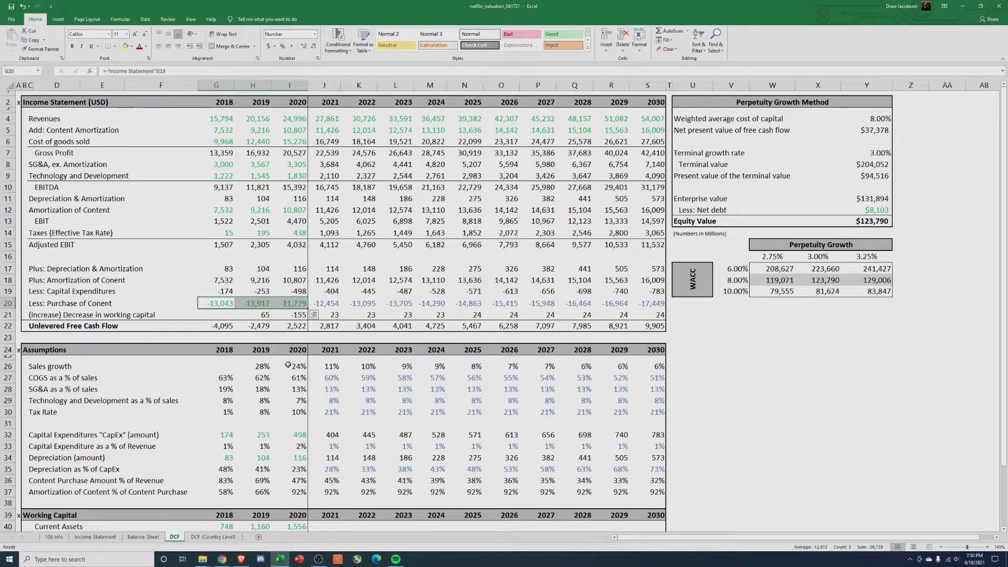
left_click_drag(325, 303, 651, 303)
Select the Content Purchase Amount % of Revenue values, then the historical Purchase of Content values
scroll(390, 312, "down", 3)
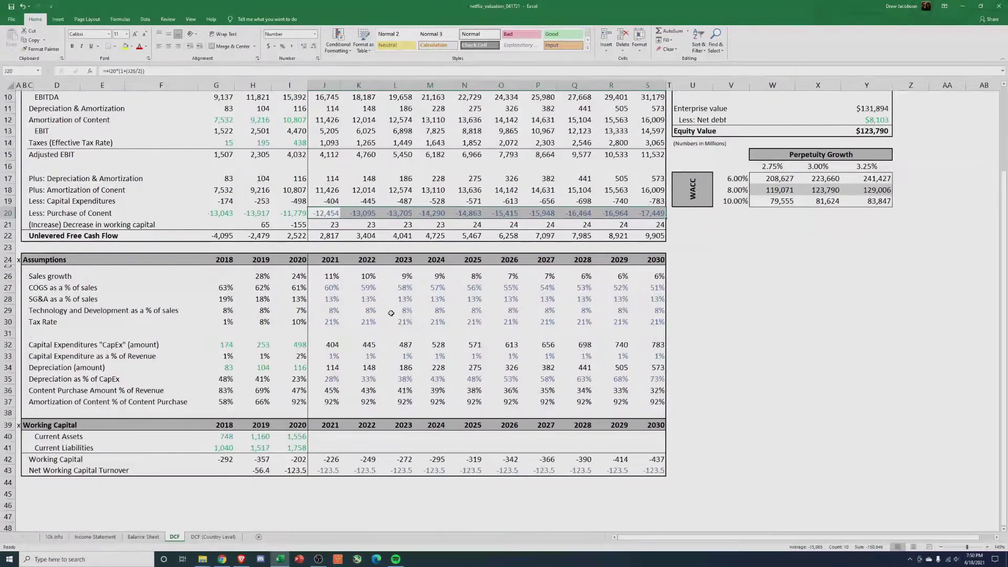
left_click(124, 391)
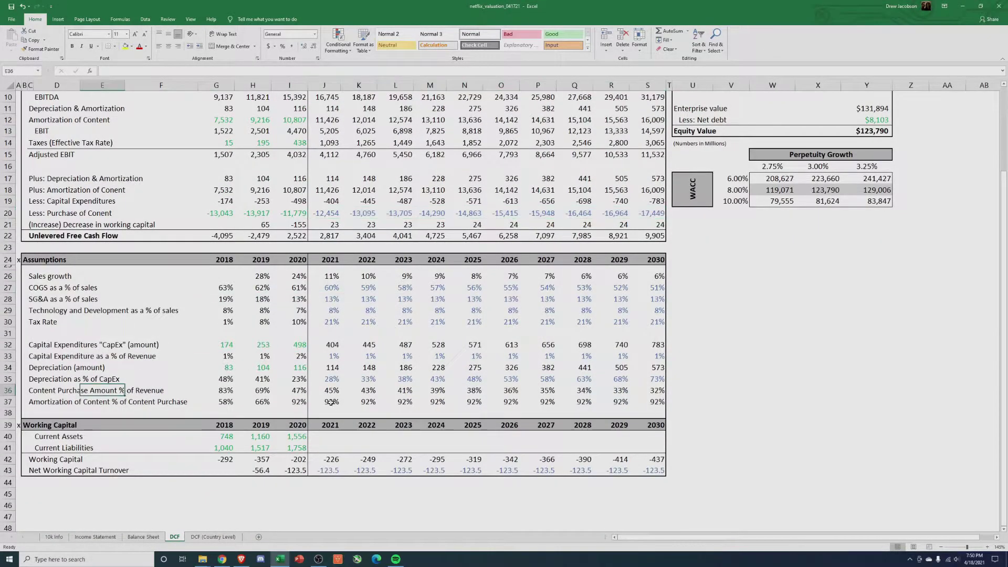
left_click_drag(234, 390, 662, 392)
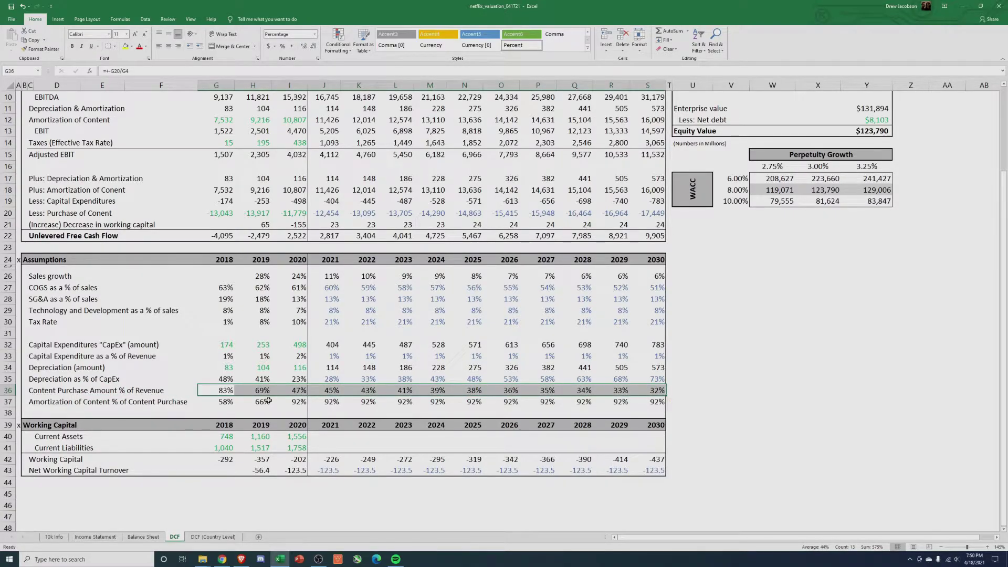
scroll(289, 397, "up", 1)
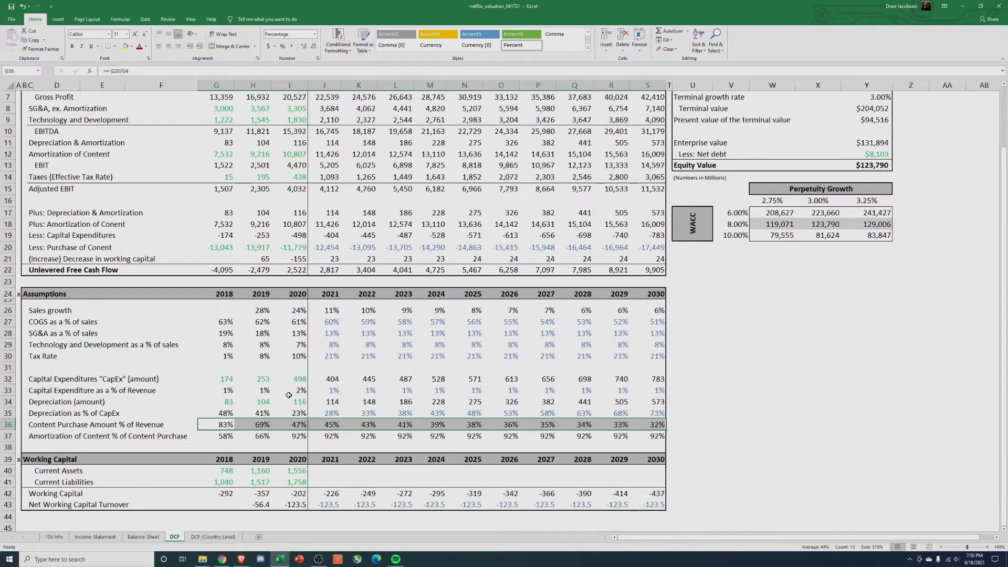
left_click_drag(222, 248, 289, 248)
Check the 2018–2020 Additions to Content Assets in C19:E19 on Income Statement, then return to DCF
left_click(95, 537)
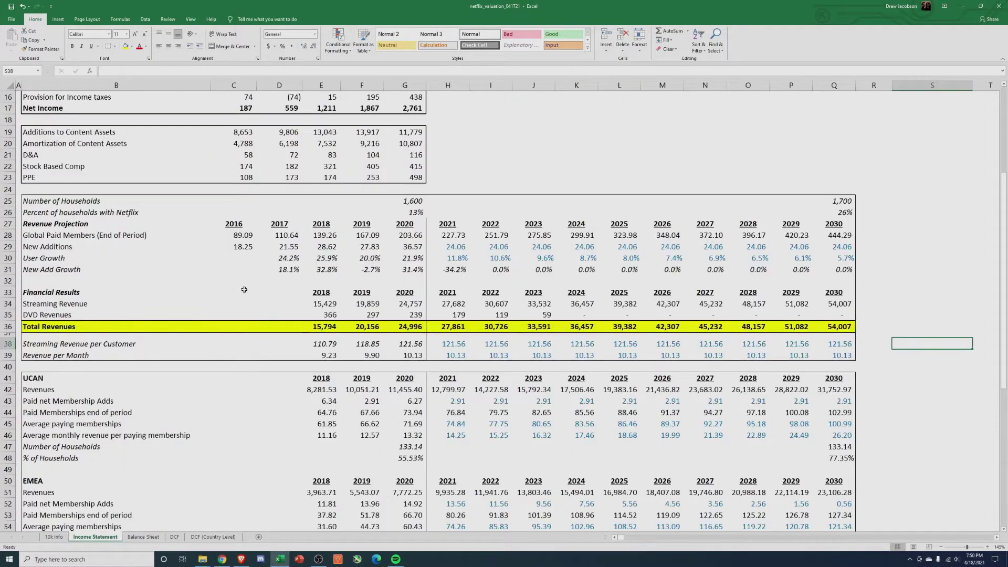
scroll(246, 294, "up", 1)
left_click_drag(246, 170, 403, 167)
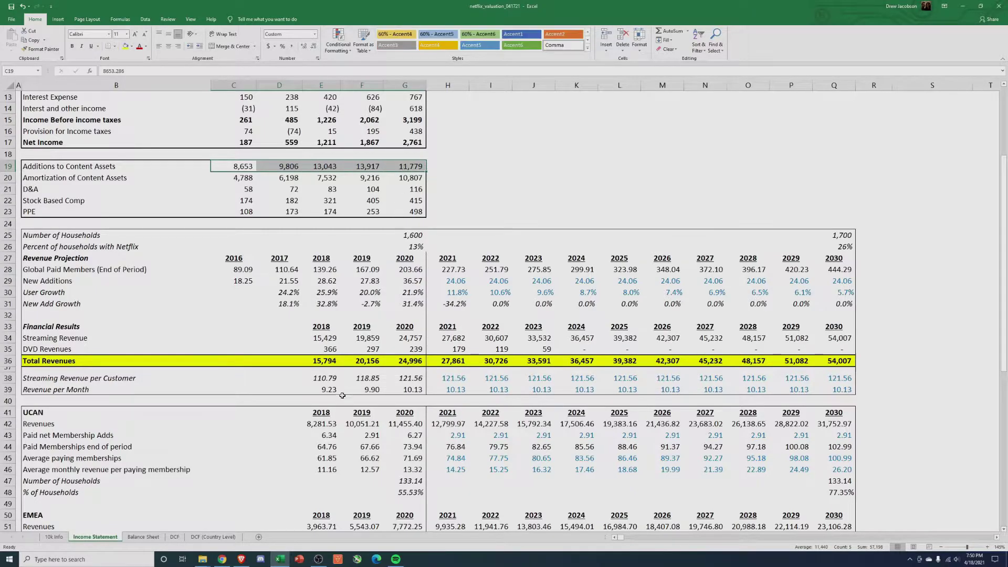
left_click(175, 537)
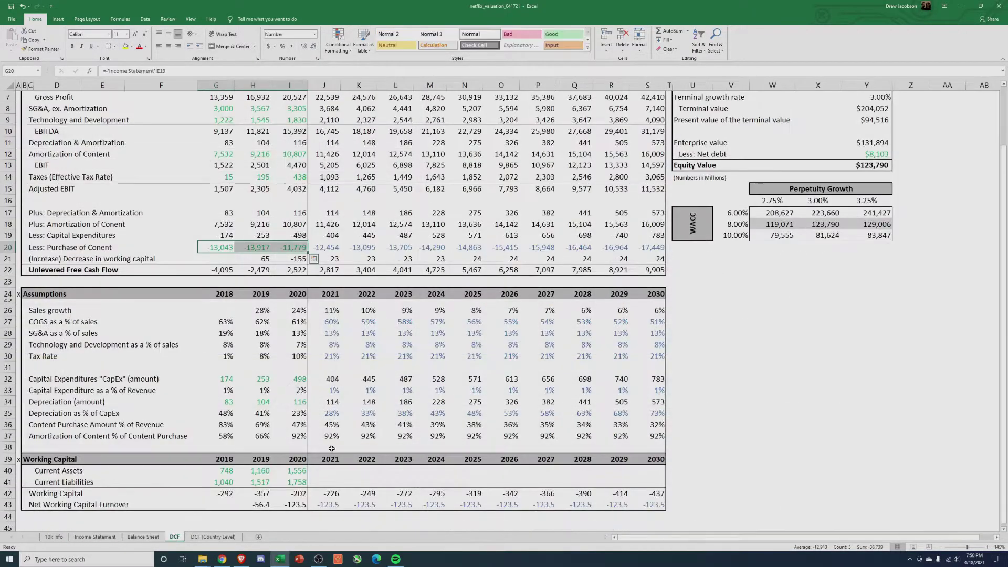
left_click(324, 248)
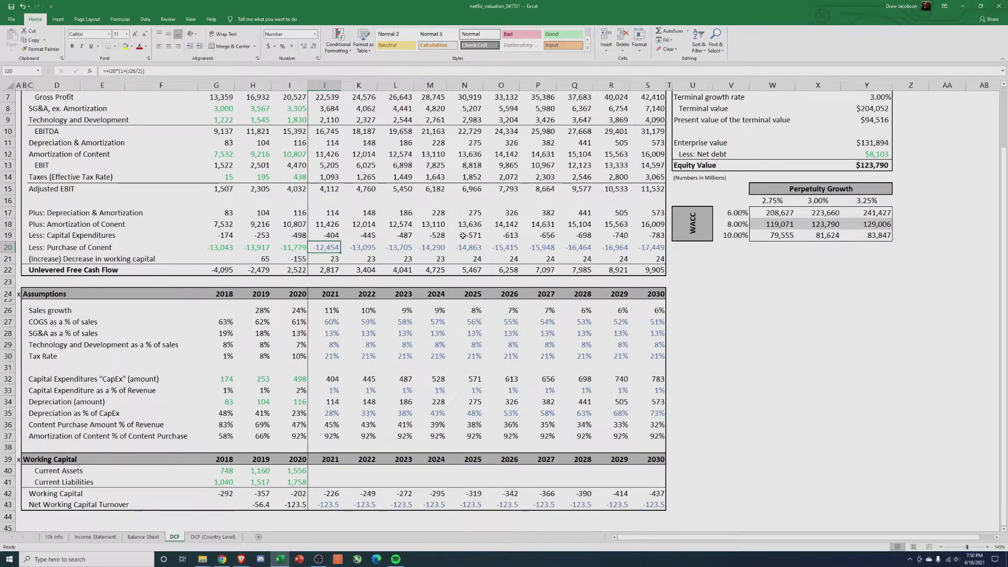
scroll(541, 344, "up", 2)
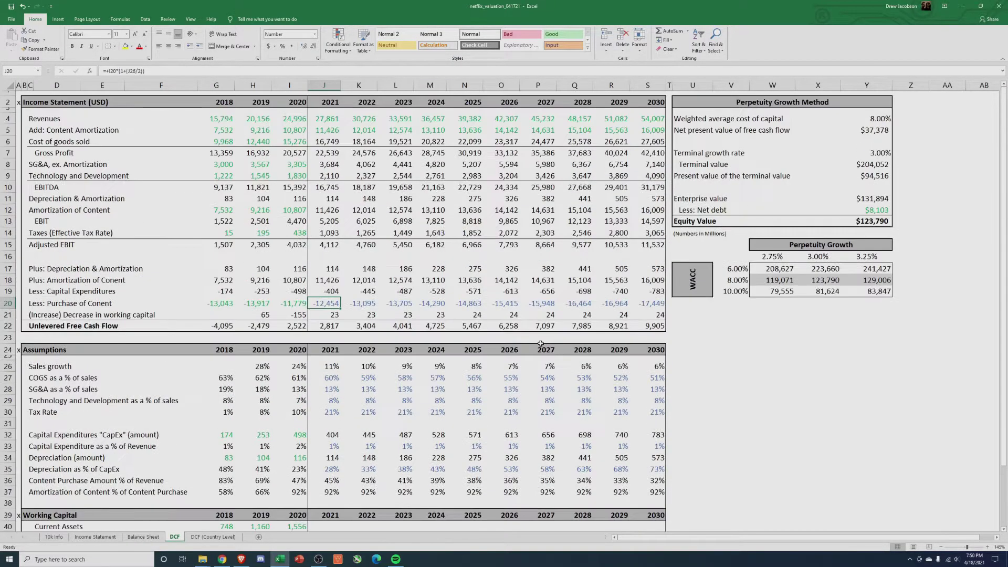
left_click(297, 305)
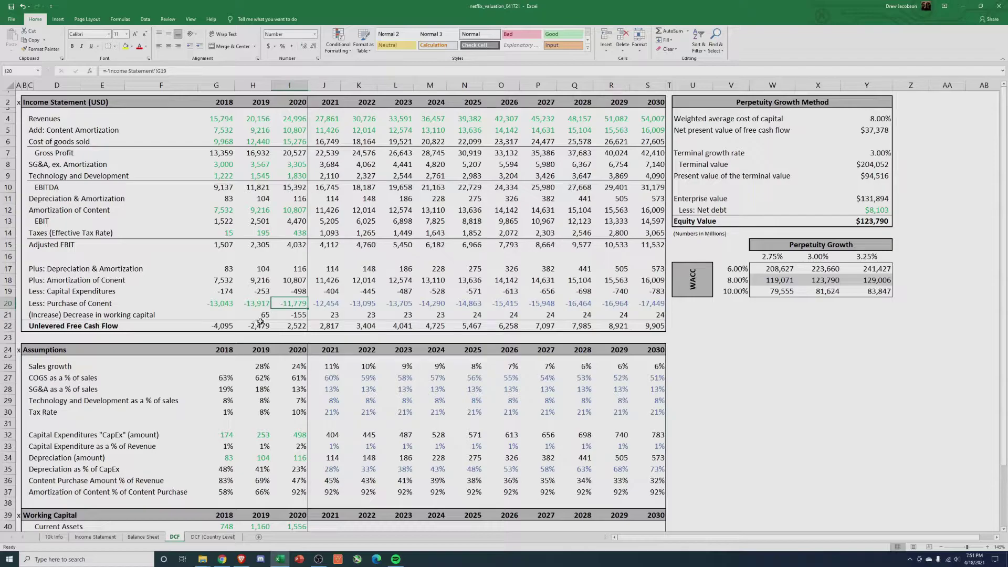
mouse_move(328, 303)
left_mouse_down()
mouse_move(656, 304)
mouse_move(323, 304)
left_mouse_up()
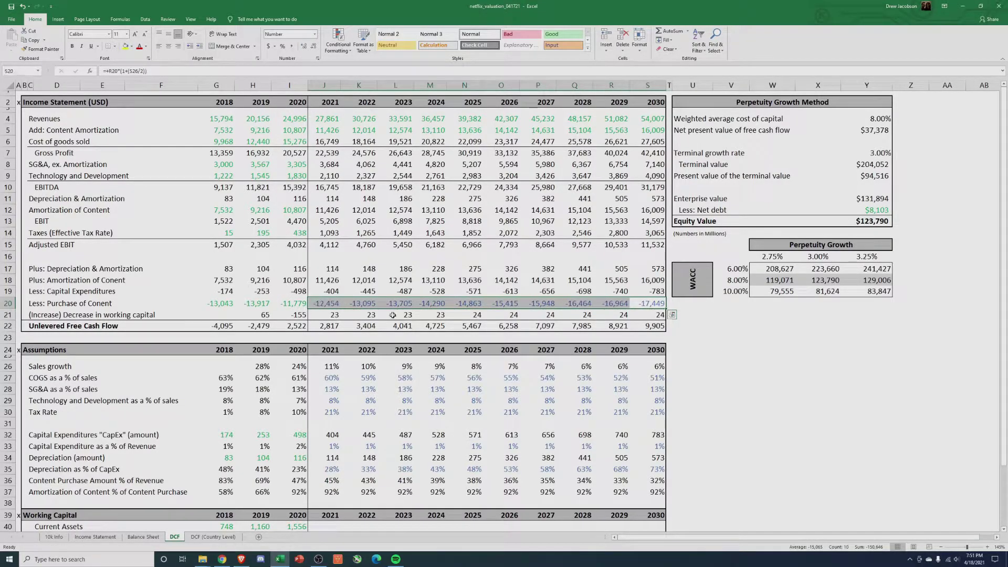
left_click(657, 305)
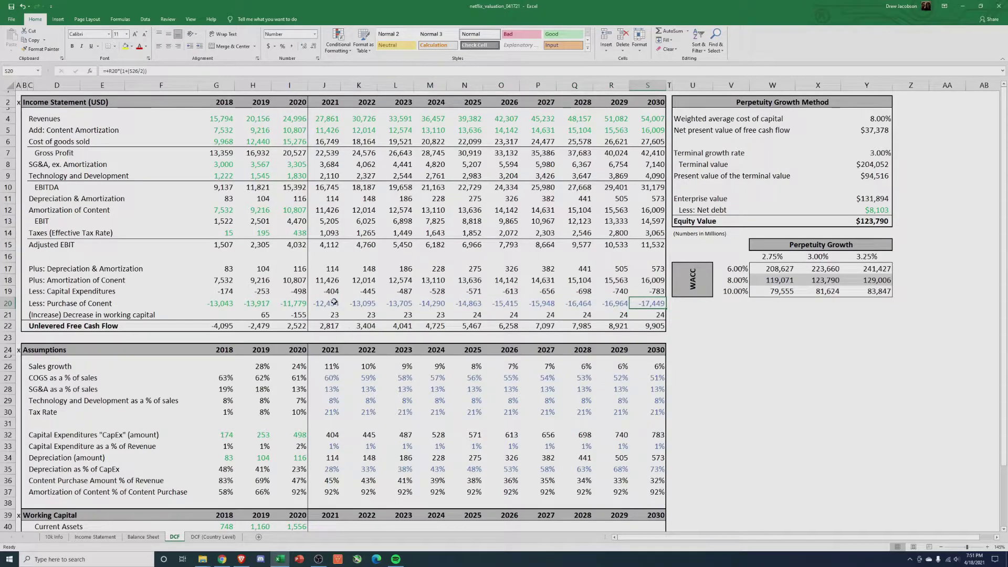
left_click_drag(334, 303, 635, 307)
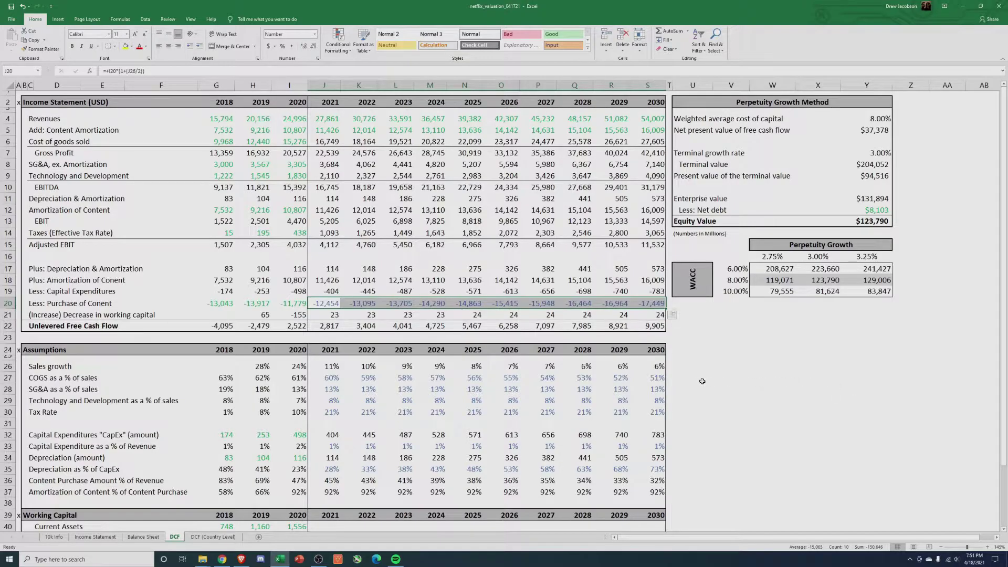
left_click(363, 305)
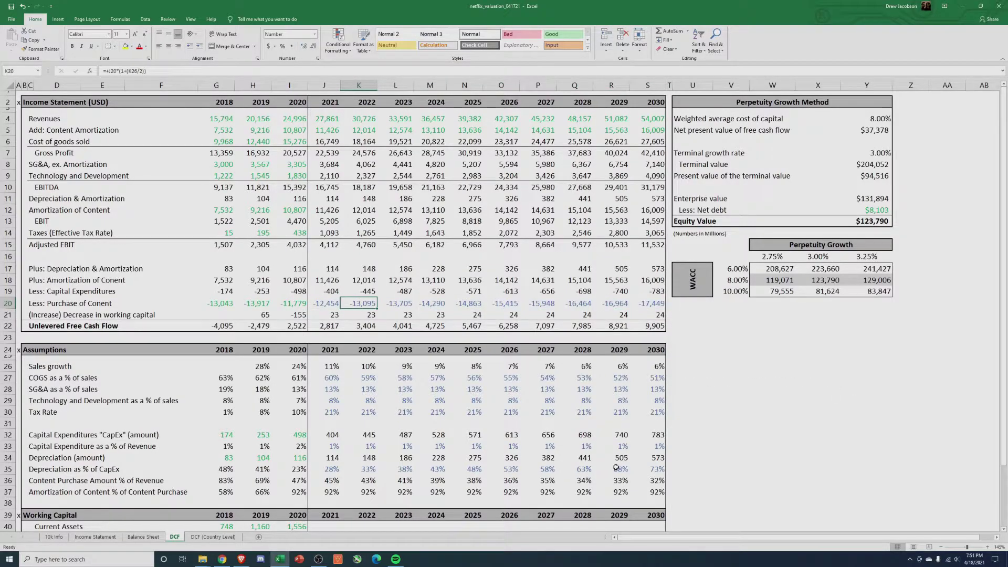
key("F2")
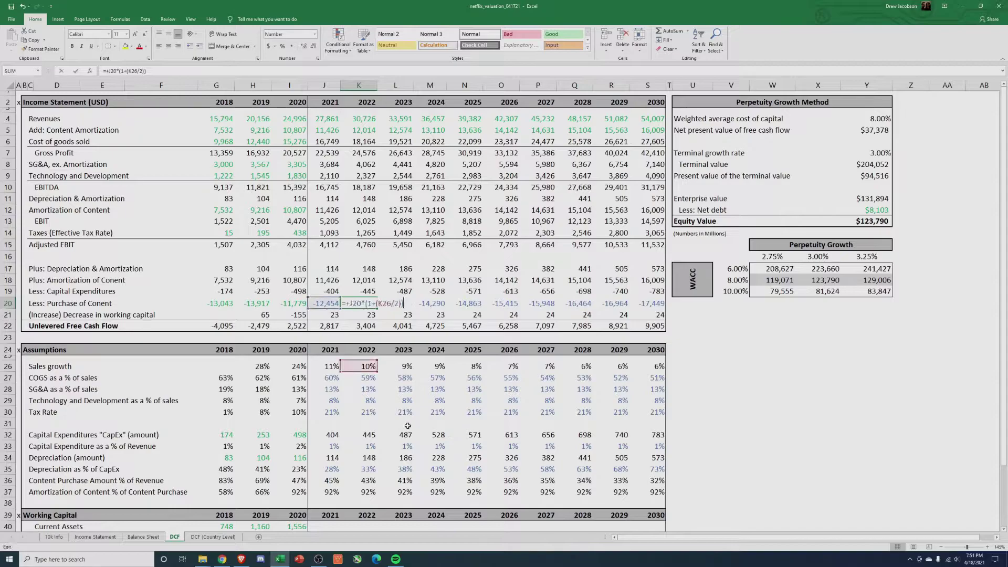
key("Escape")
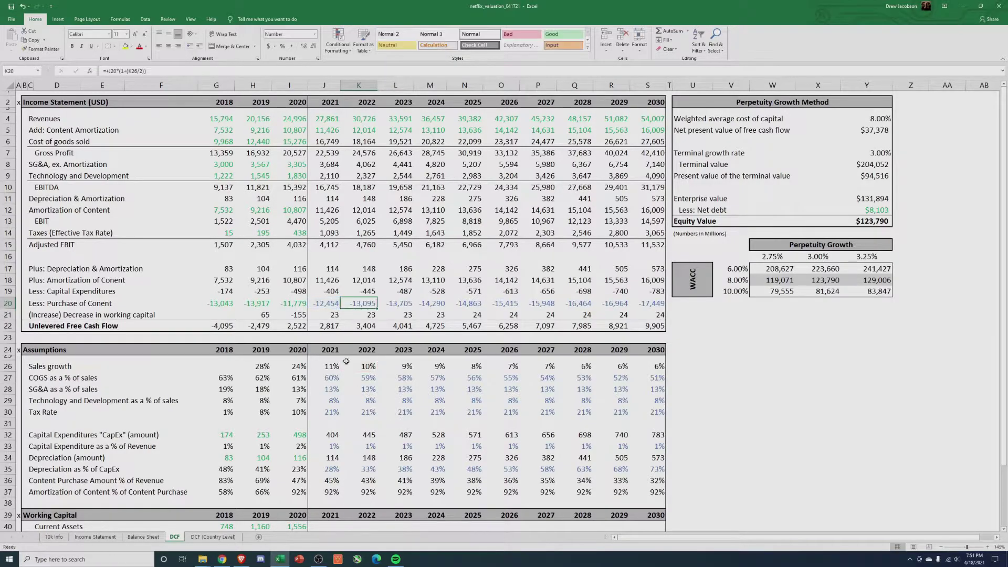
double_click(329, 301)
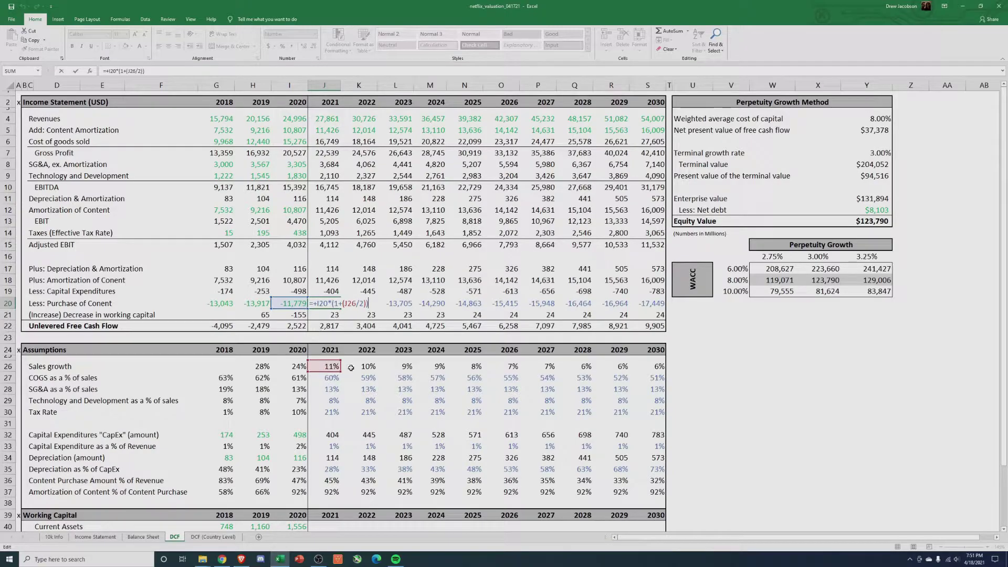
key("Escape")
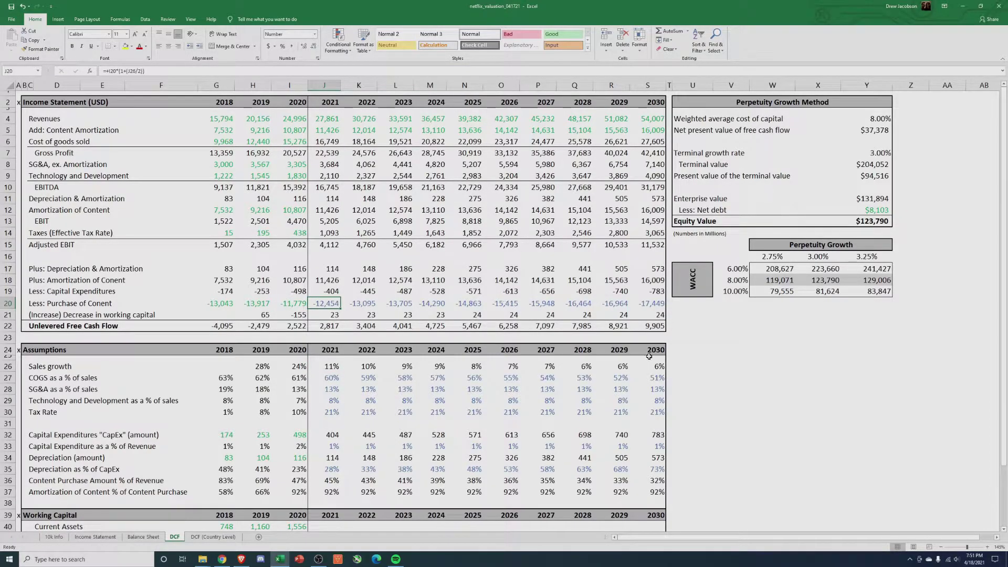
Make 2021 Purchase of Content equal the 2020 value with =I20
left_click_drag(359, 303, 651, 303)
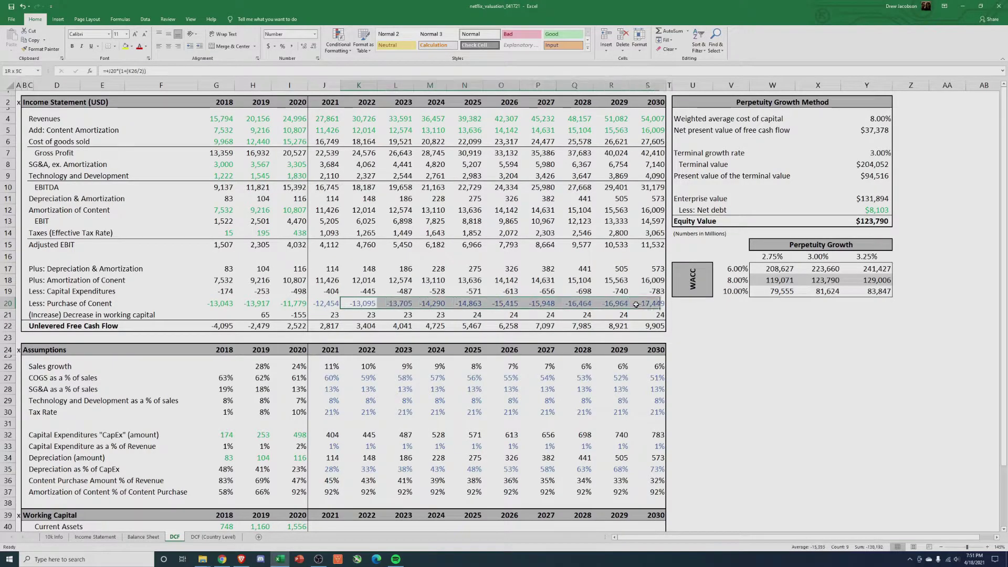
key("F2")
key("ctrl+Return")
key("Left")
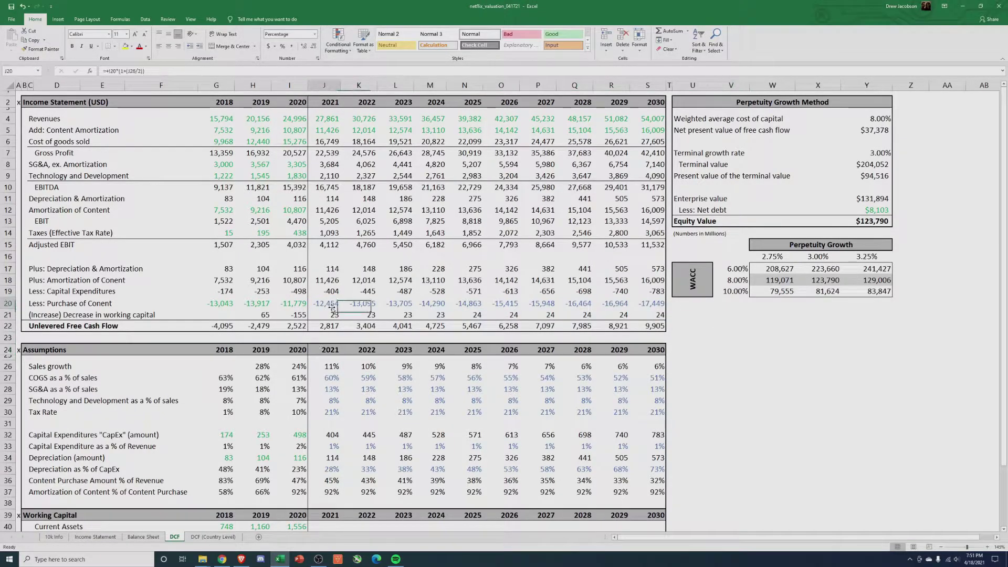
type("=I20")
key("ctrl+Return")
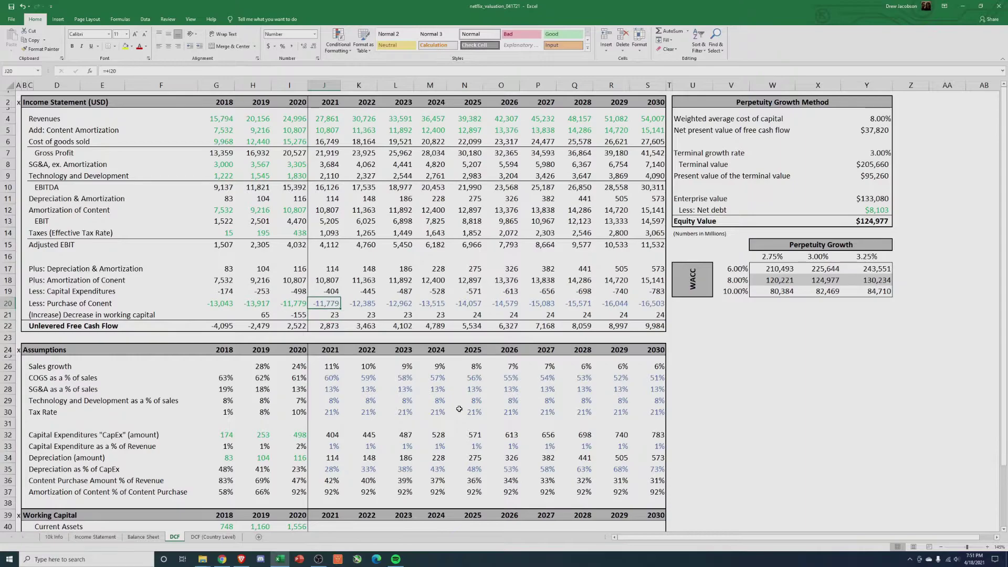
Fill the 2021 content purchase formula across 2022–2030 and step through the yearly results
key("ctrl+c")
key("Right")
key("ctrl+shift+Right")
key("Return")
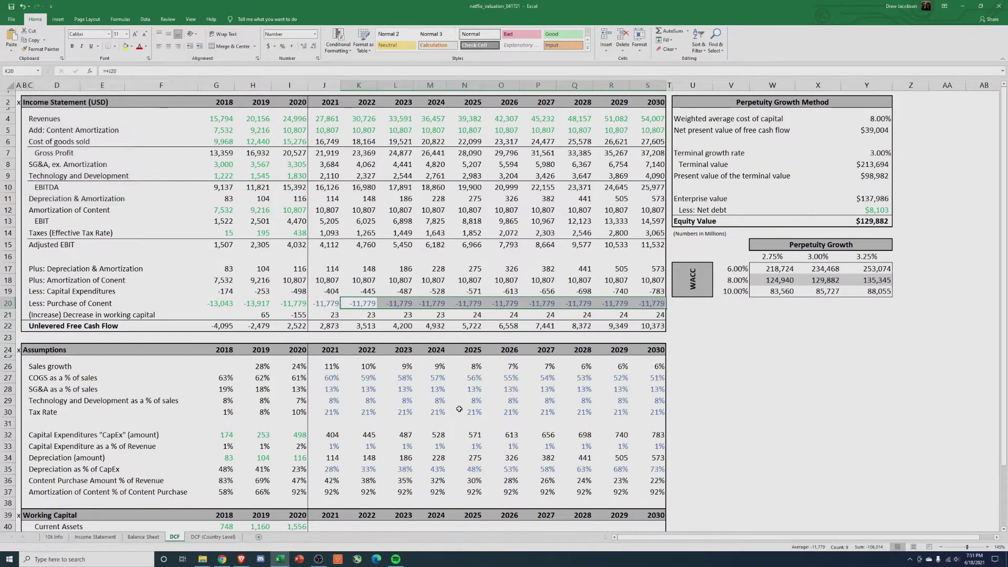
key("Right")
key("Right")
key("Right")
key("Right")
key("Right")
key("Right")
key("Right")
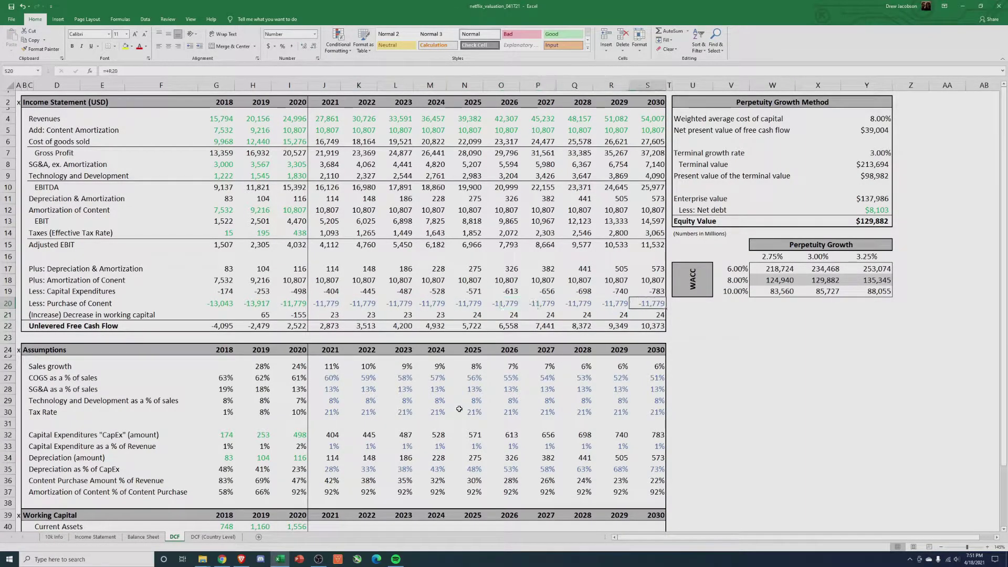
key("Left")
key("Left")
key("Left")
key("Left")
key("Left")
key("Left")
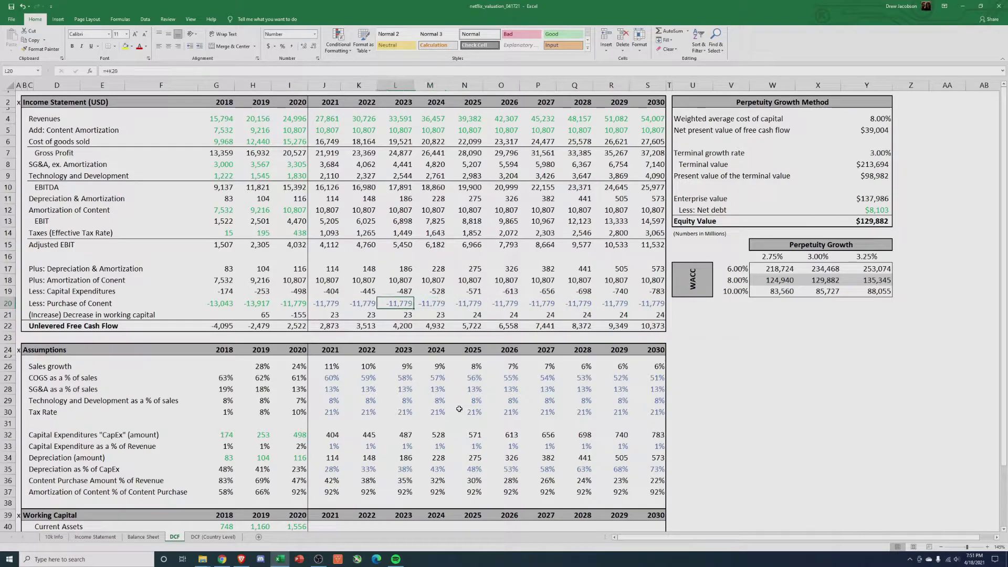
Inspect the equity value calculation and the WACC sensitivity table's data table formulas
left_click(871, 221)
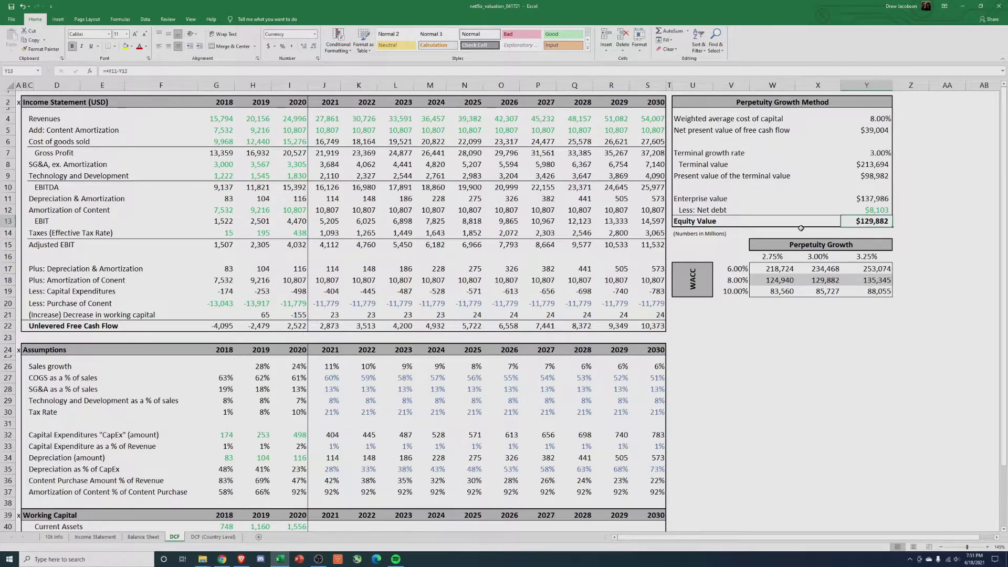
mouse_move(775, 292)
left_mouse_down()
mouse_move(899, 269)
mouse_move(775, 291)
left_mouse_up()
left_click(893, 269)
left_click(885, 269)
left_click(777, 291)
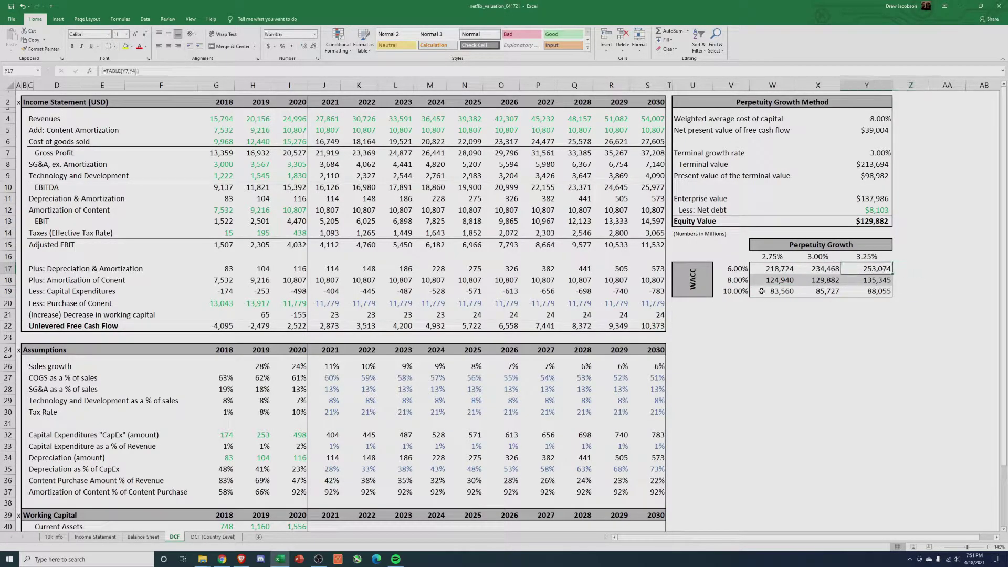
left_click(732, 269)
key("Up")
key("Left")
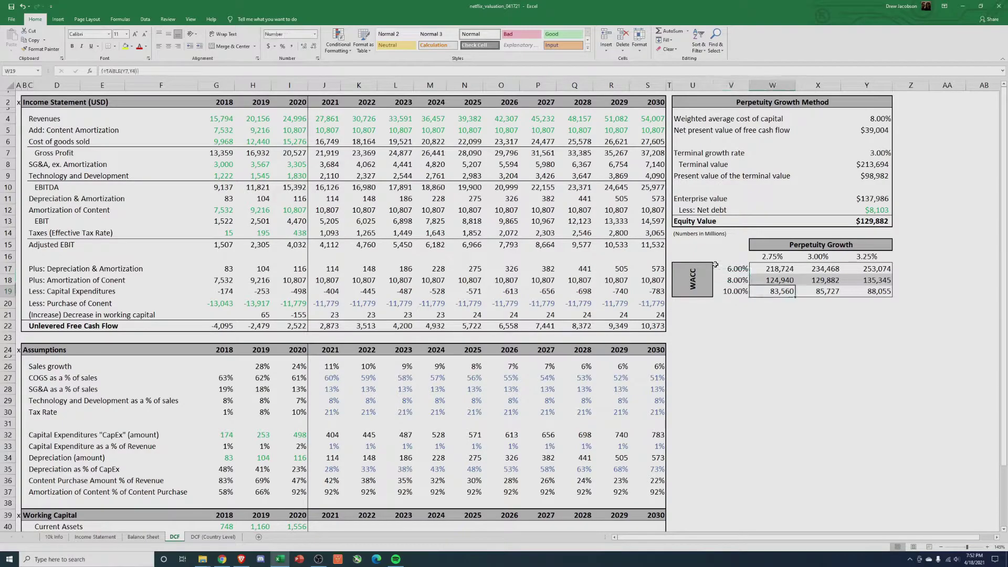
left_click(737, 272)
left_click(777, 294)
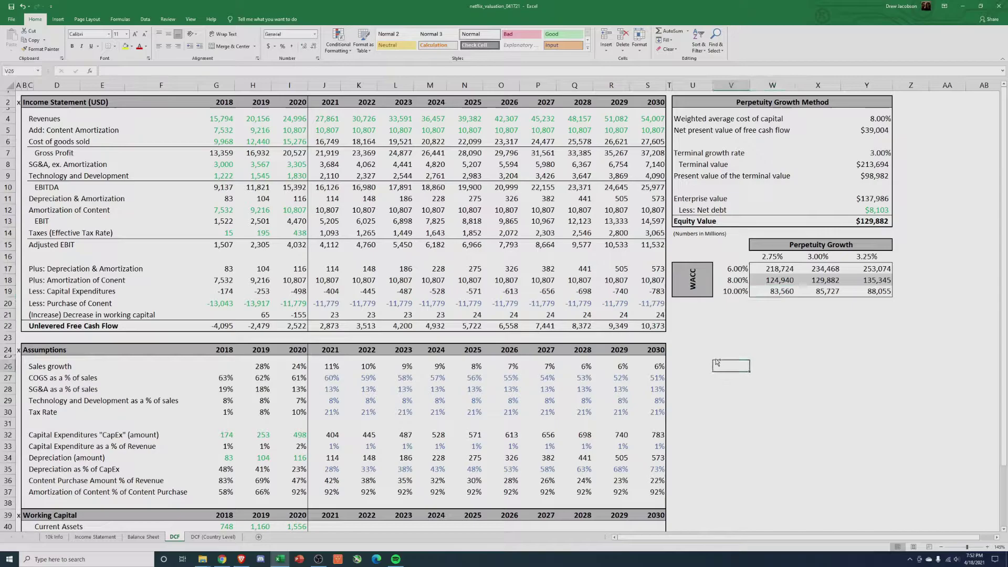
Paste the 2021 content purchase growth formula into K20:S20, reaching -16,503 by 2030
key("ctrl+c")
key("Right")
key("ctrl+shift+Right")
key("ctrl+v")
left_click(374, 306)
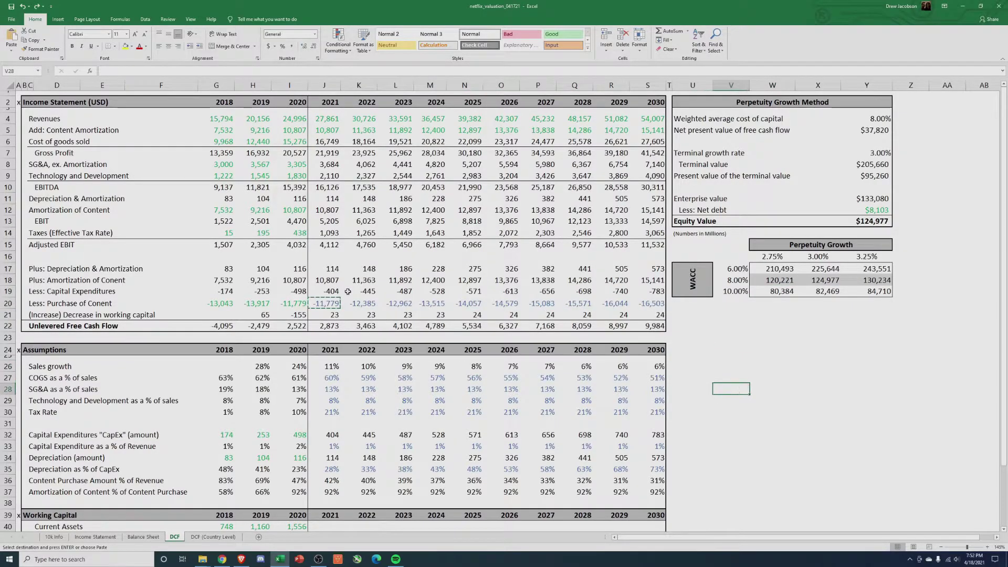
key("Escape")
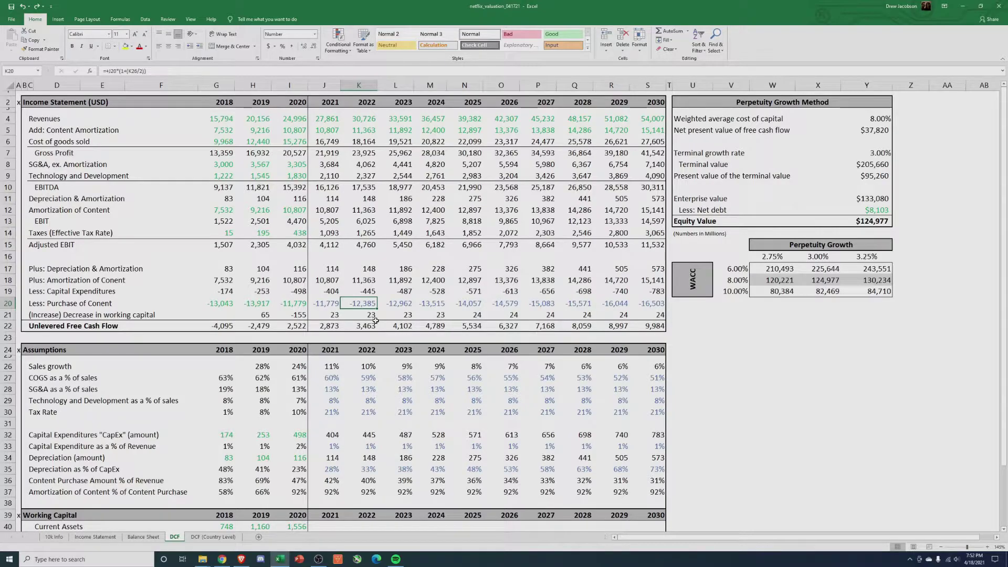
left_click_drag(659, 308, 328, 306)
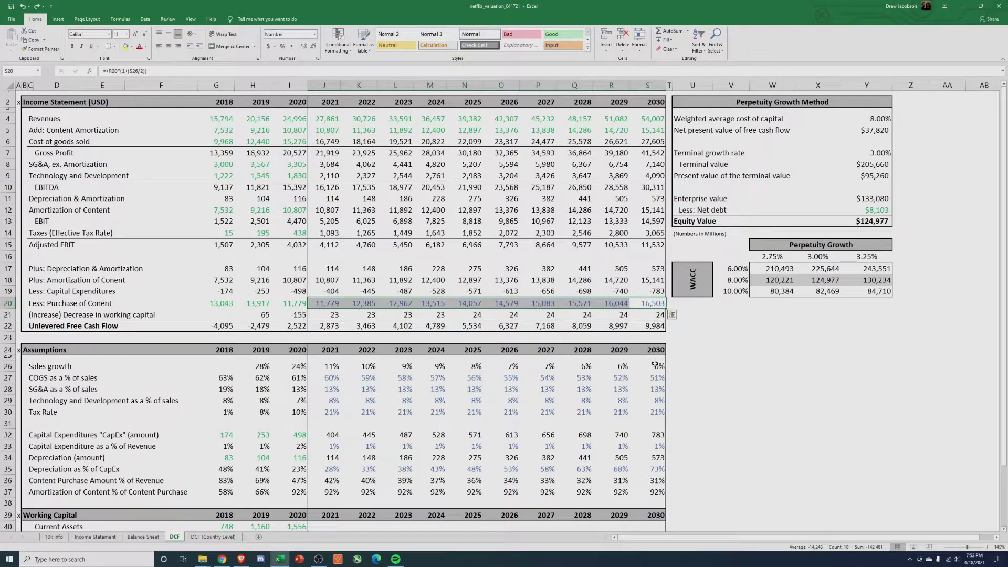
left_click(730, 389)
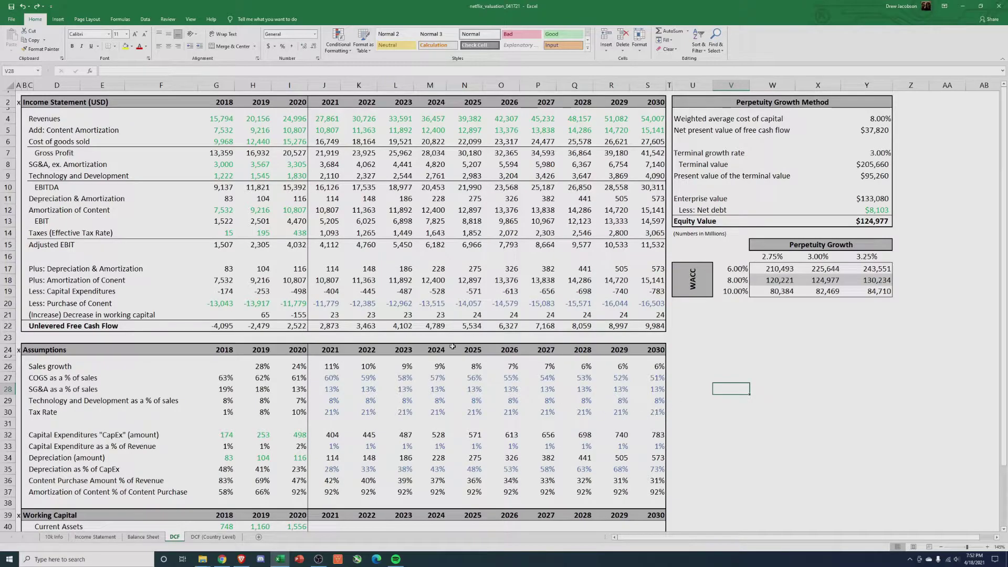
left_click_drag(323, 304, 635, 304)
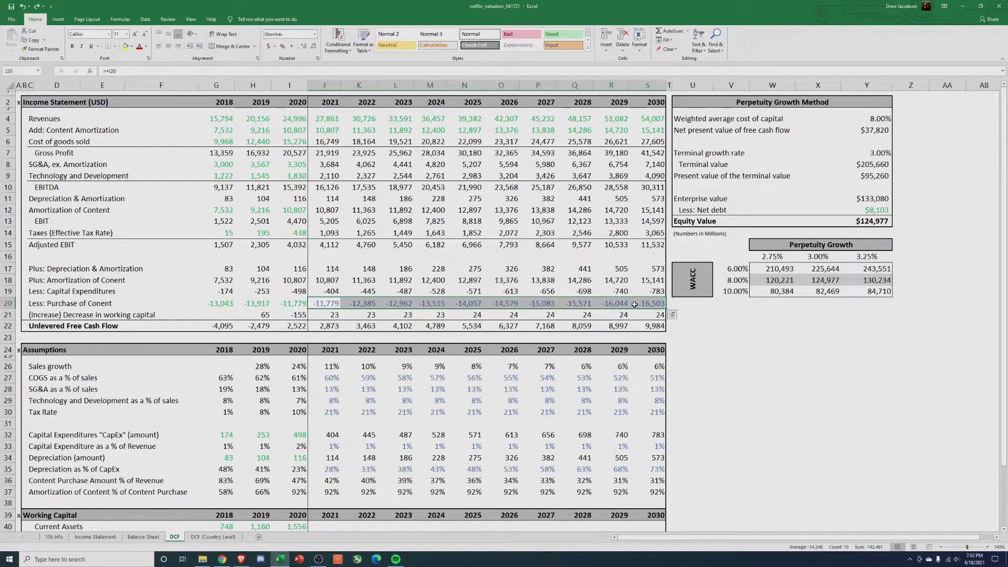
left_click(727, 390)
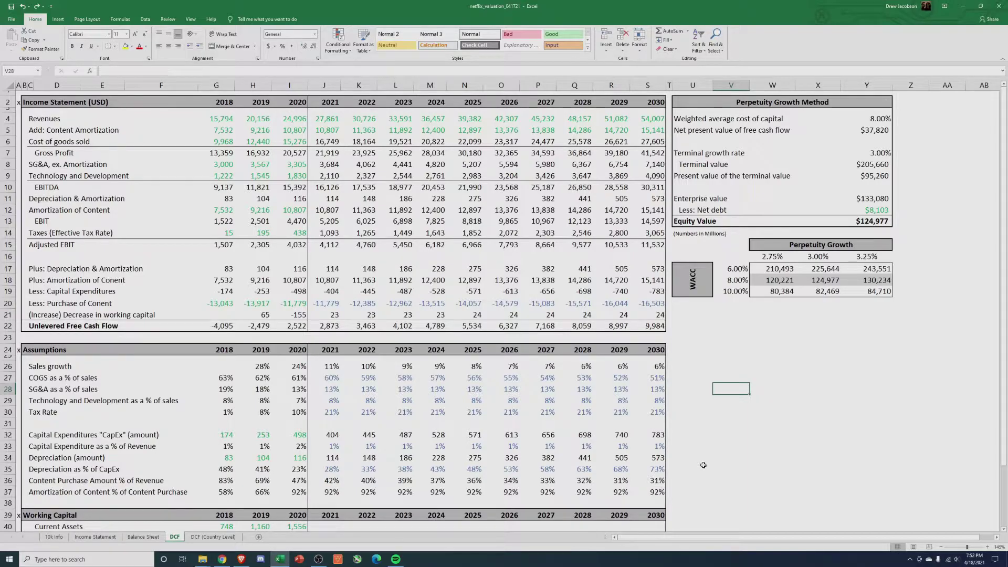
left_click_drag(644, 300, 323, 303)
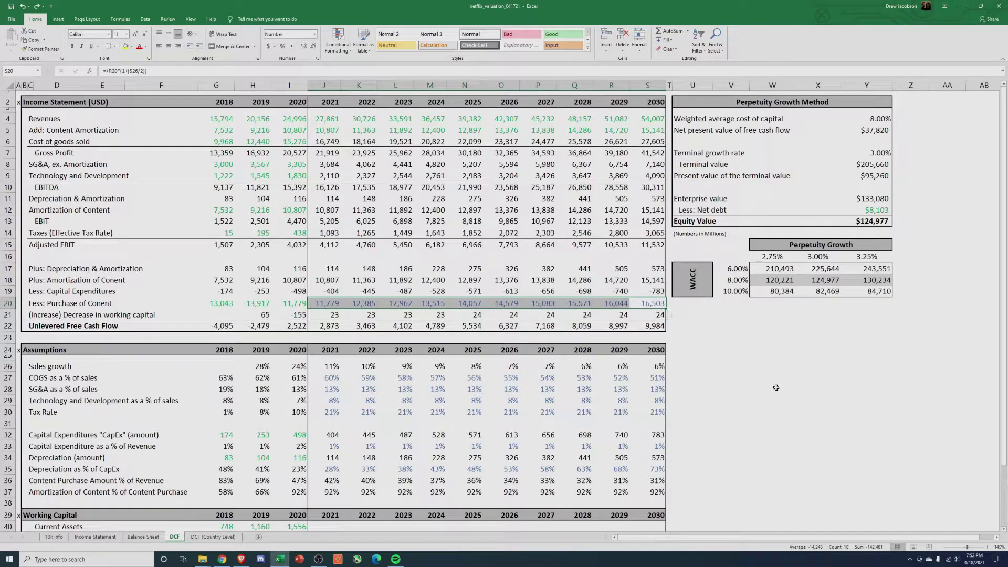
left_click(650, 123)
scroll(680, 421, "down", 4)
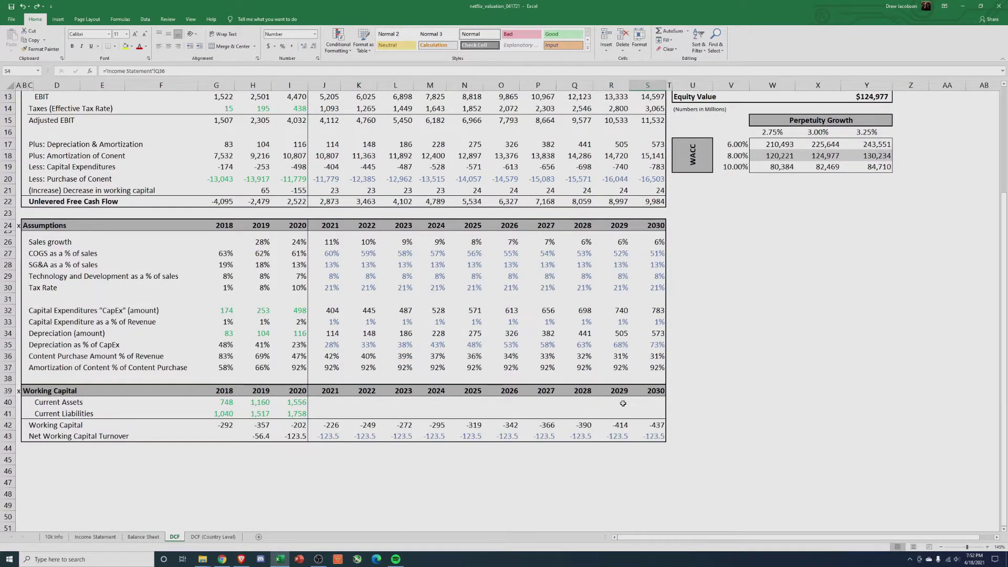
scroll(589, 408, "up", 1)
scroll(611, 304, "up", 3)
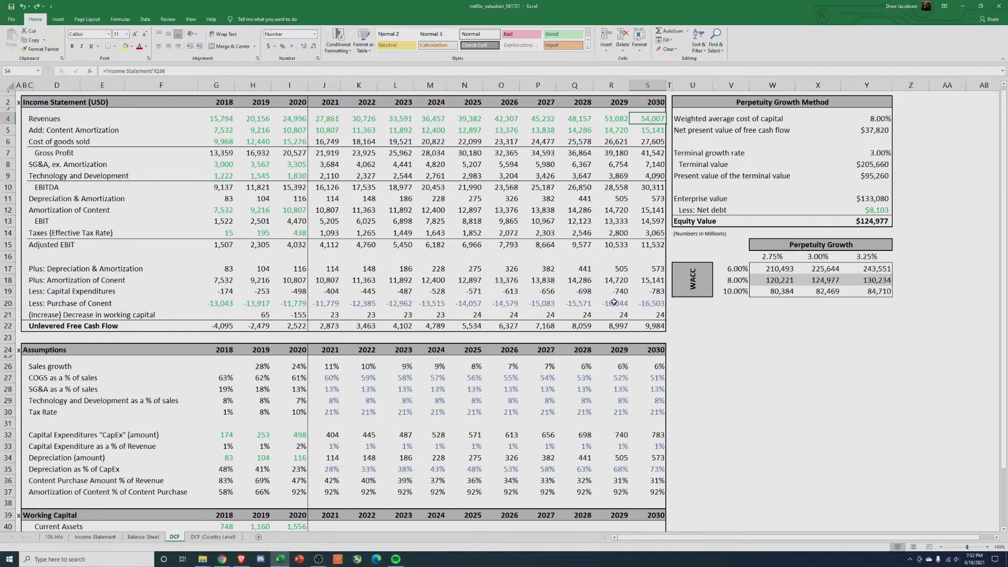
Review the Number of Households row and the projected UCAN paid net membership adds formulas
left_click(95, 537)
scroll(221, 428, "down", 3)
scroll(221, 428, "down", 3)
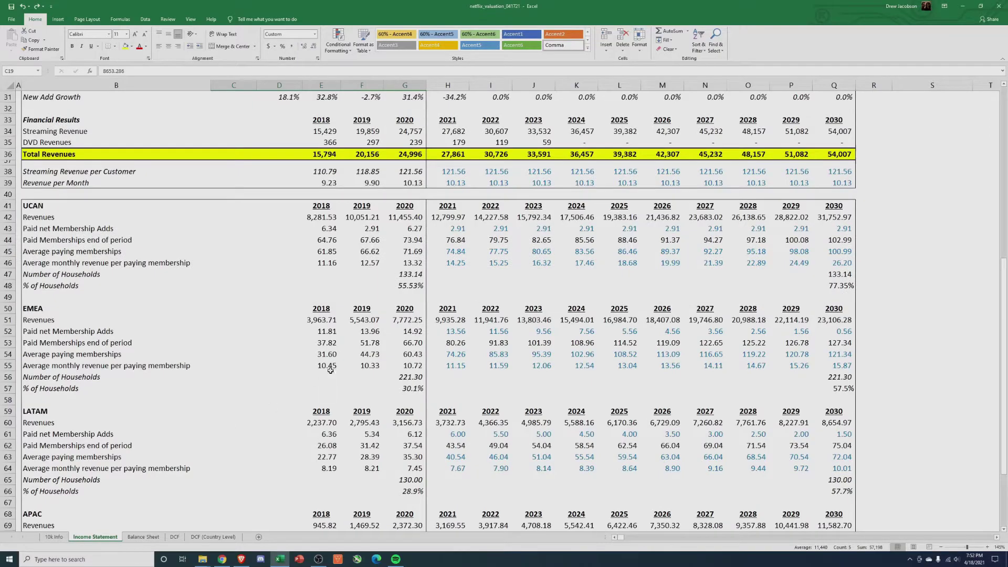
scroll(332, 342, "up", 3)
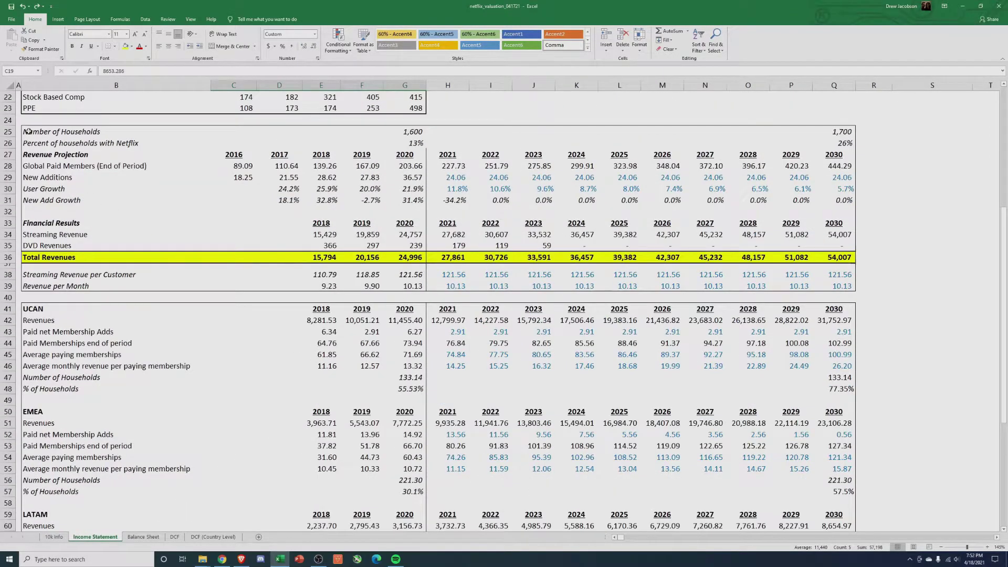
left_click(29, 132)
left_click(84, 333)
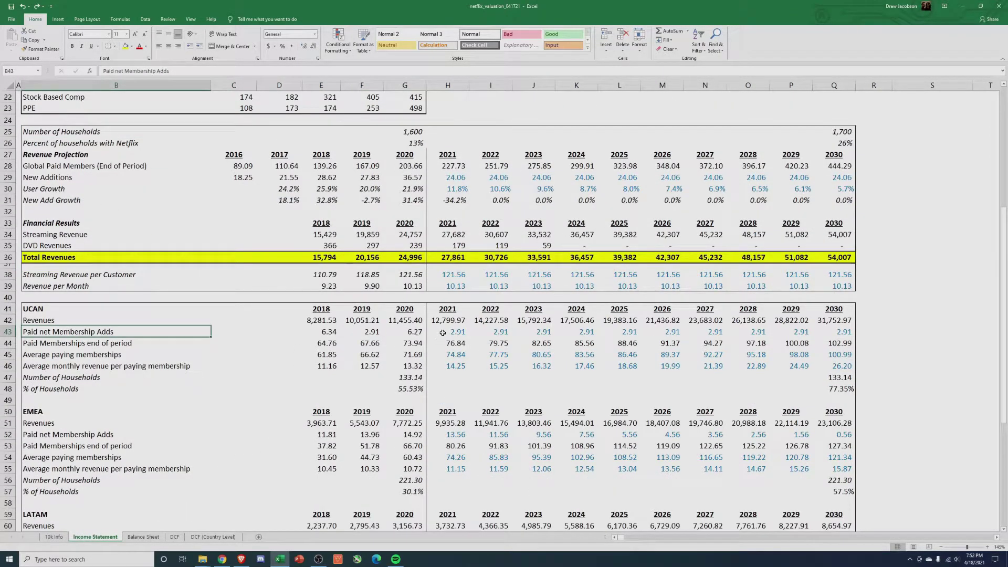
left_click(442, 332)
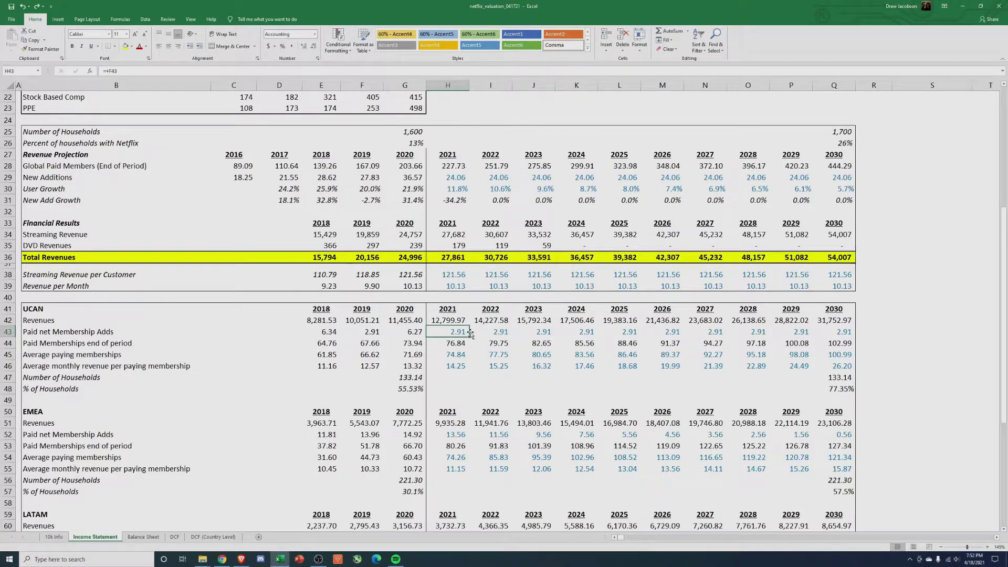
left_click_drag(843, 333, 447, 333)
Check UCAN households for 2020 and 2030 (133.14) and share of households, reaching 77.35%
left_click(412, 378)
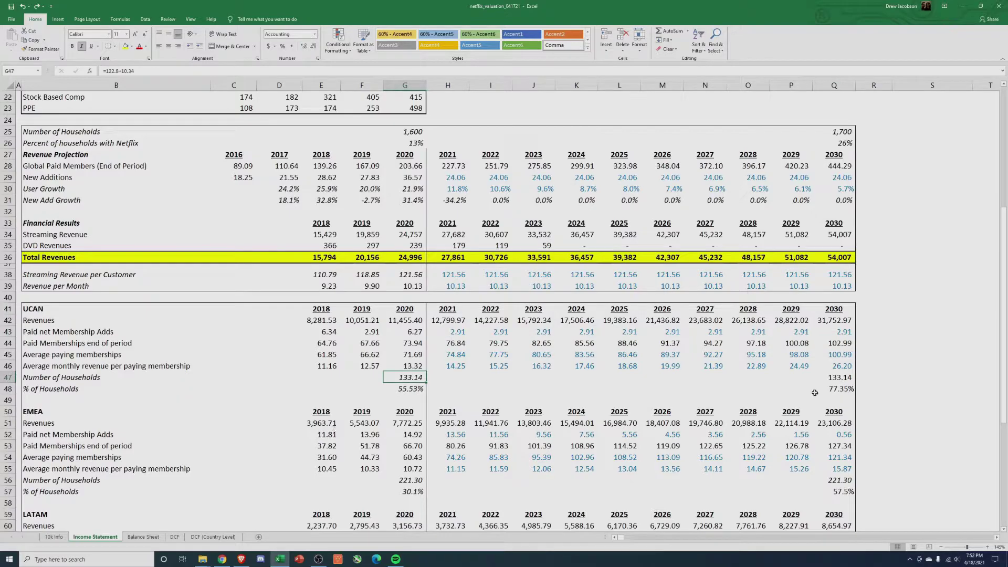
left_click(814, 376)
scroll(449, 365, "down", 1)
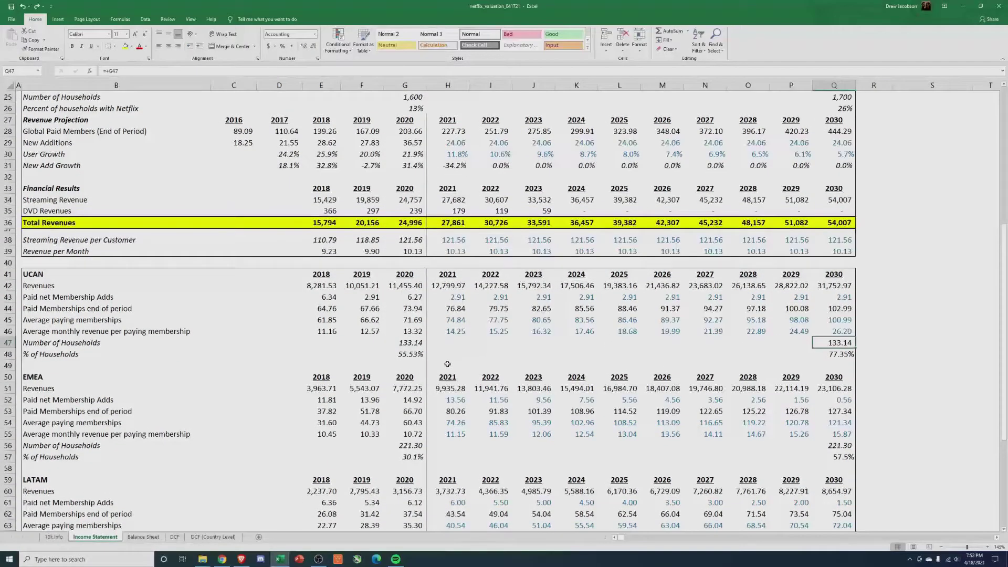
scroll(447, 364, "down", 2)
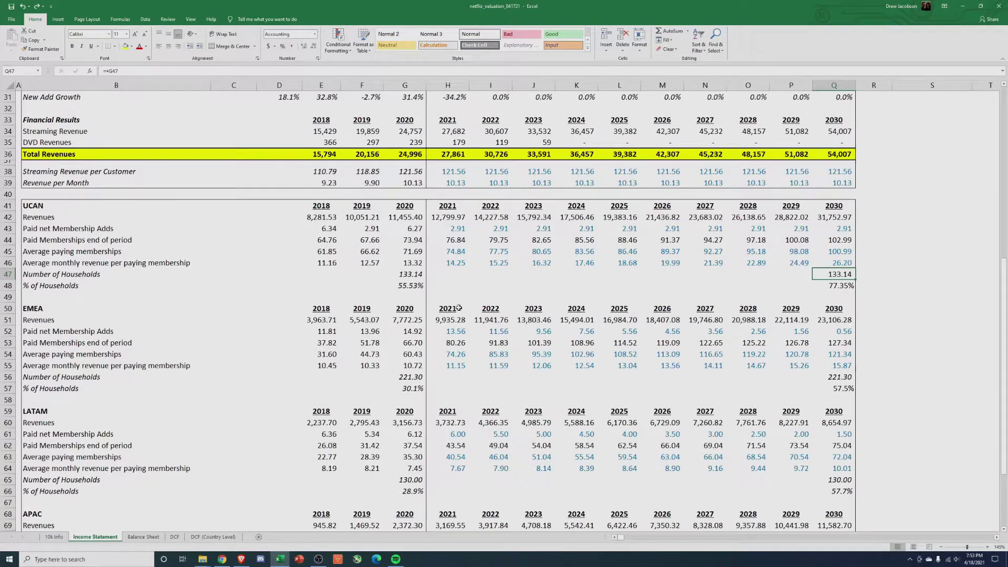
left_click(428, 295)
left_click(390, 290)
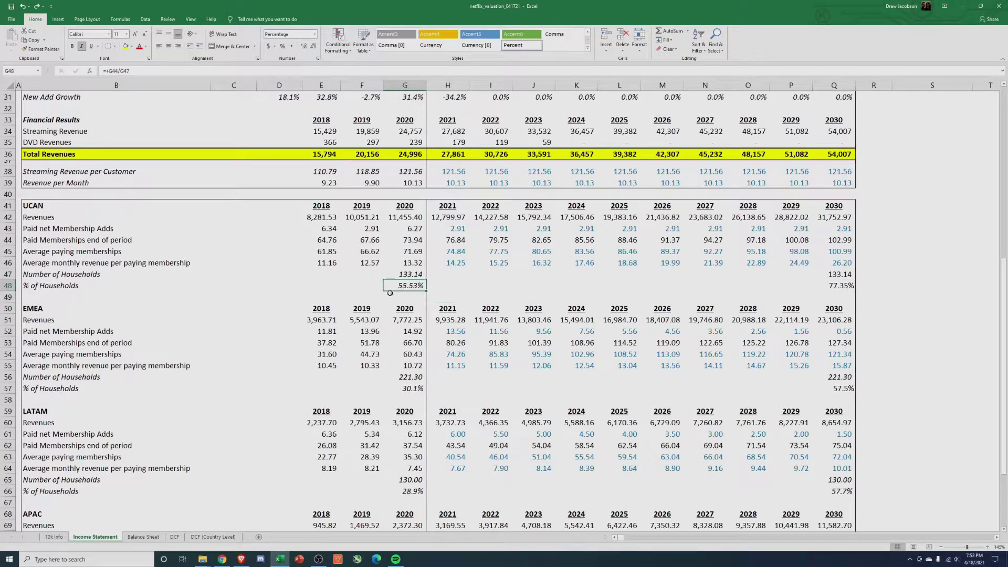
left_click(847, 284)
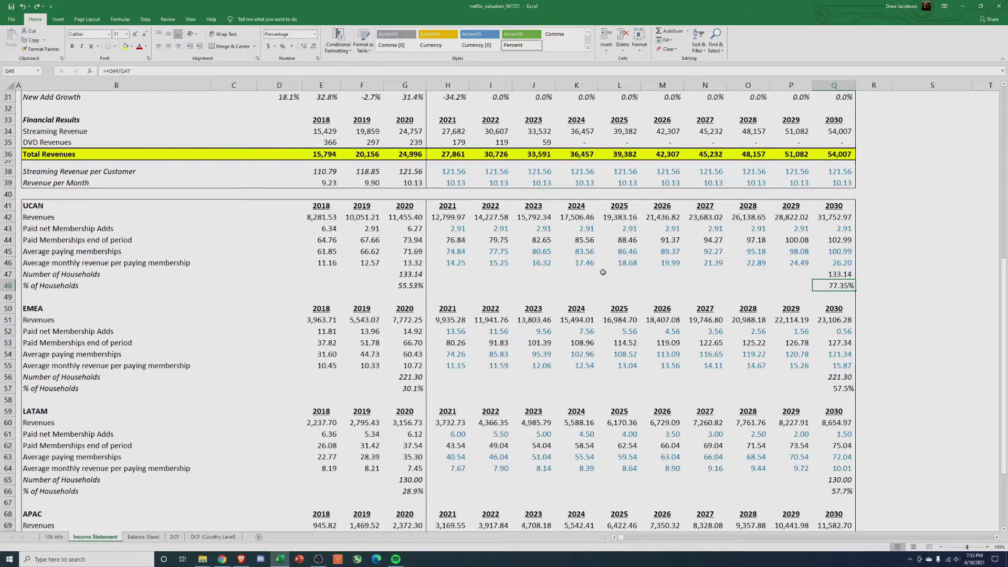
left_click_drag(437, 284, 835, 286)
left_click(447, 285)
left_click(406, 286)
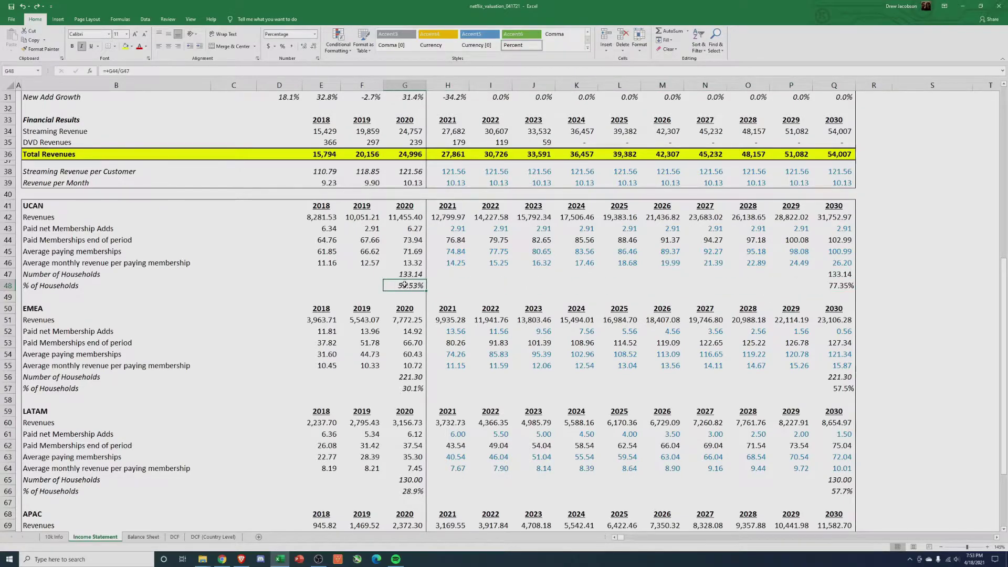
left_click(455, 263)
left_click(493, 264)
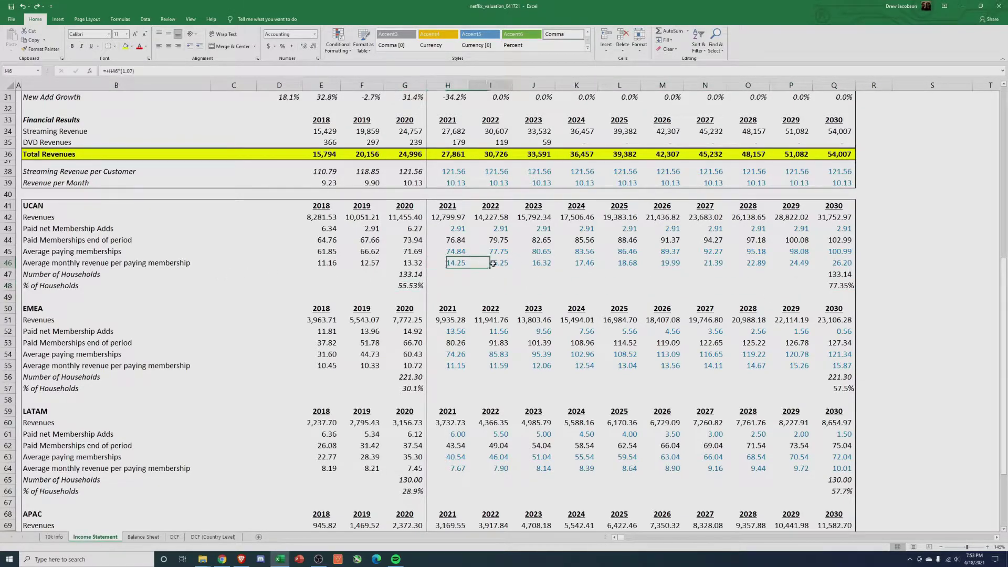
left_click_drag(493, 264, 817, 262)
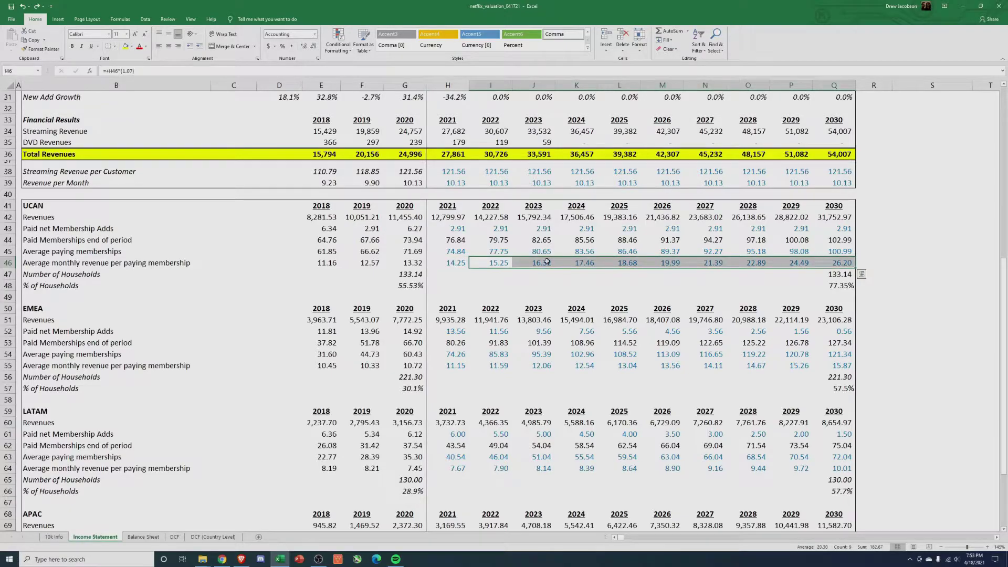
left_click(463, 264)
left_click_drag(461, 263, 817, 263)
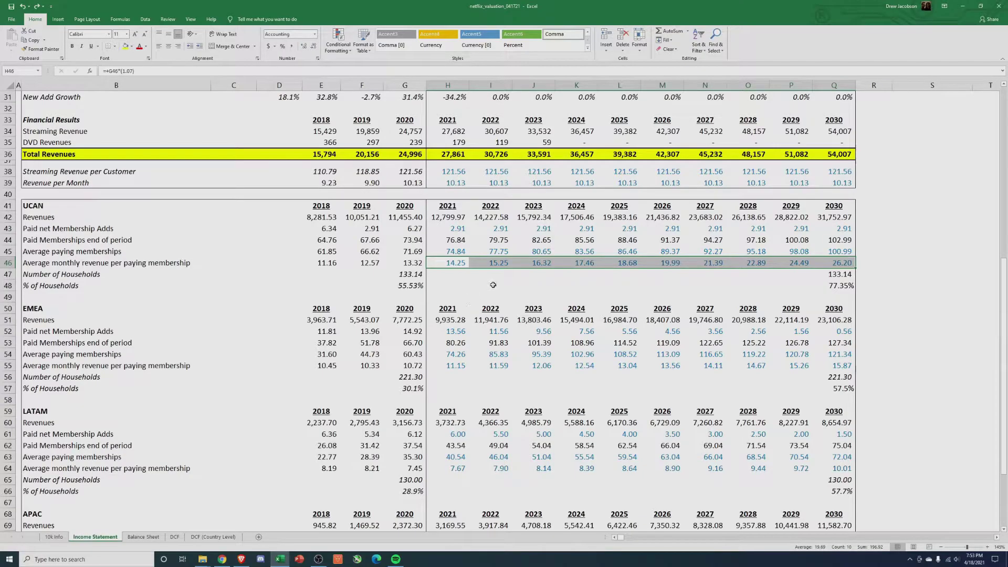
left_click(319, 263)
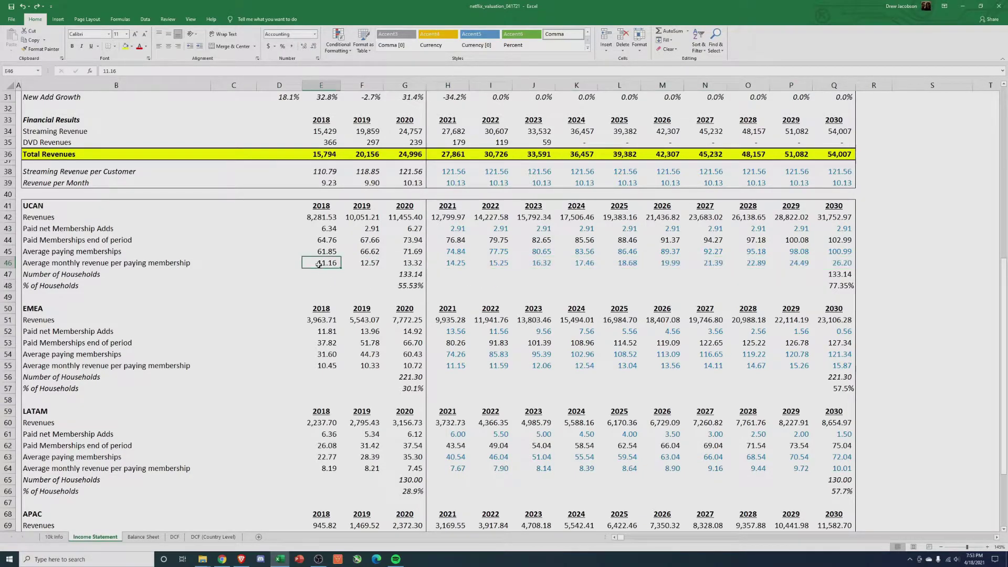
left_click(412, 260)
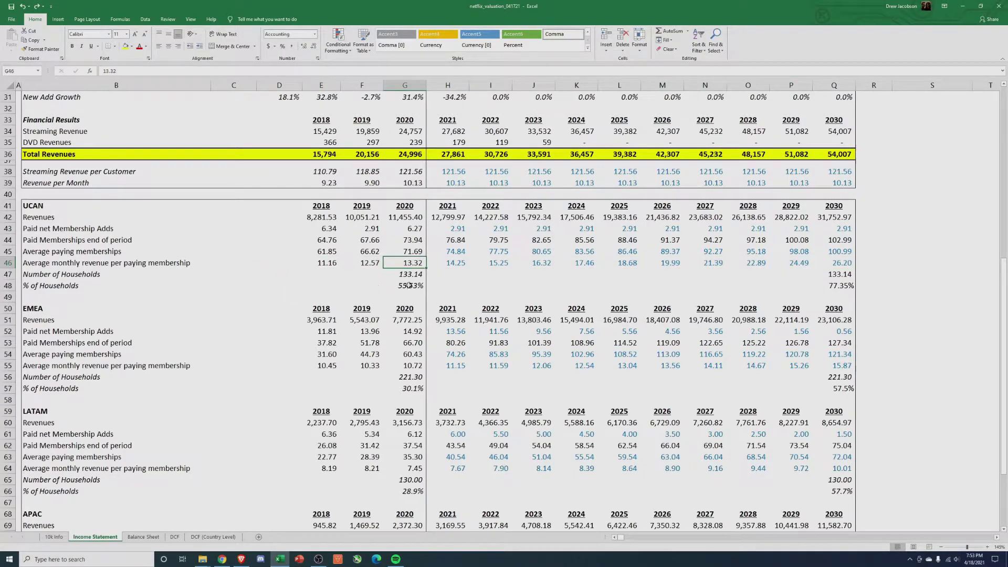
left_click(491, 264)
key("ctrl+shift+Right")
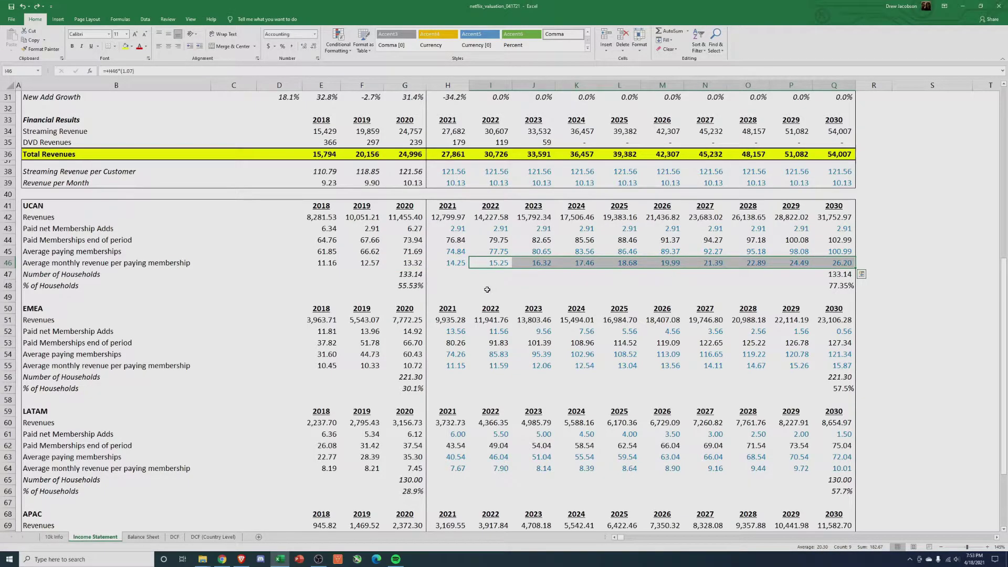
scroll(483, 287, "down", 3)
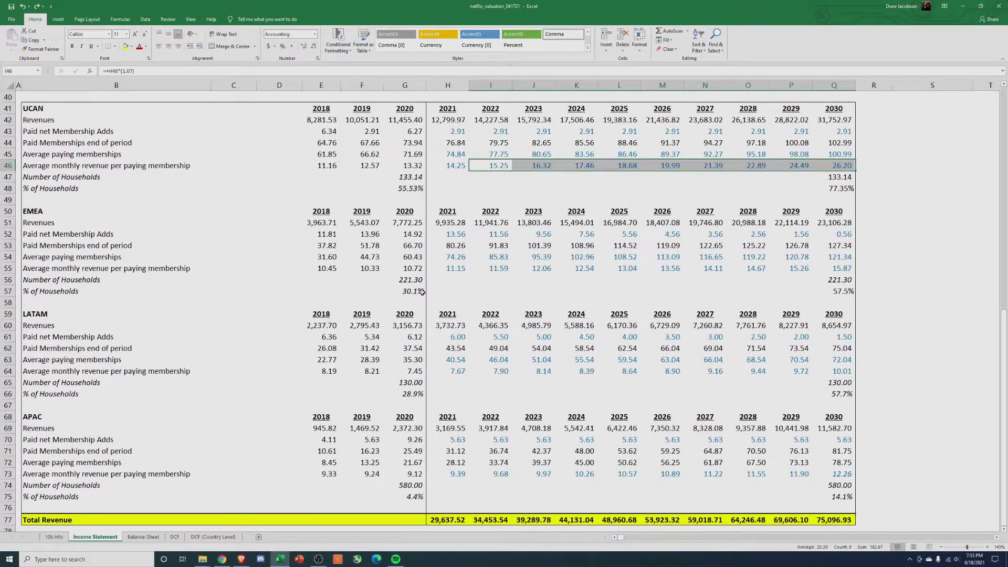
left_click(415, 292)
left_click(838, 293)
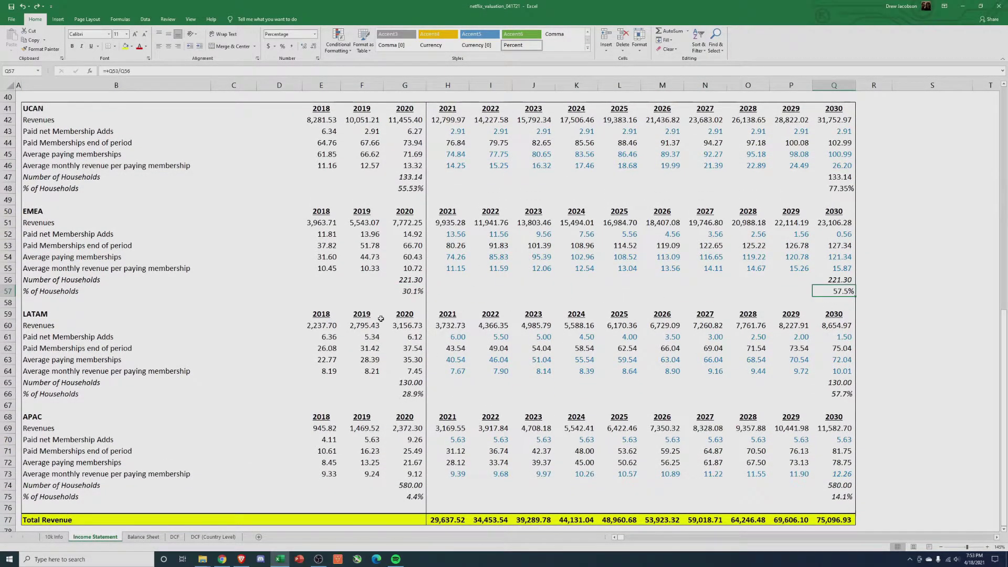
left_click_drag(451, 268, 842, 268)
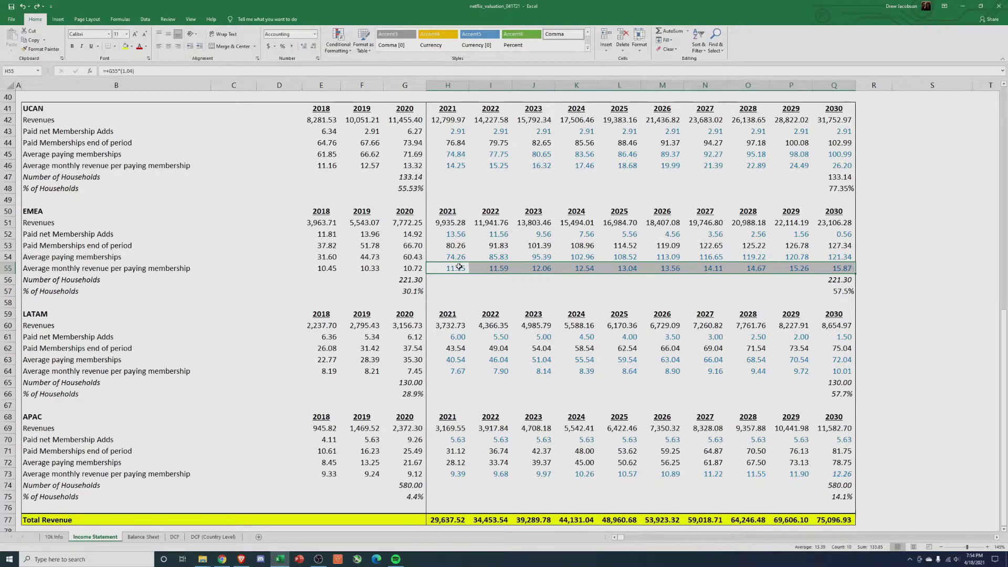
left_click(556, 269)
key("Right")
key("Right")
key("Right")
key("Right")
key("Right")
key("Right")
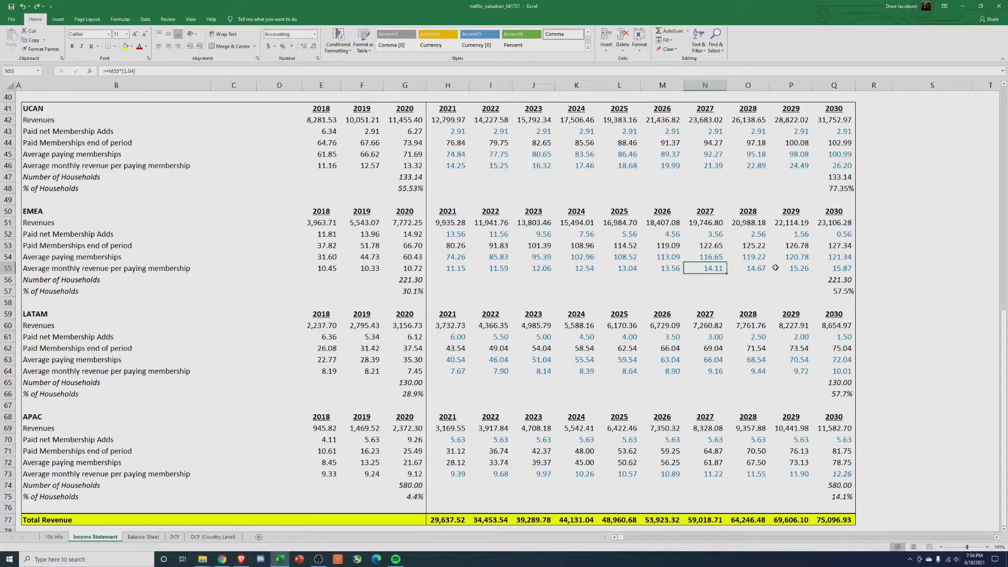
left_click(462, 167)
scroll(318, 263, "down", 2)
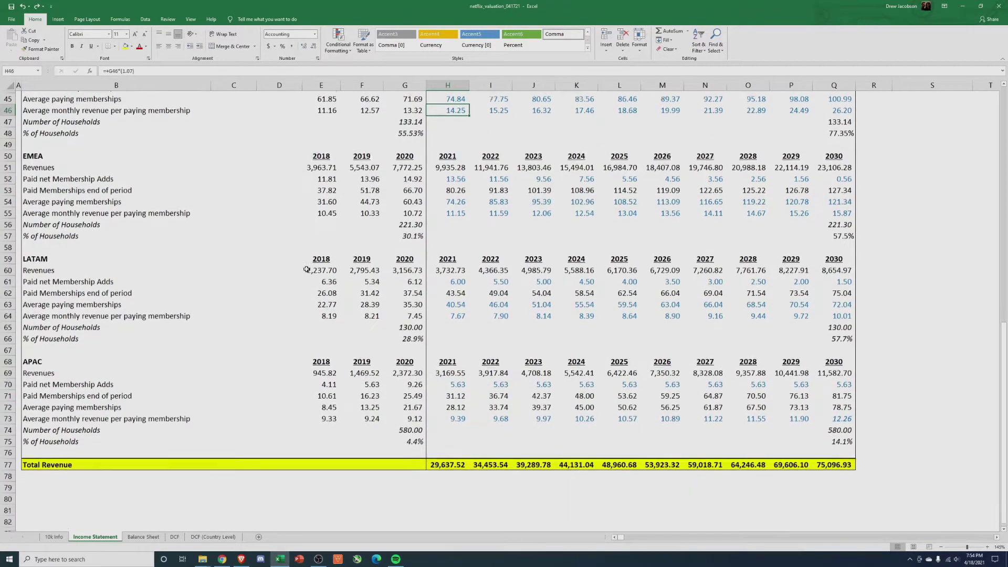
left_click(414, 326)
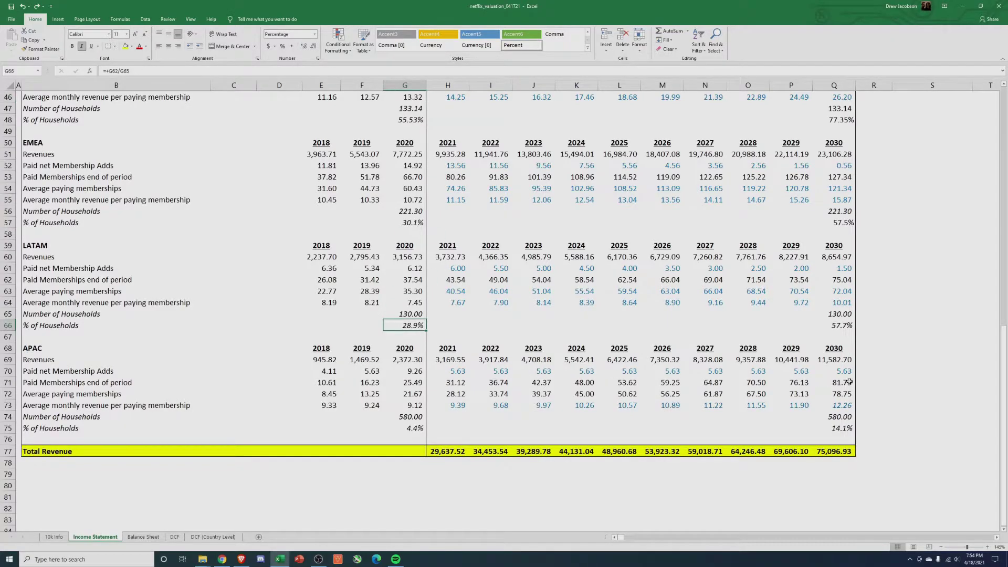
left_click(843, 325)
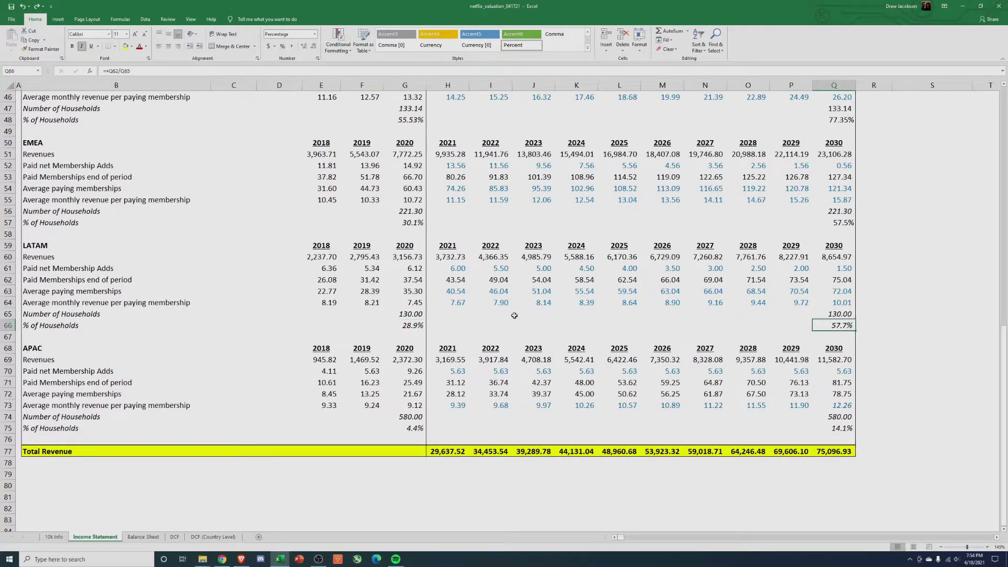
left_click(420, 325)
left_click(411, 222)
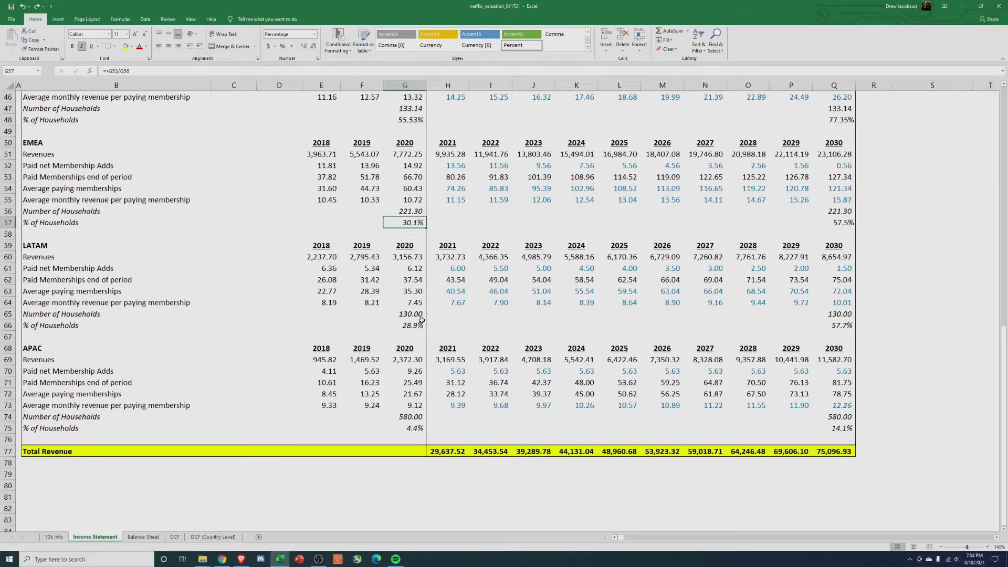
left_click(420, 325)
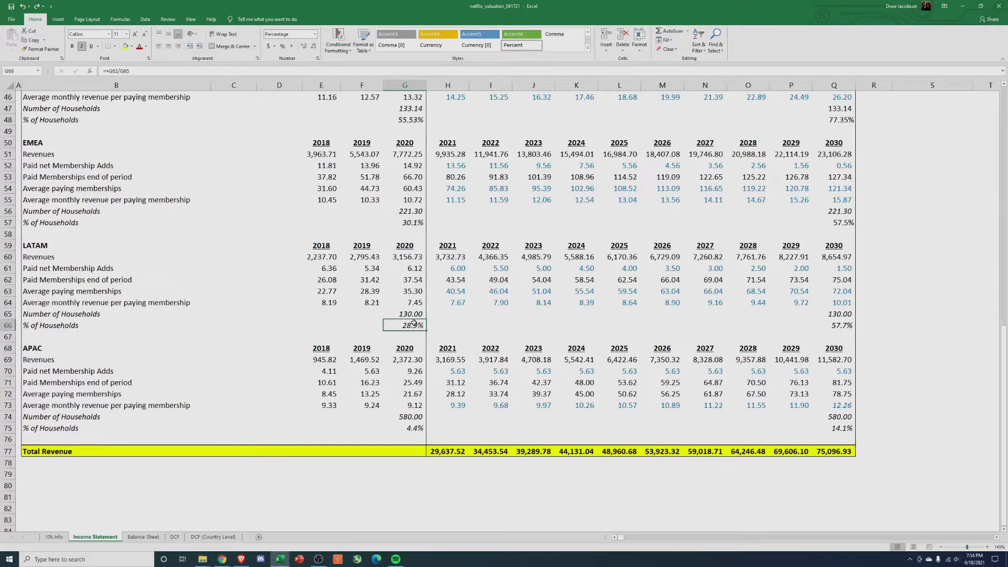
left_click(446, 303)
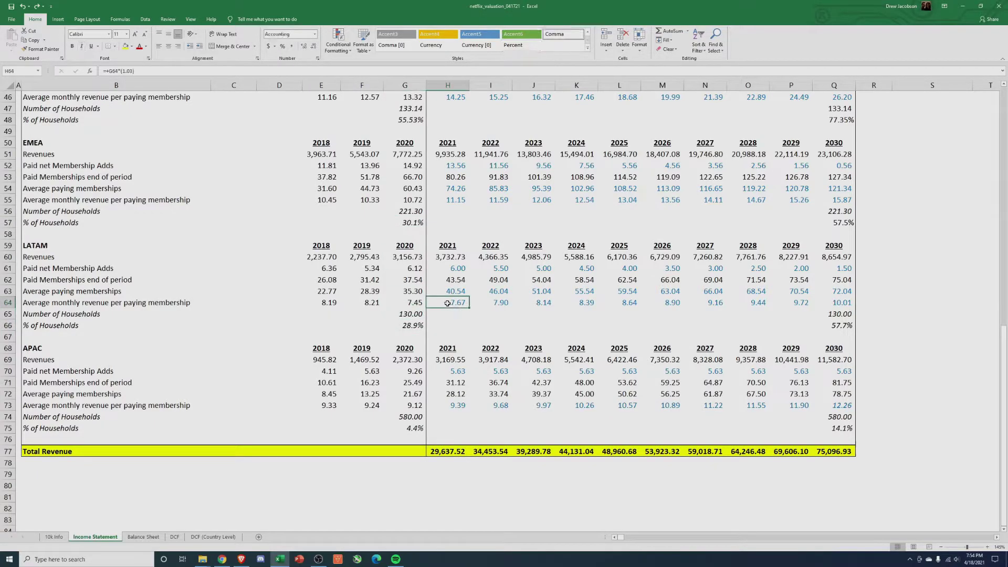
left_click(491, 303)
left_click(577, 303)
left_click(619, 303)
left_click(694, 307)
left_click(759, 303)
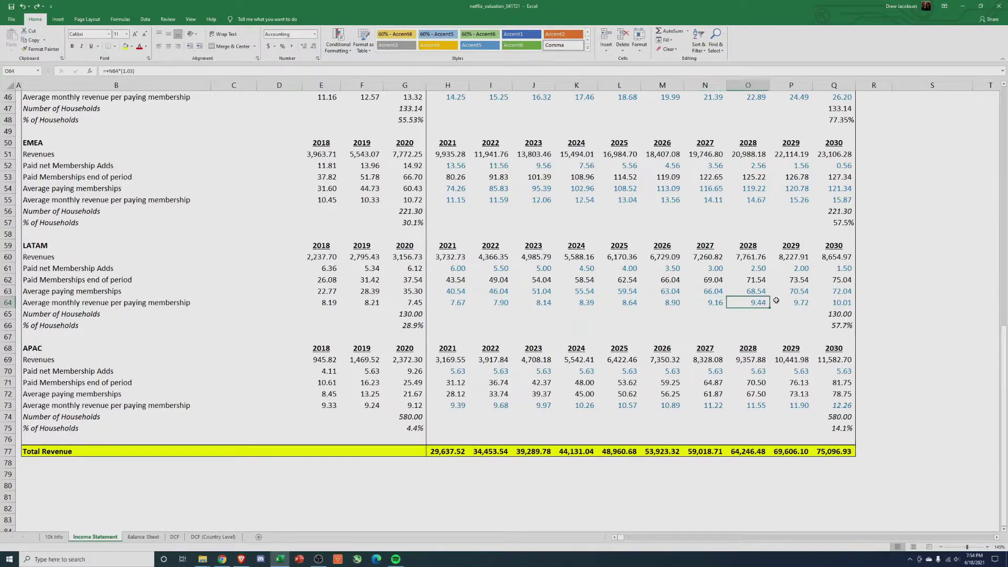
left_click(821, 303)
left_click_drag(819, 304, 449, 304)
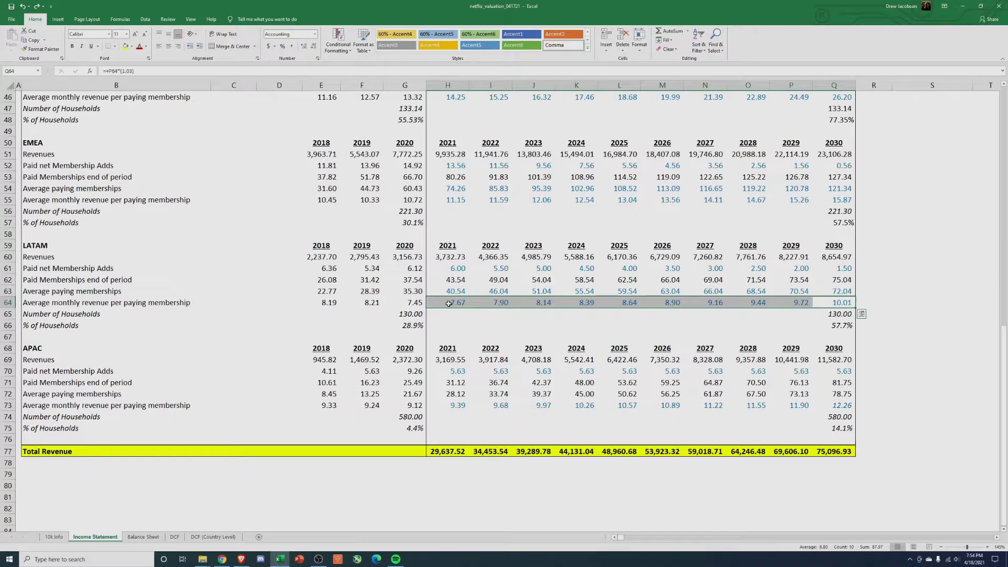
left_click(455, 326)
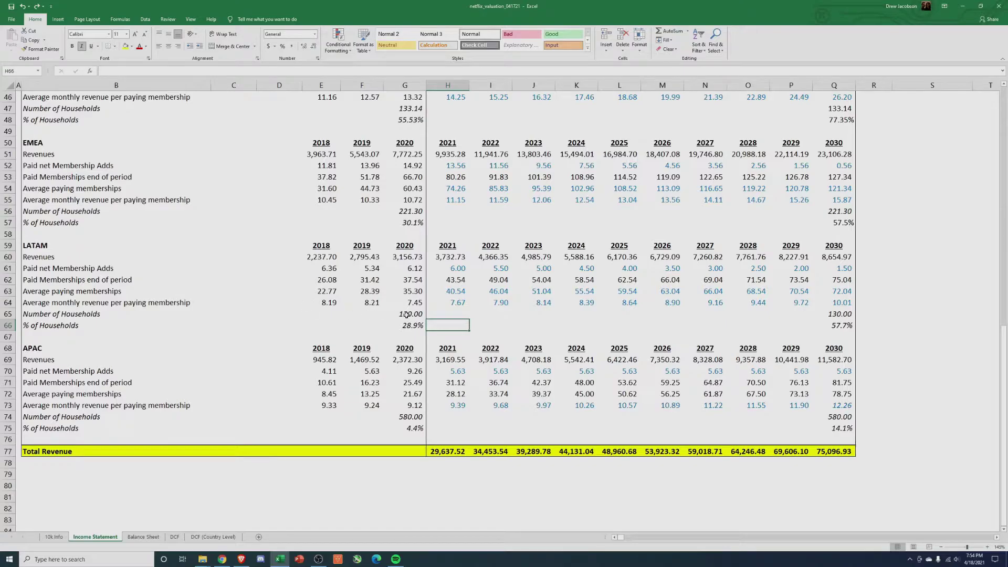
left_click_drag(326, 303, 833, 307)
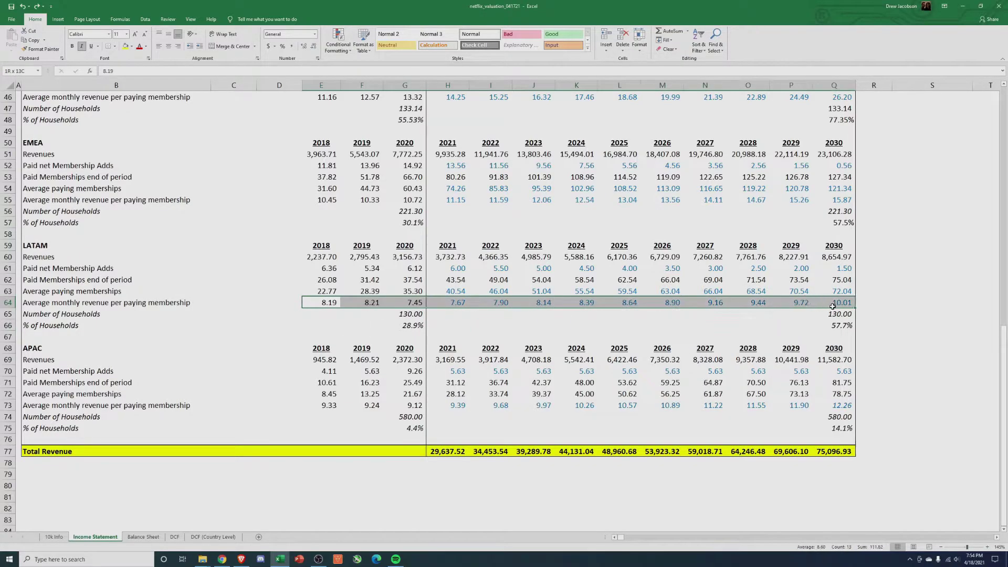
left_click(790, 314)
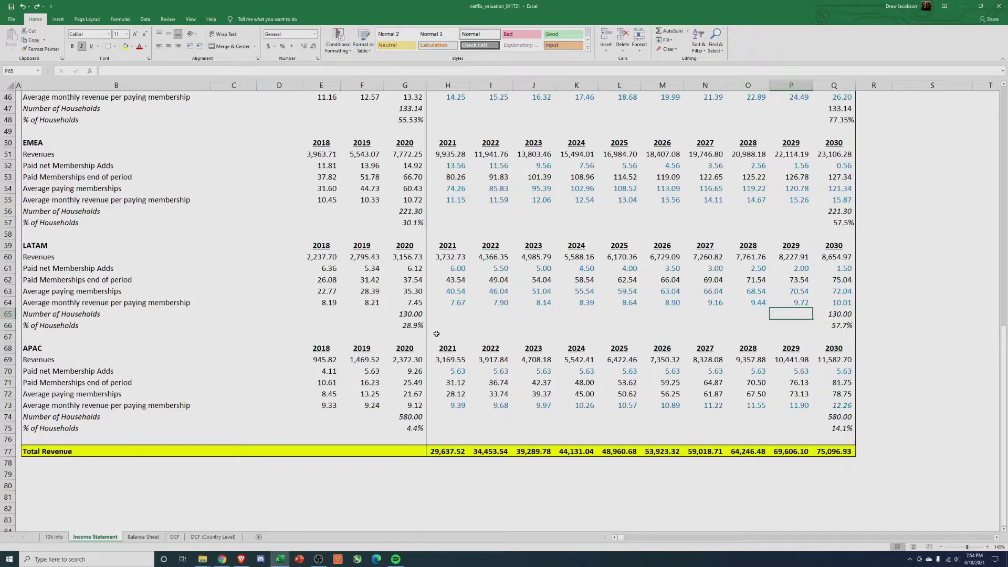
scroll(438, 331, "down", 2)
left_click(409, 348)
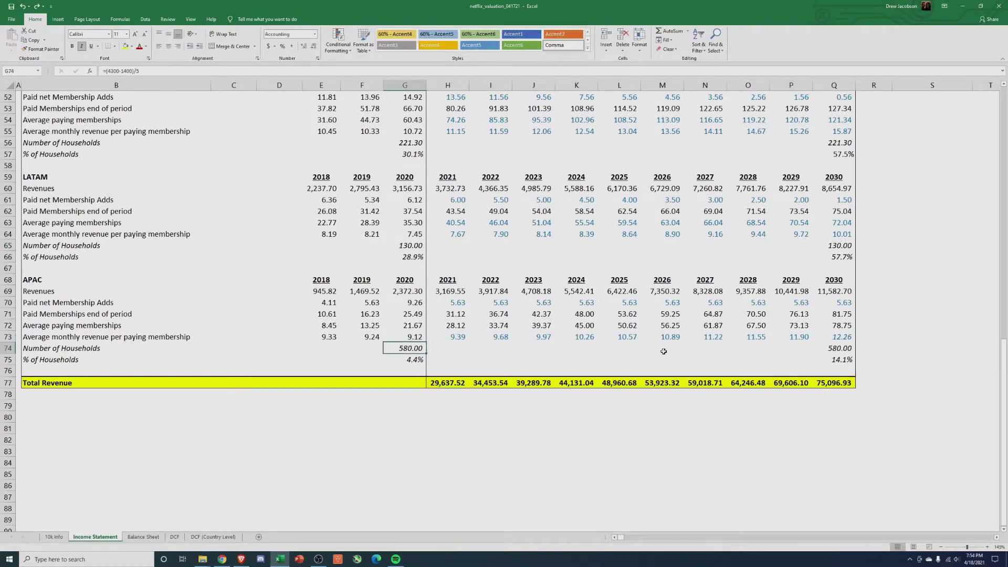
left_click(837, 349)
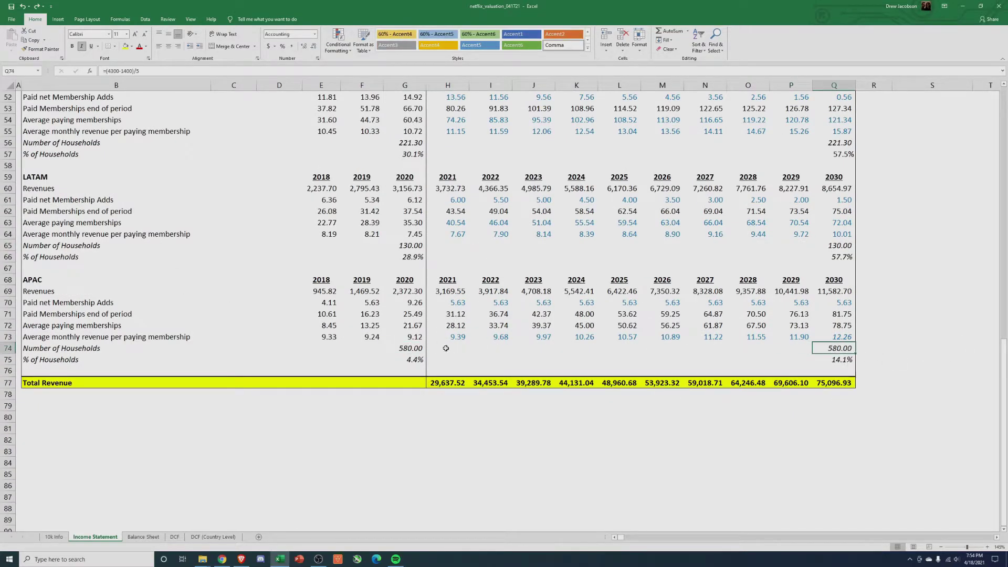
left_click(412, 349)
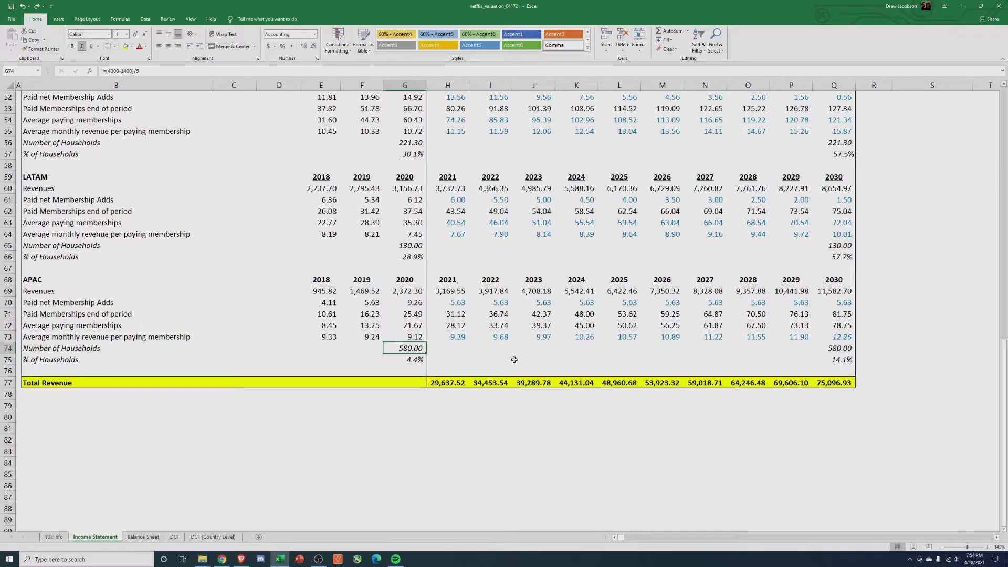
left_click(836, 348)
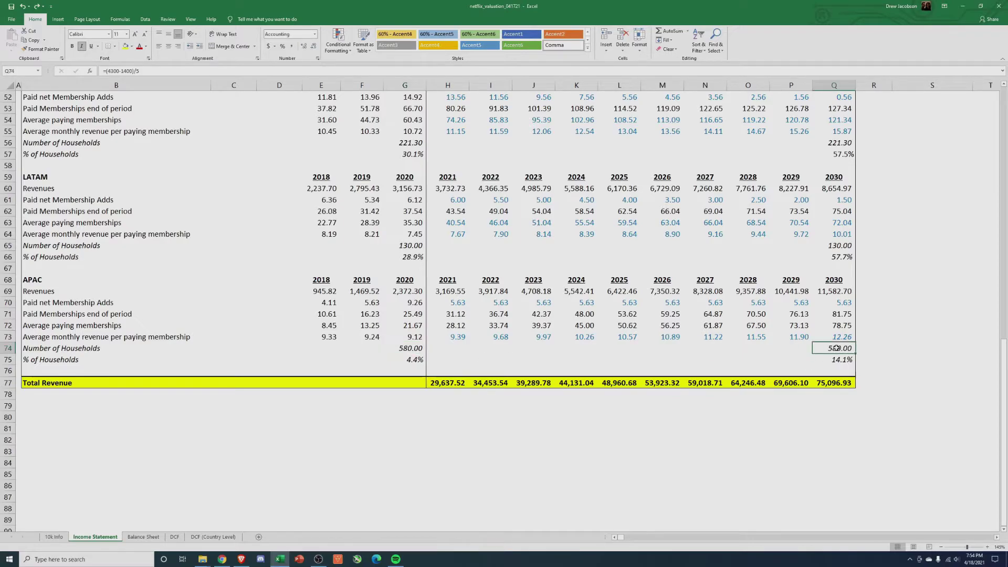
left_click(415, 359)
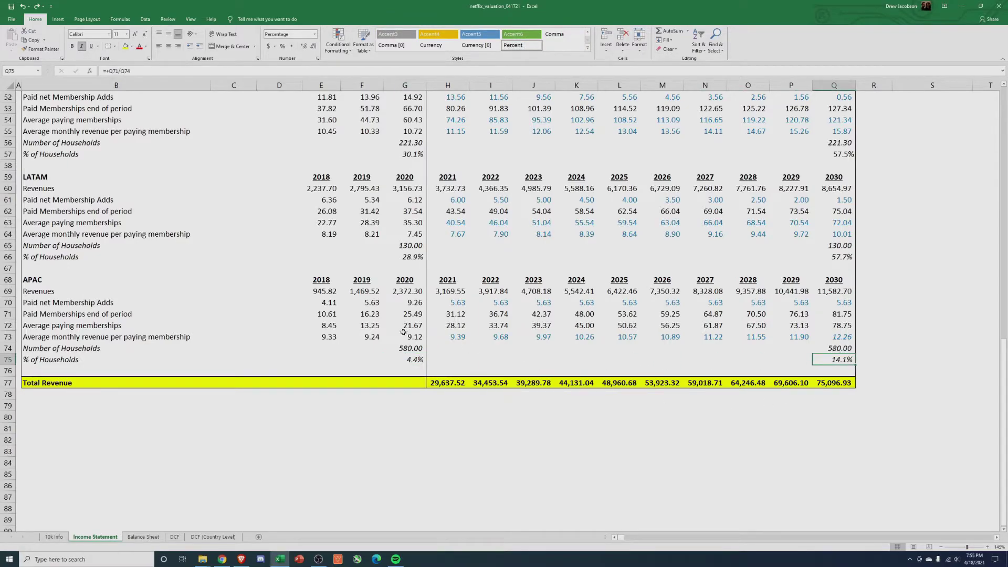
left_click(457, 337)
left_click_drag(466, 339, 840, 338)
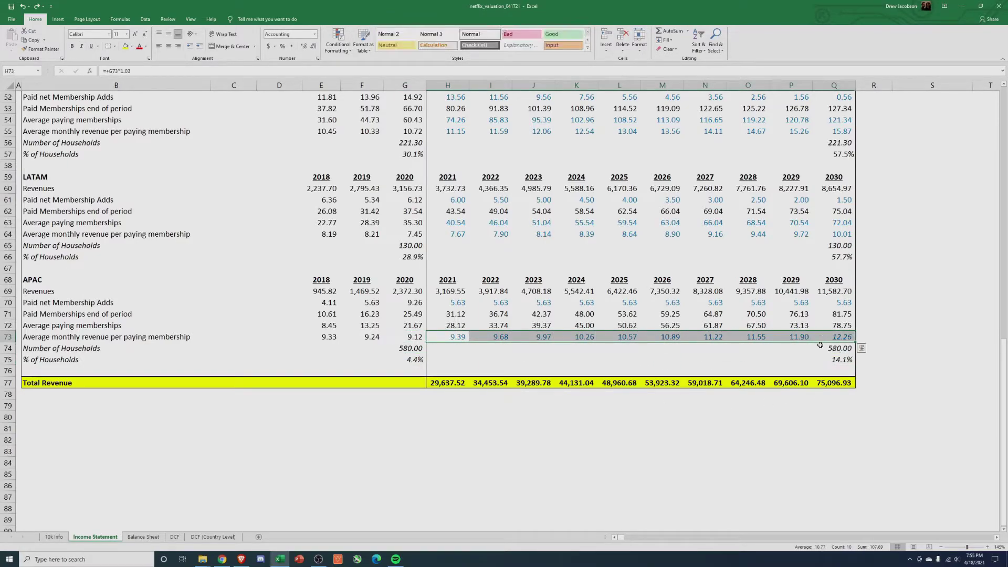
left_click(792, 348)
left_click(847, 385)
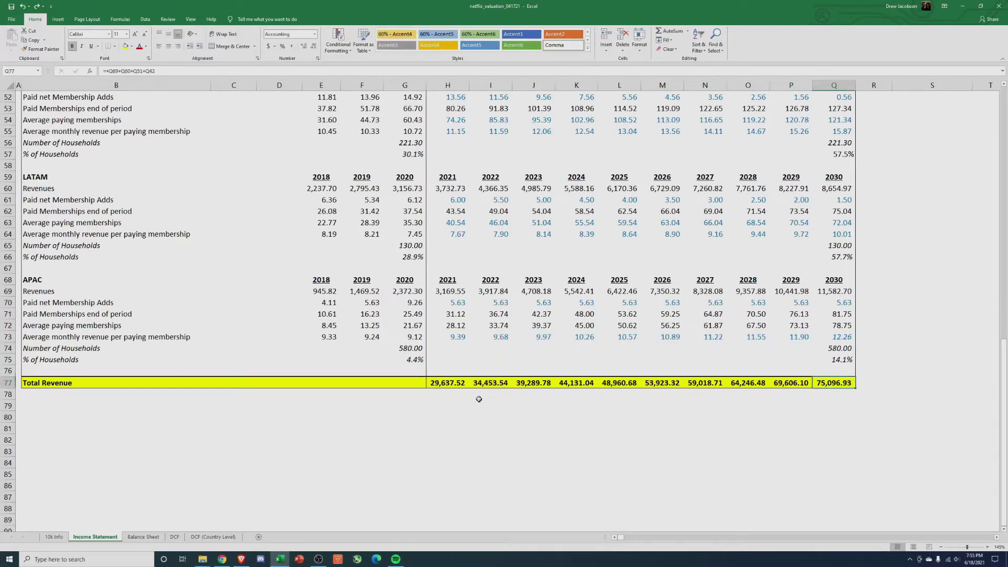
left_click(454, 384)
left_click(848, 387)
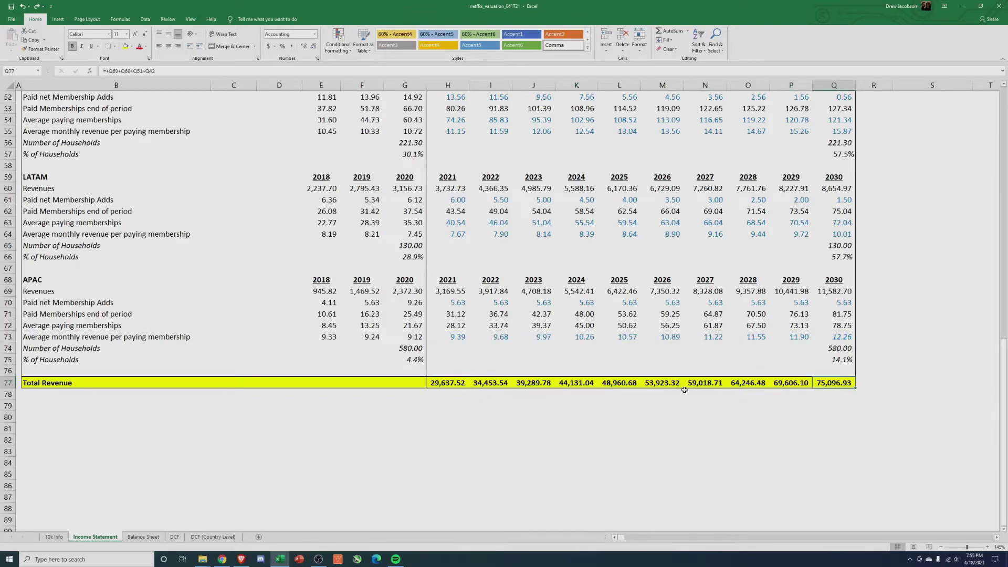
left_click(420, 382)
left_click(848, 388)
scroll(573, 431, "up", 4)
scroll(574, 431, "up", 6)
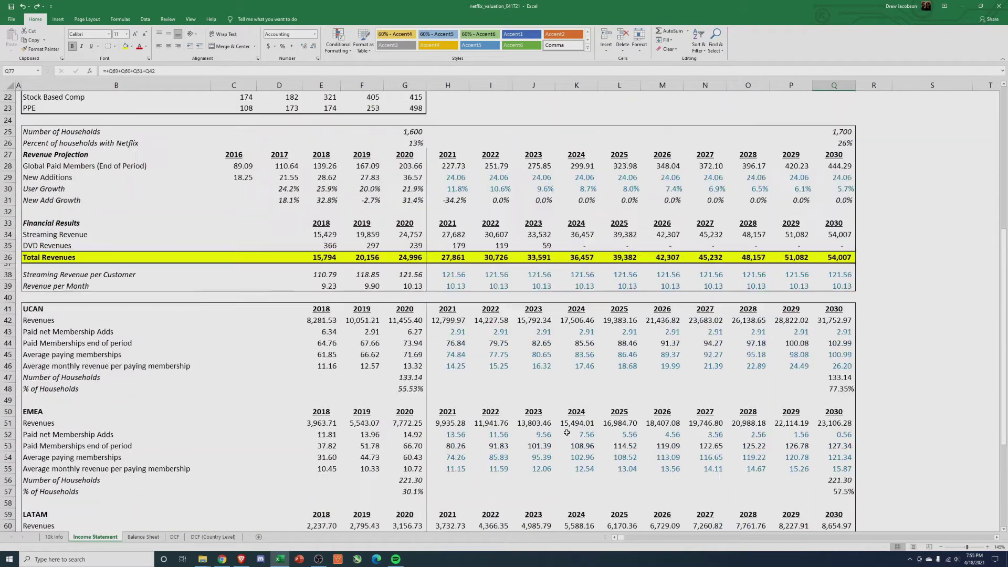
left_click(408, 258)
left_click(837, 257)
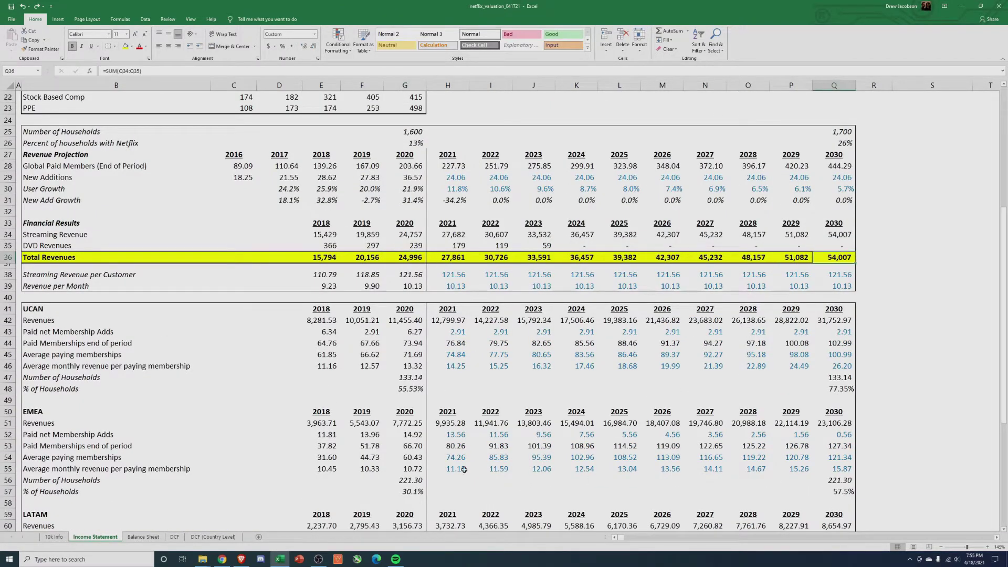
left_click(213, 537)
left_click(808, 379)
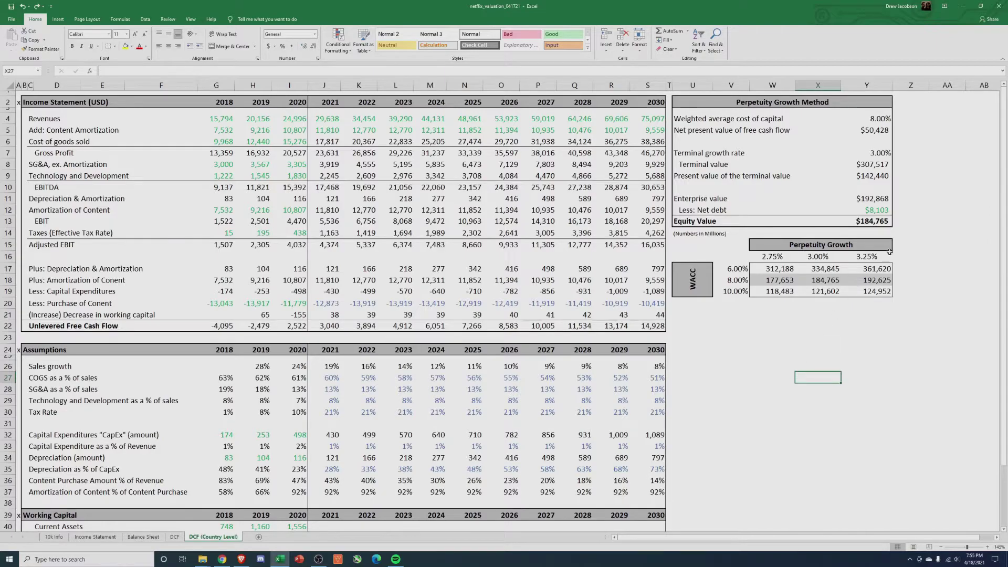
left_click(882, 223)
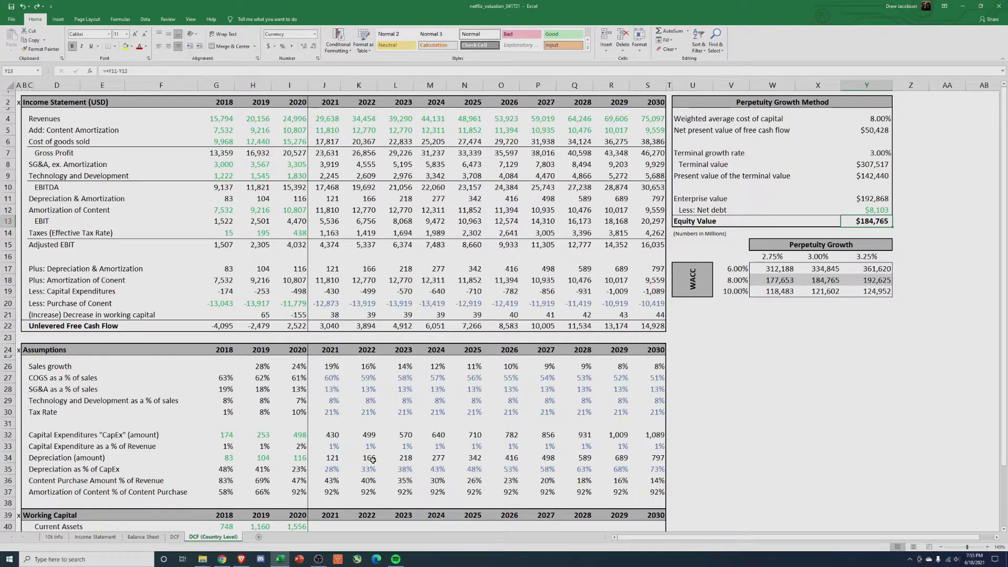
left_click(95, 537)
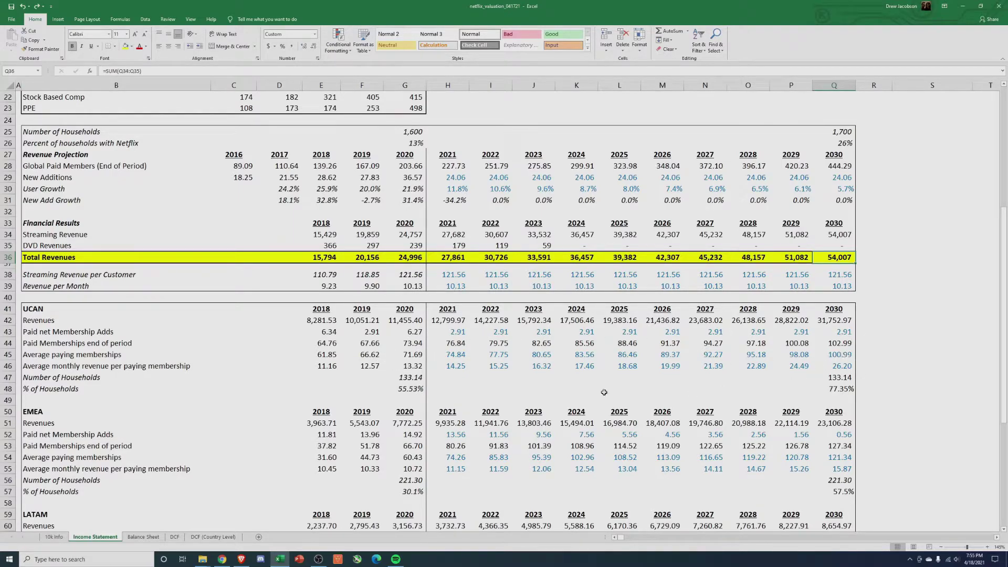
Grow Revenue per Month 3% yearly through 2030 using +G39*1.03, pasted across 2022–2030
left_click_drag(441, 287, 835, 286)
left_click(453, 288)
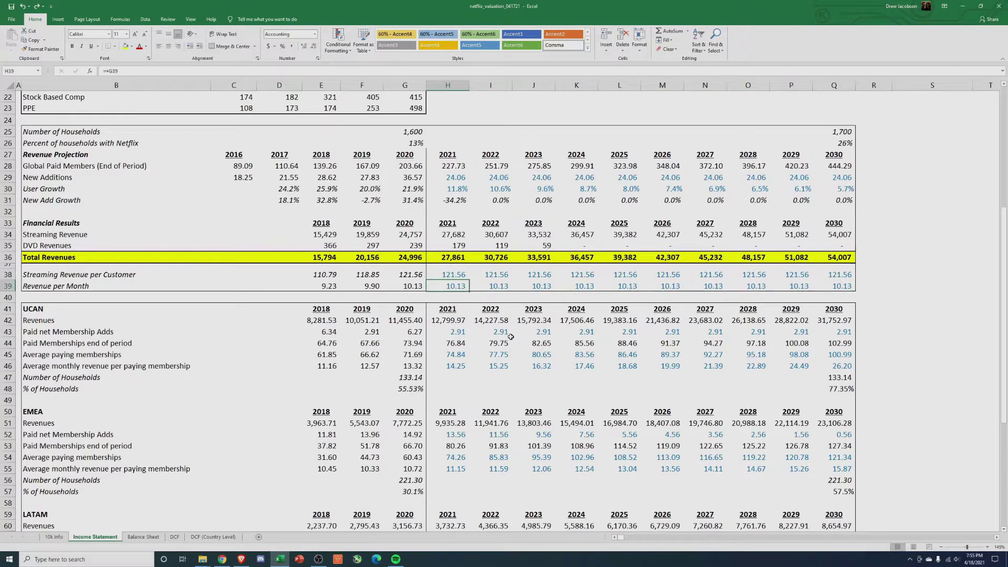
type("+G39*1.03")
key("ctrl+Return")
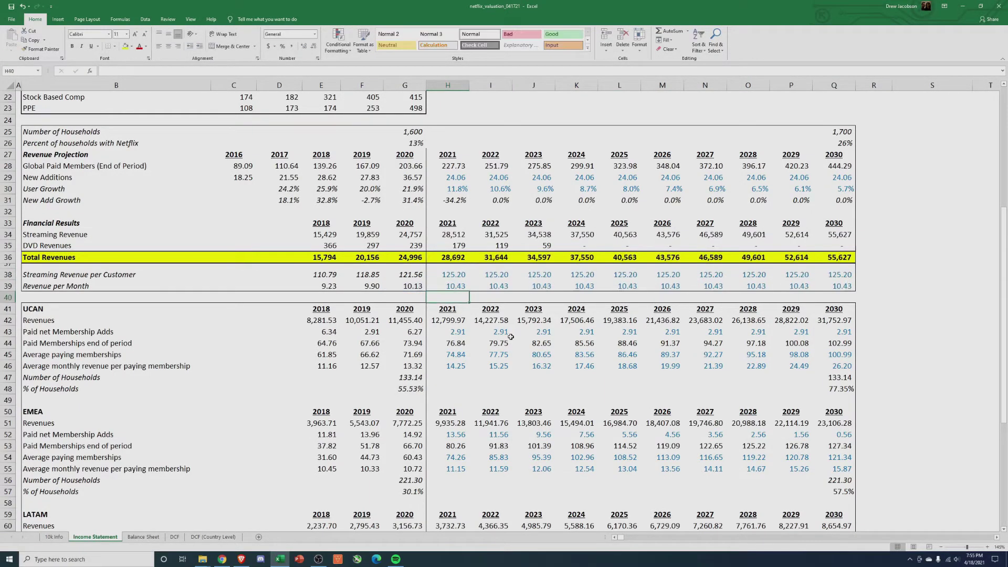
key("ctrl+c")
key("Right")
key("ctrl+shift+Right")
key("ctrl+alt+v")
key("Return")
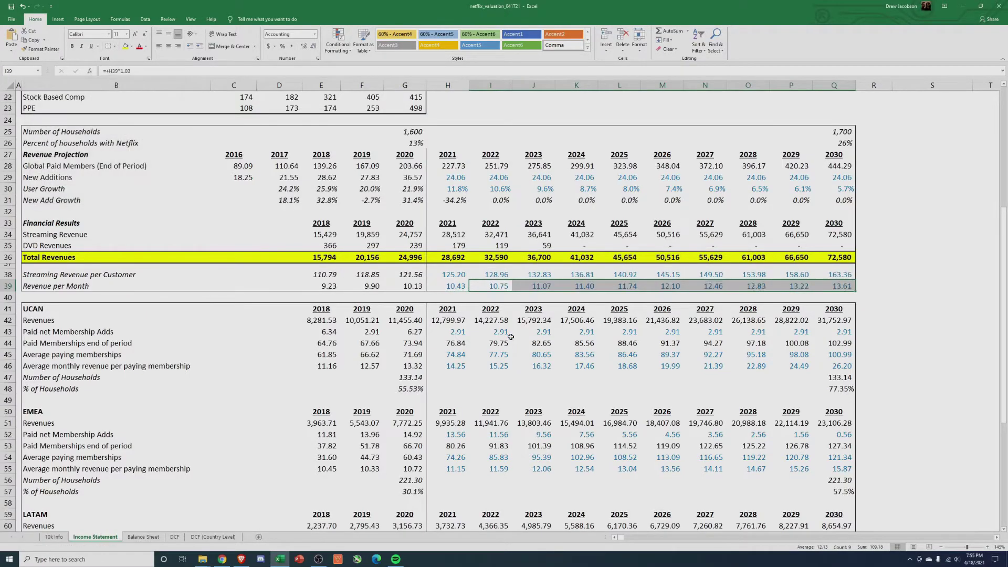
key("Return")
Check the updated 2030 Total Revenue and Total Revenues sum
left_click(823, 257)
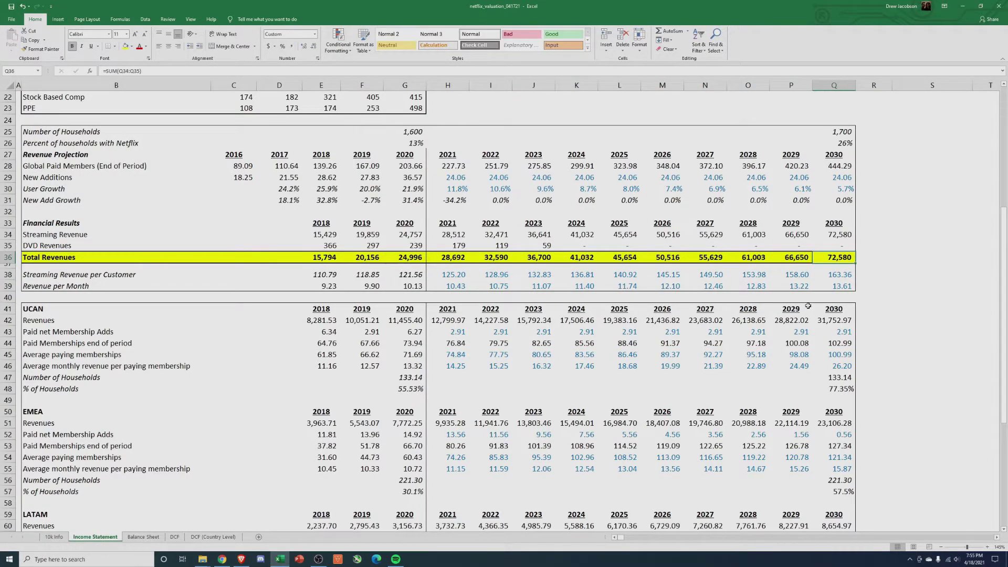
scroll(825, 336, "down", 9)
left_click(827, 417)
scroll(827, 417, "up", 6)
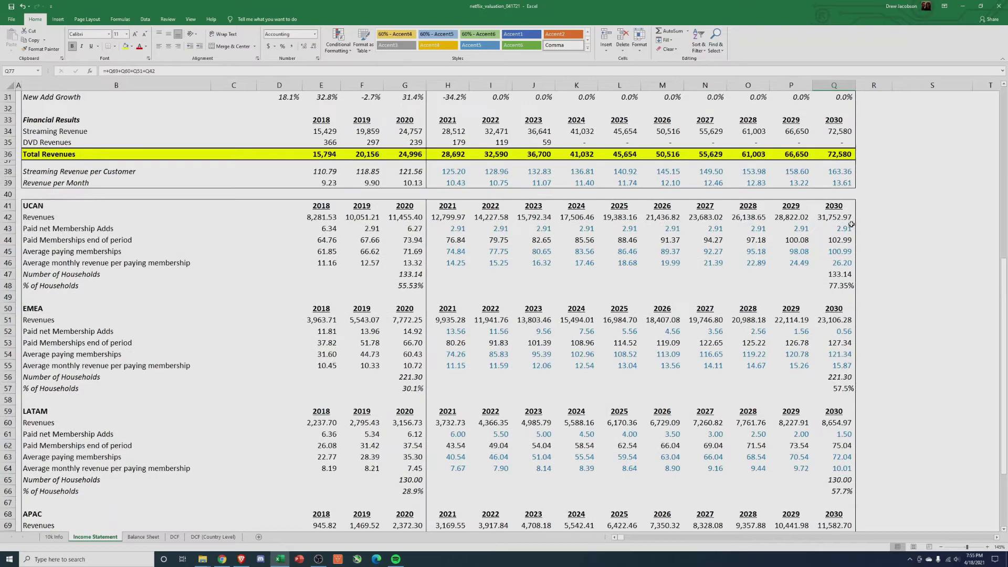
left_click(834, 154)
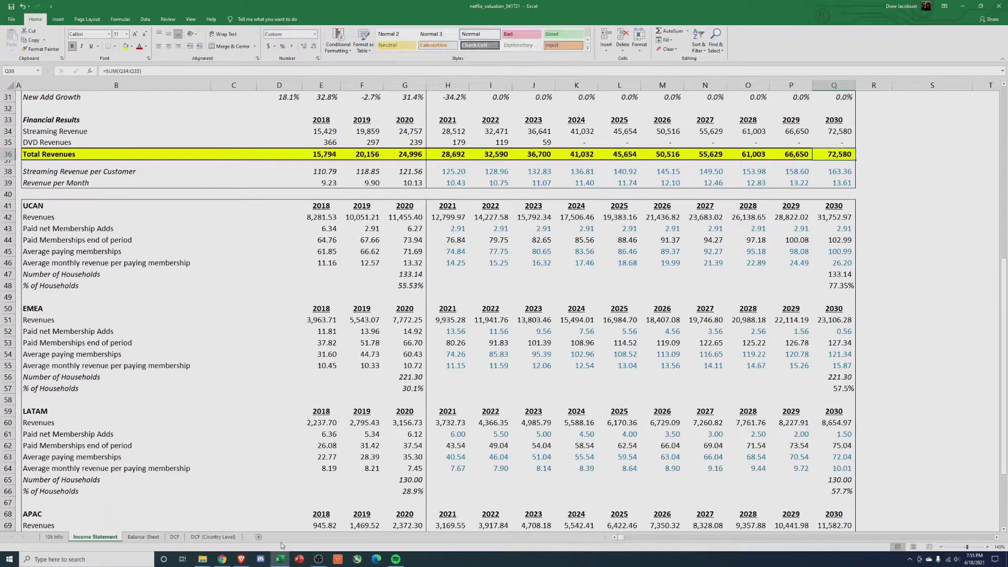
Check the DCF sheet's $168,737 equity value, then open DCF (Country Level)
left_click(174, 537)
left_click(875, 223)
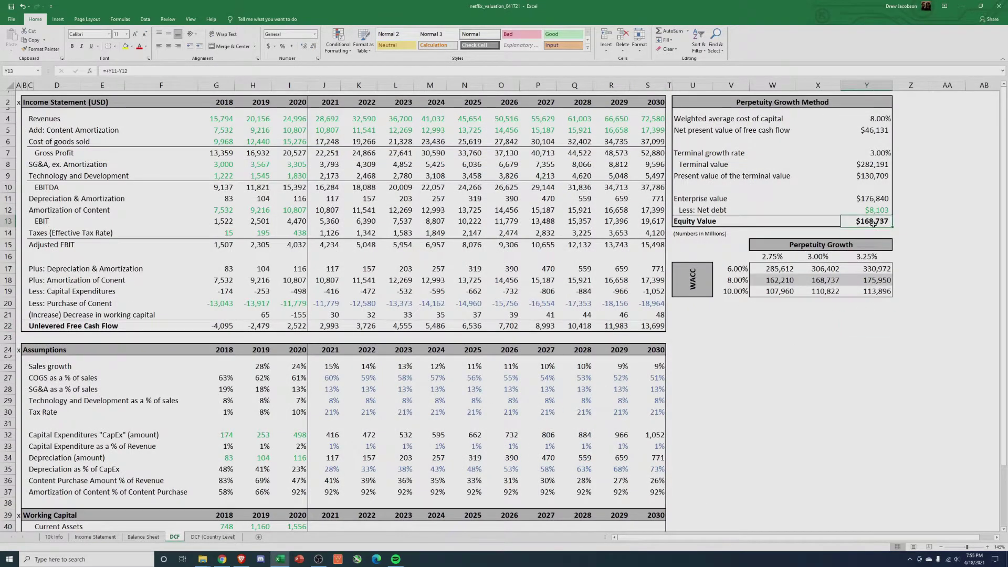
left_click(206, 537)
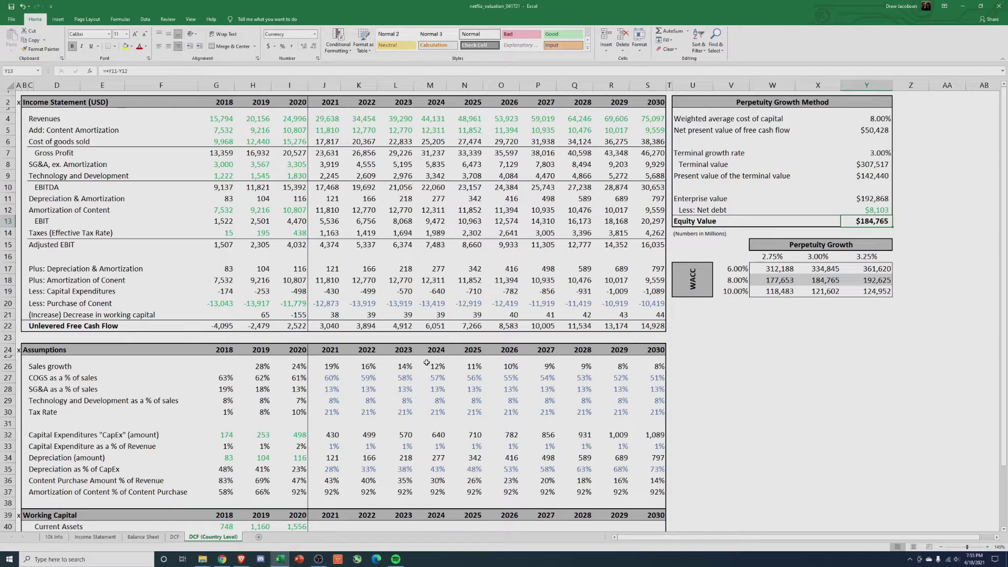
Set 2030 Purchase of Content to =R20+500
left_click_drag(333, 304, 651, 303)
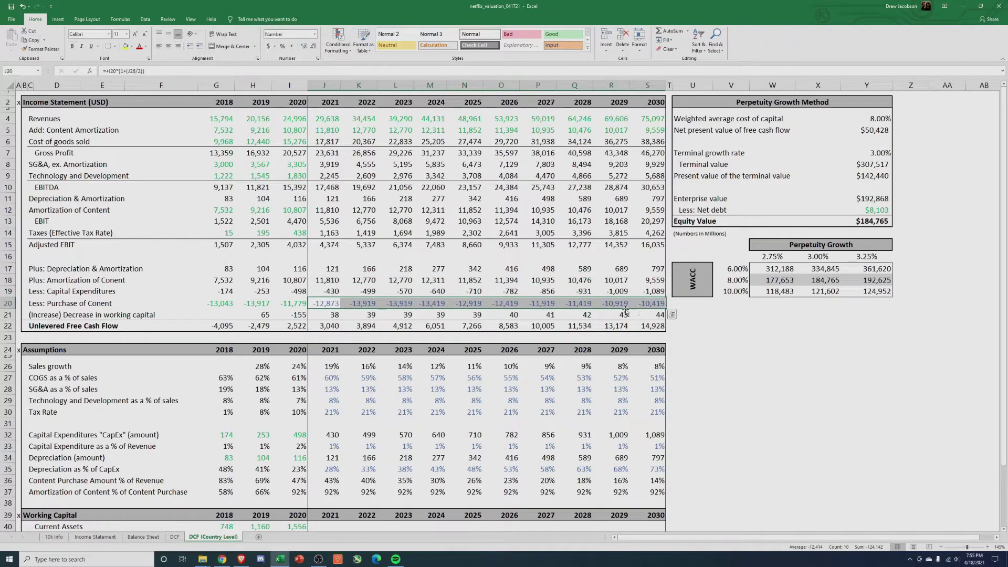
left_click(334, 304)
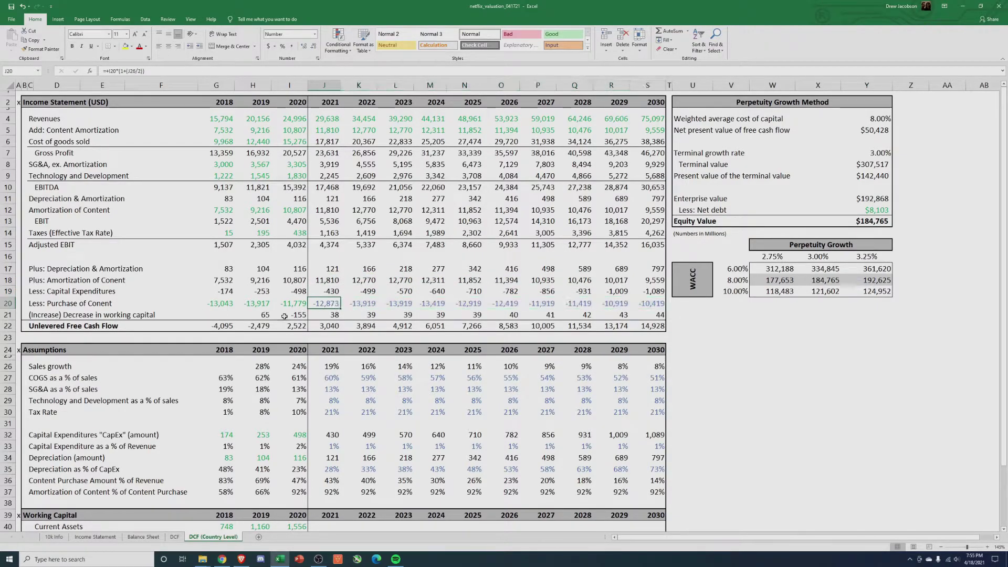
key("Down")
key("Down")
key("Down")
key("Down")
key("Down")
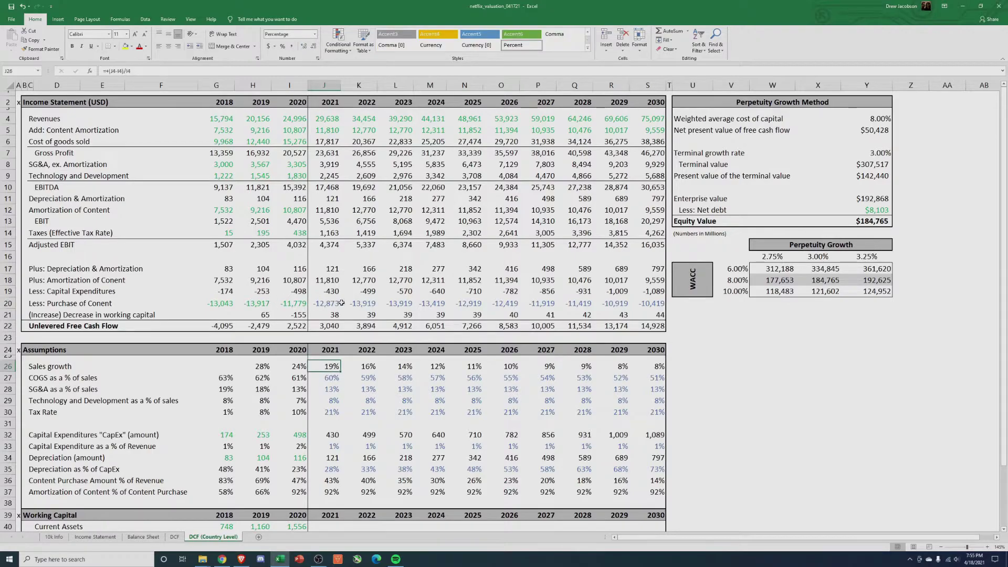
left_click(639, 303)
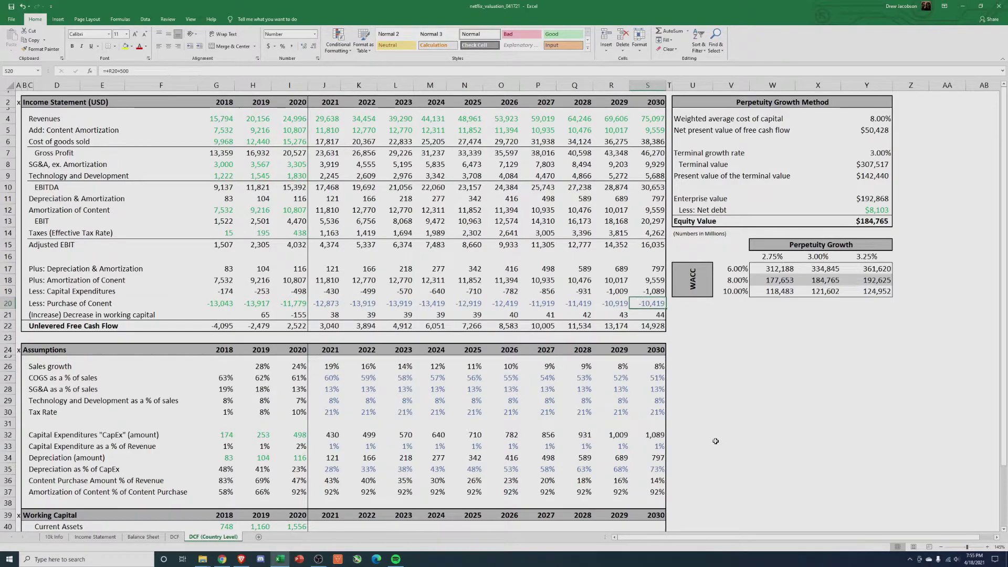
type("=R20+500")
key("Return")
Enter =+K20 for 2023, =+L20+500 for 2024 and =+M20+500 for 2025 content purchases
double_click(367, 304)
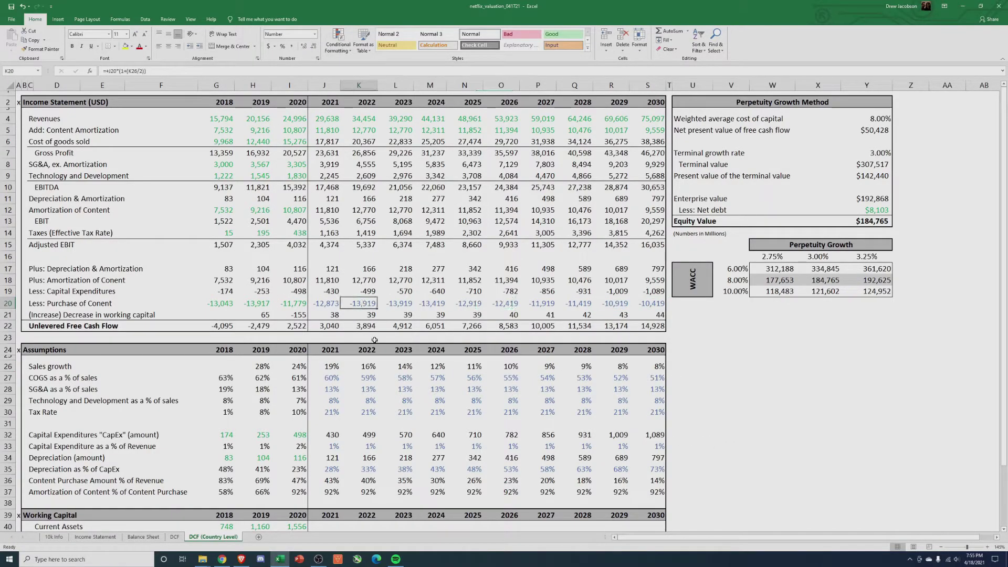
key("Tab")
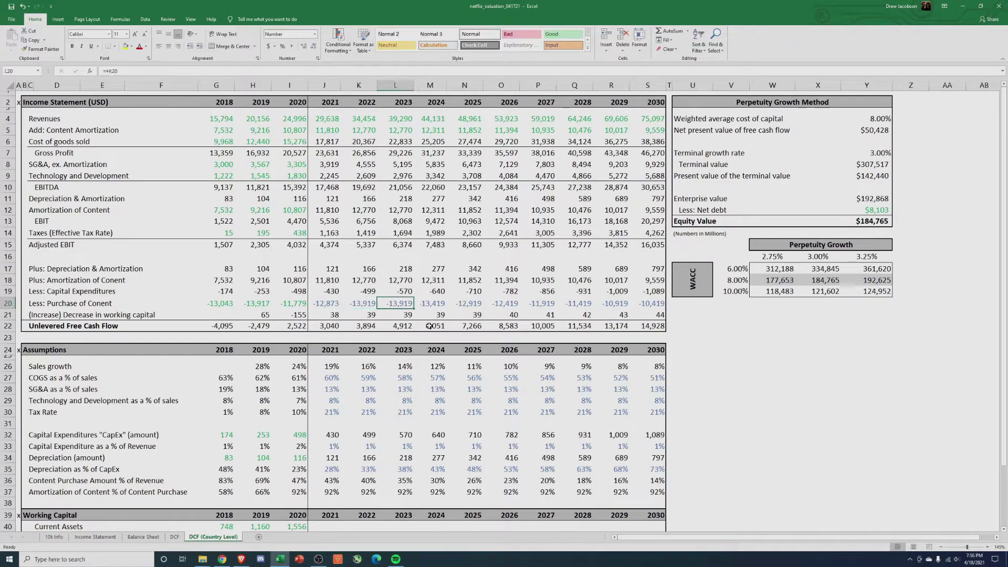
type("=+K20")
key("Tab")
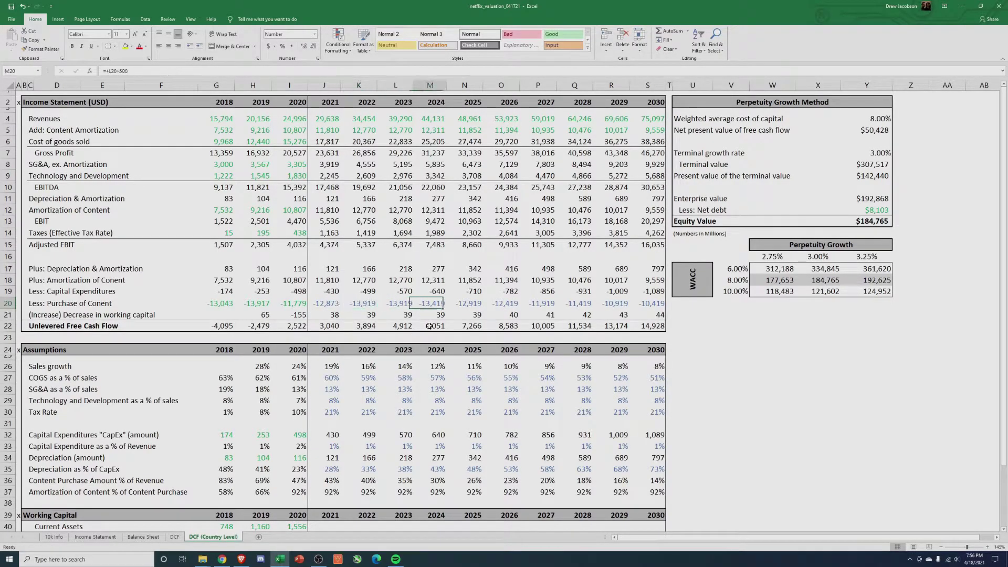
type("=+L20+500")
key("Tab")
type("=+M20+500")
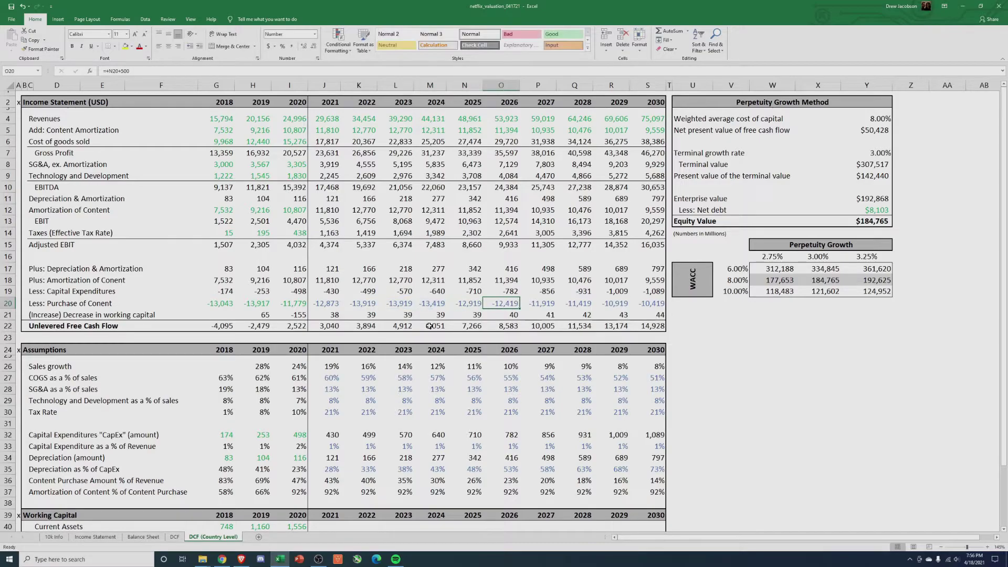
key("Tab")
key("shift+Tab")
key("Left")
key("Left")
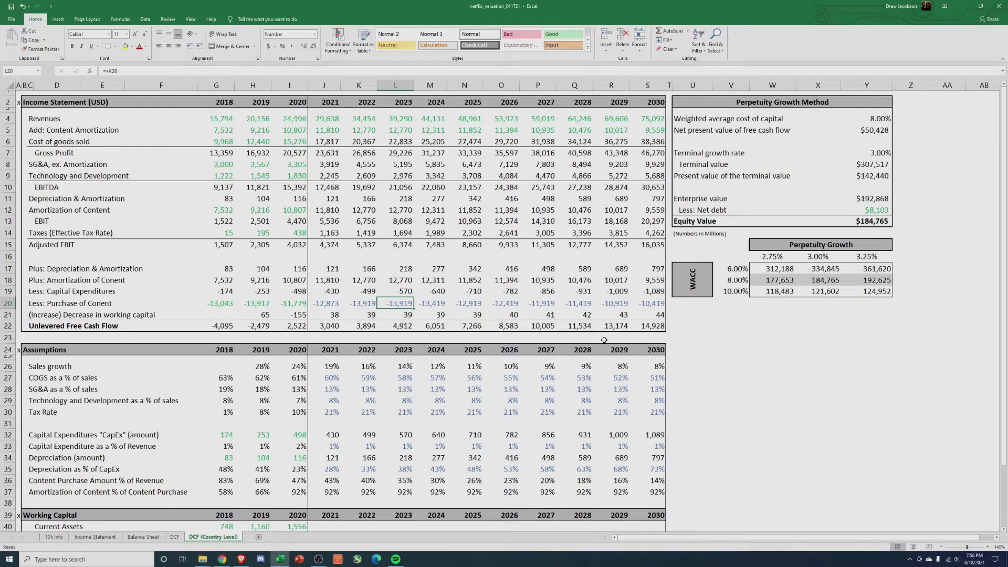
Select the 2021–2030 Purchase of Content values to review the yearly cuts
left_click_drag(325, 304, 635, 306)
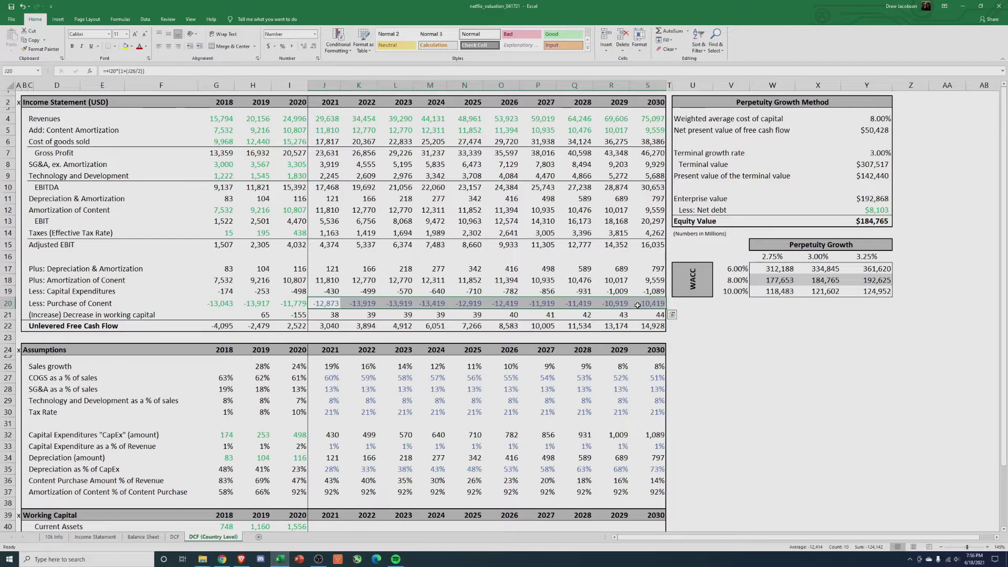
left_click(817, 349)
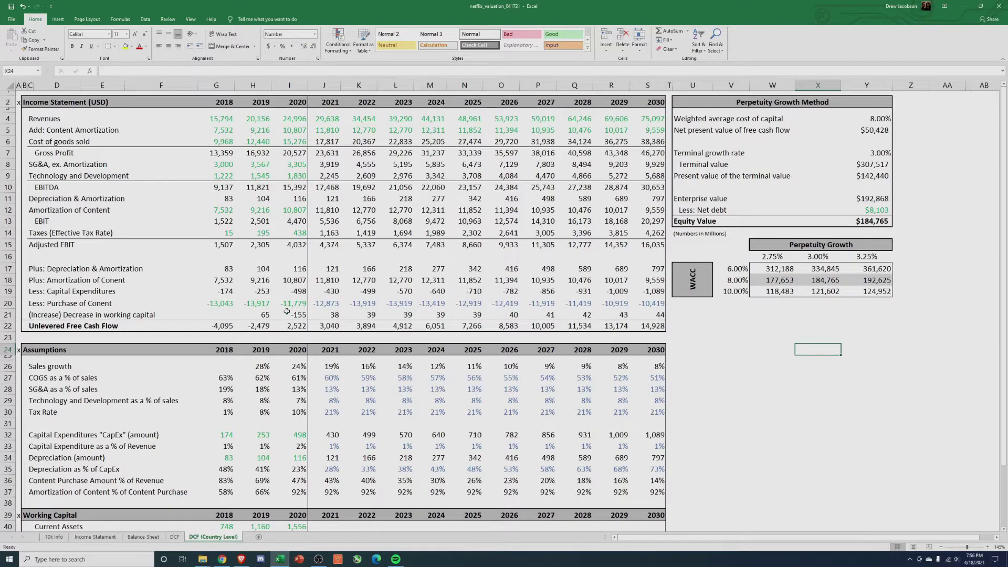
left_click_drag(318, 306, 651, 304)
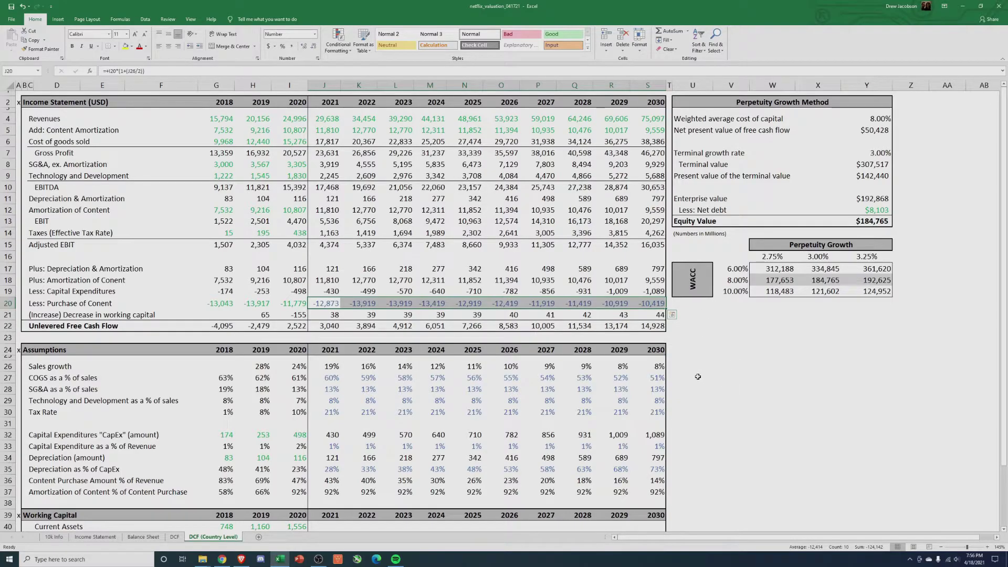
Inspect the sensitivity table's 6% WACC results, including the 3.25% growth case
left_click_drag(324, 304, 647, 304)
left_click(787, 407)
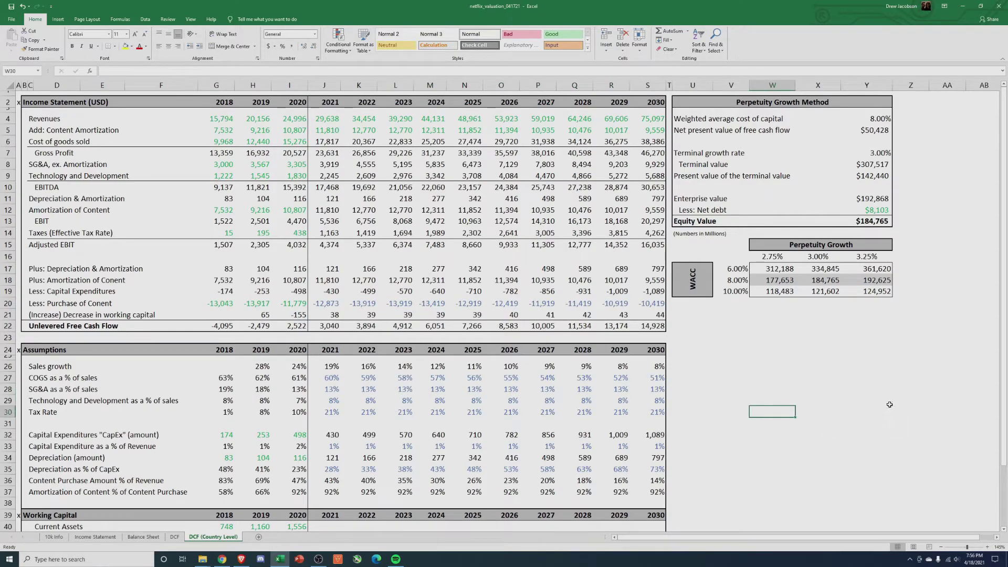
left_click_drag(735, 268, 871, 291)
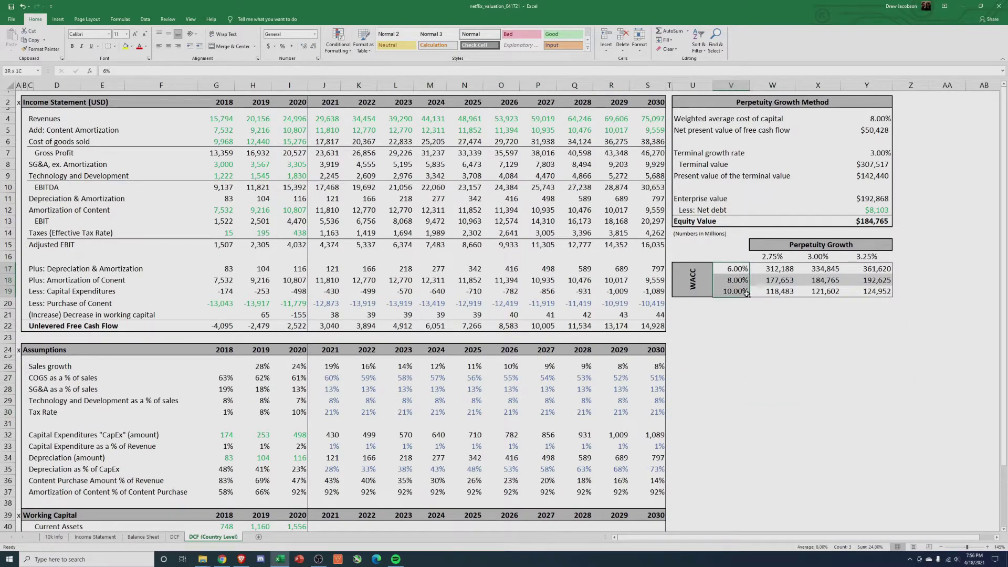
left_click(779, 294)
left_click(869, 268)
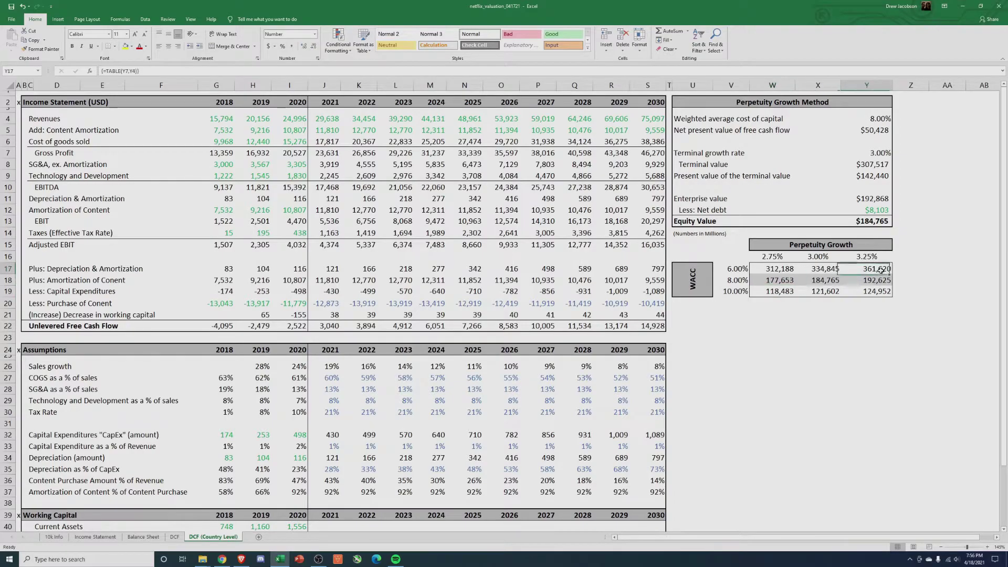
left_click(735, 268)
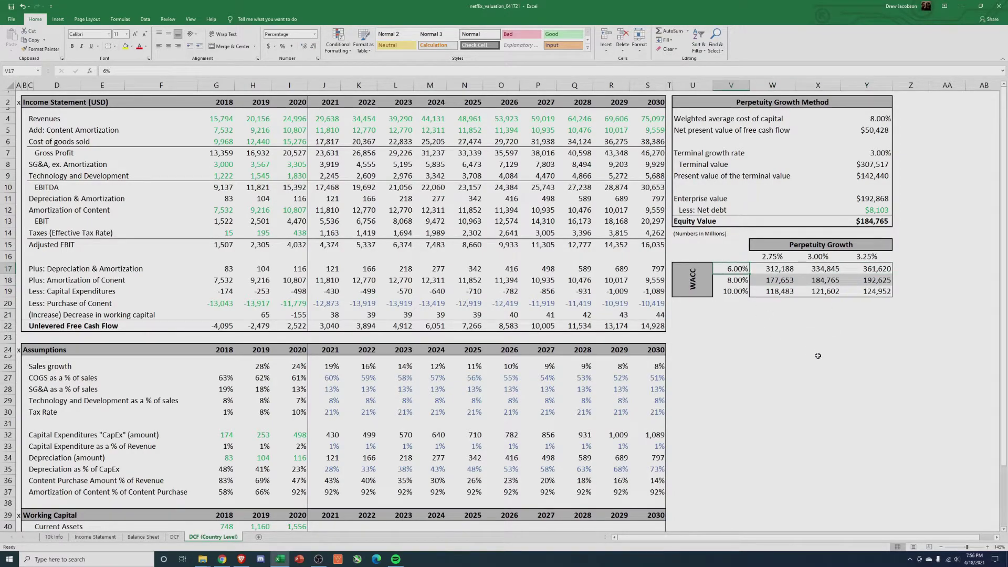
Review the 8% WACC row around the 184,765 base case, then bring up the Netflix quote page
left_click(778, 280)
left_click(870, 283)
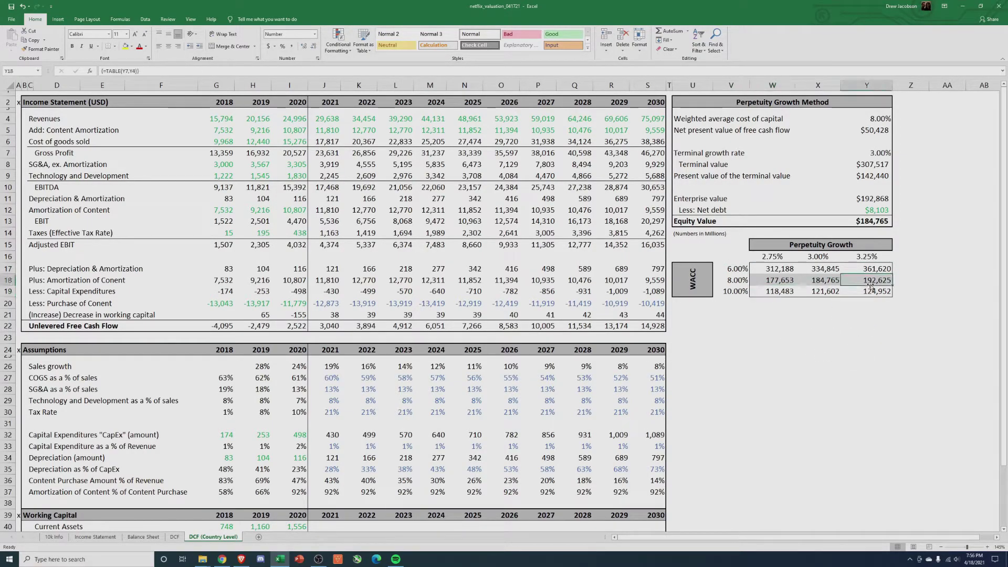
left_click(823, 282)
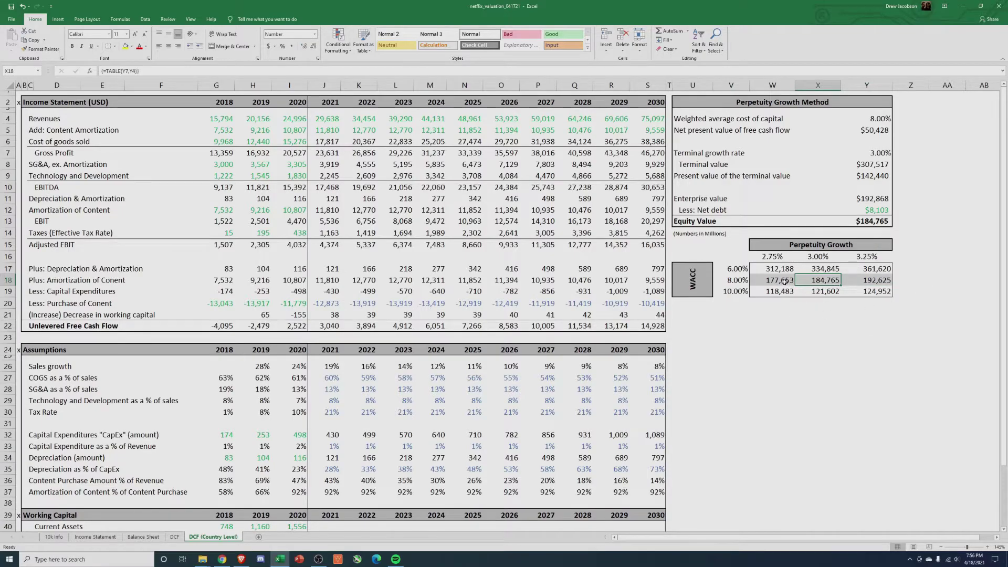
left_click_drag(784, 282, 871, 281)
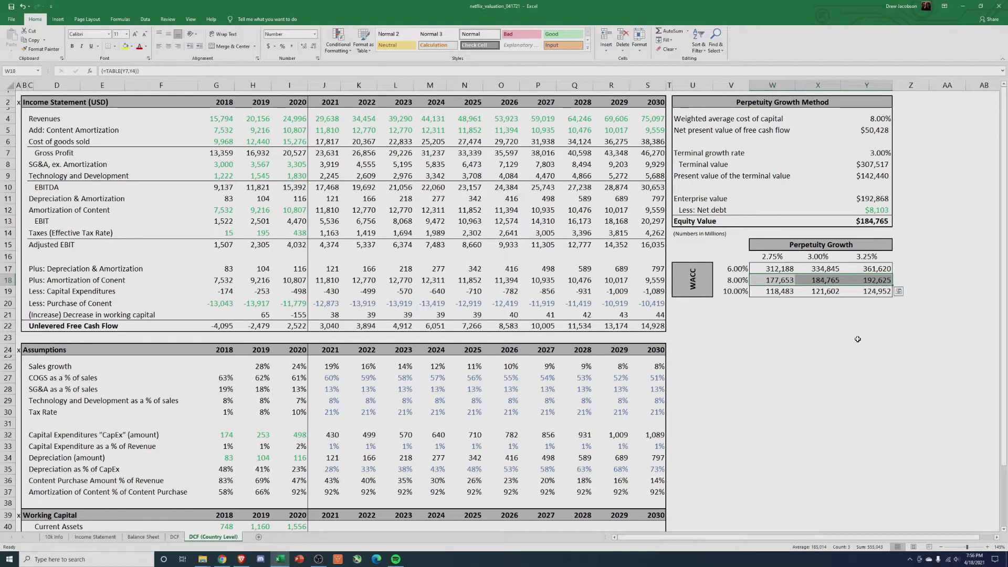
left_click(885, 284)
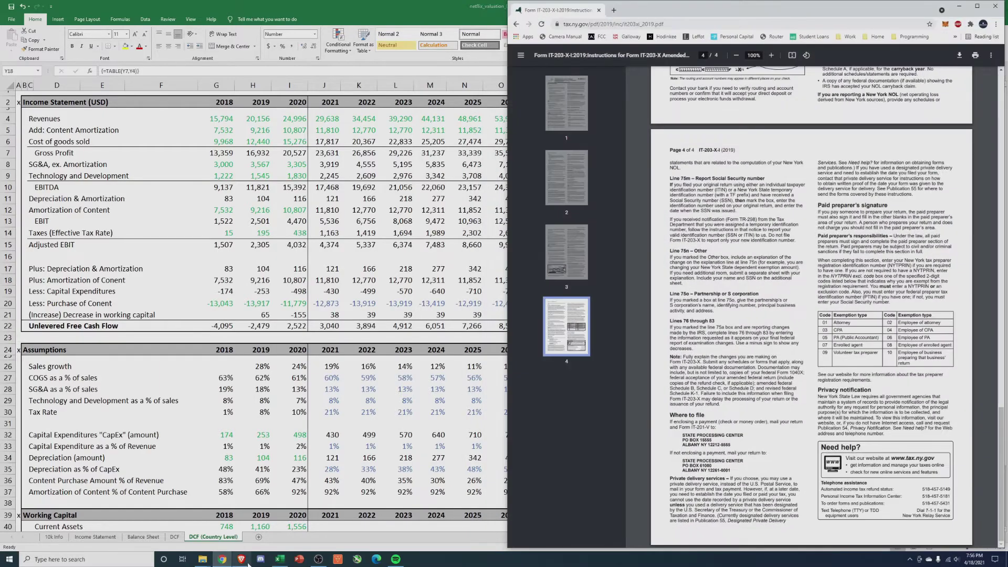
left_click(241, 559)
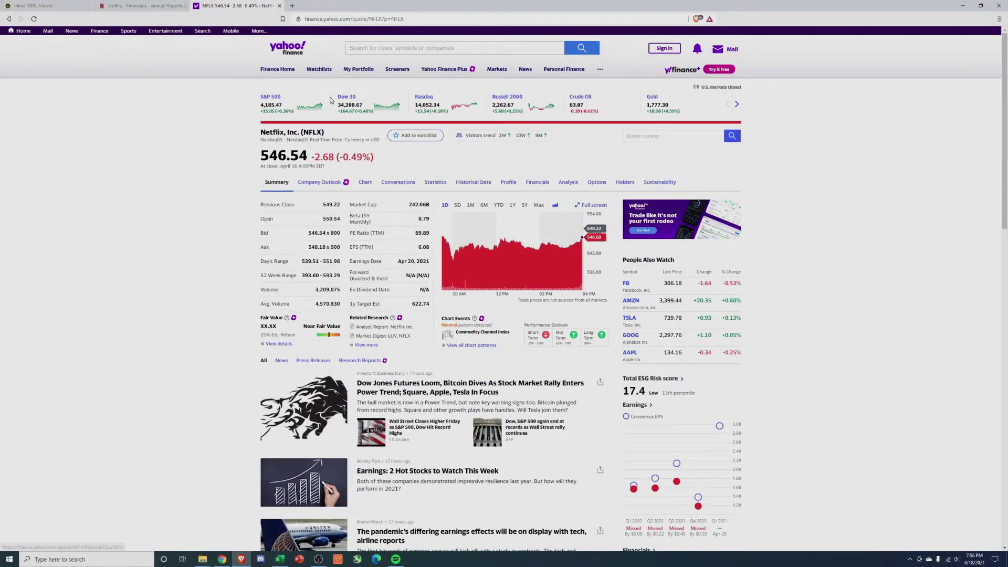
Highlight Netflix's 242.06B market cap, then view the 1Y and 5Y price charts
double_click(411, 204)
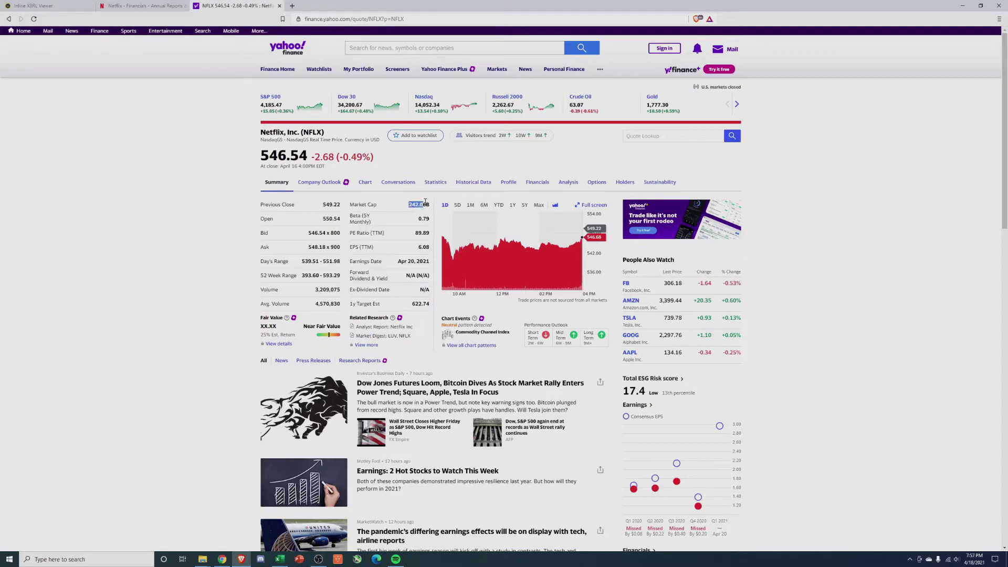
left_click(234, 218)
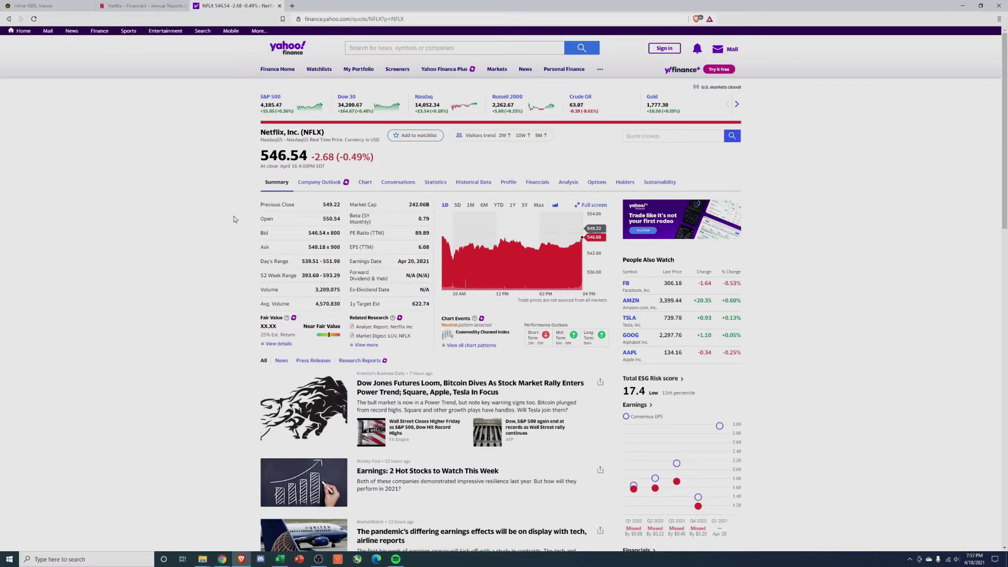
left_click(513, 207)
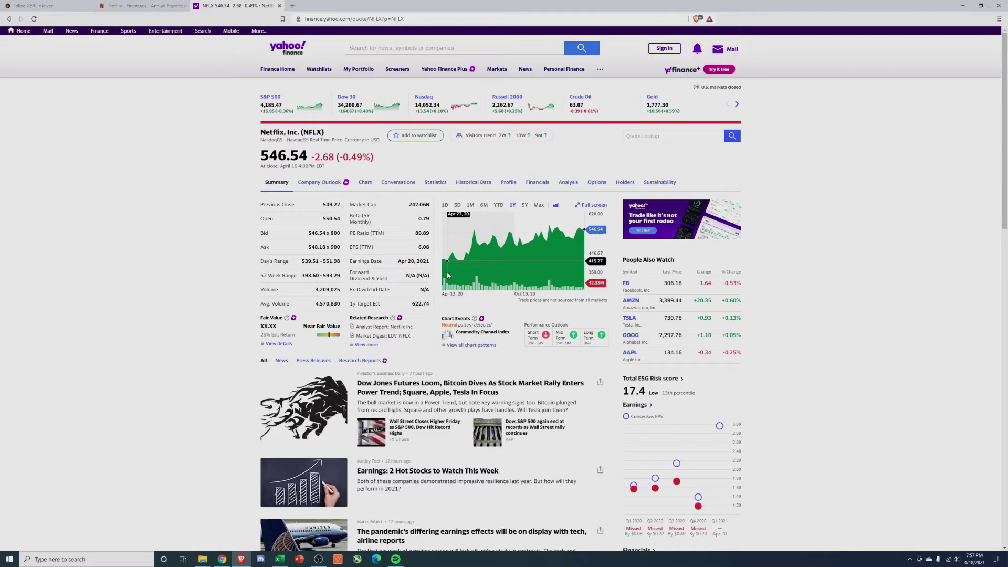
left_click(525, 205)
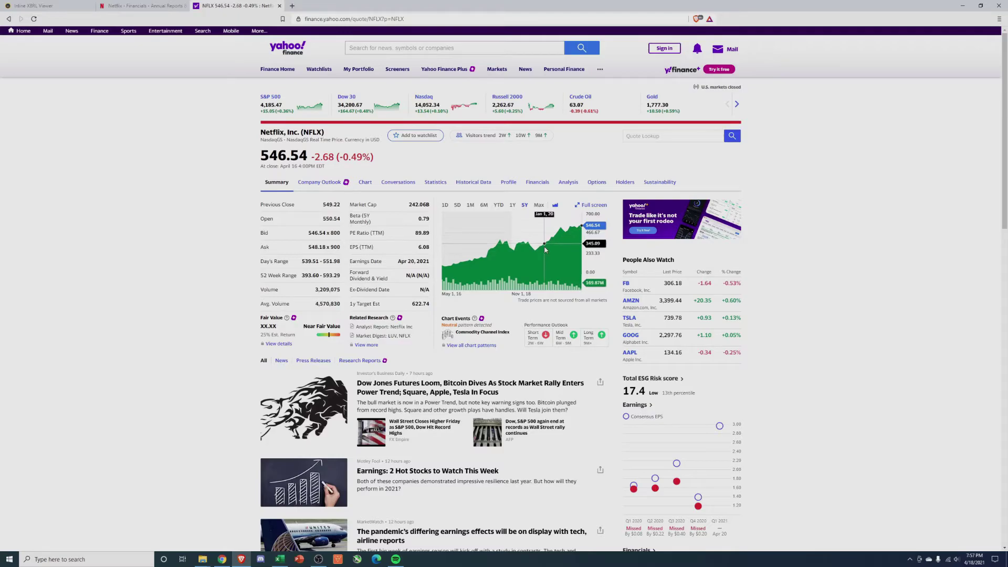
Back on Income Statement, make 2021 UCAN net adds 0.5 below the 2020 value
left_click(962, 6)
left_click(963, 7)
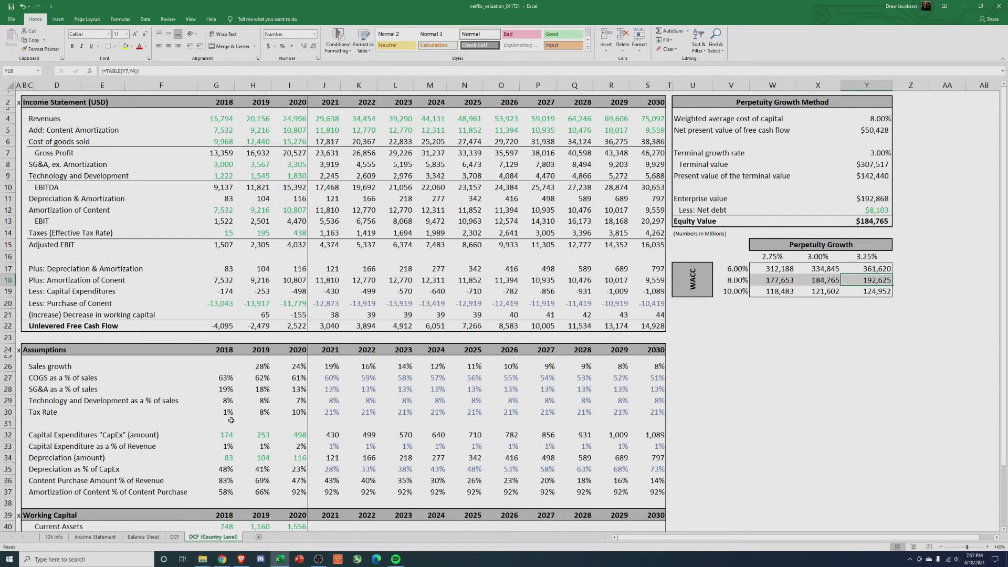
left_click(95, 537)
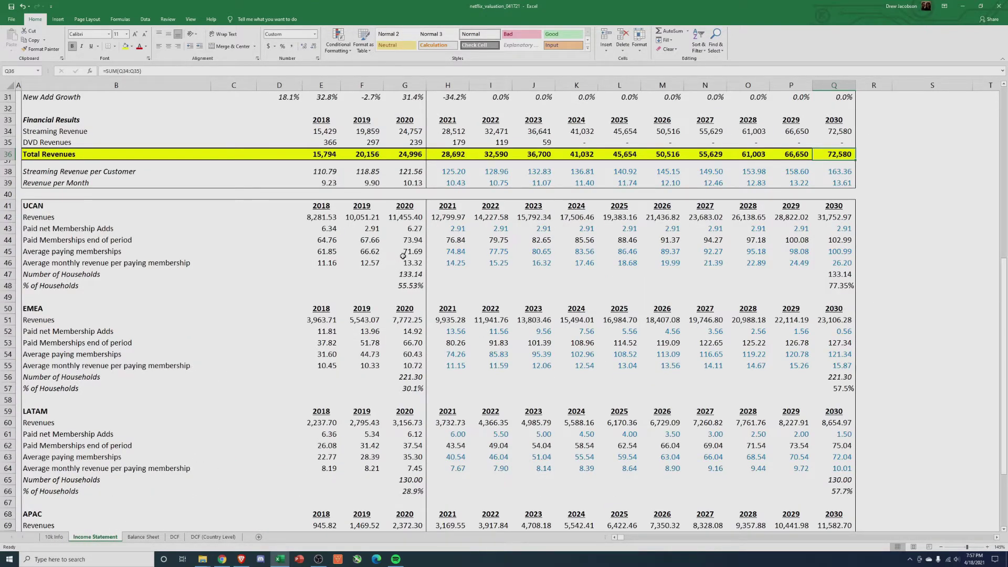
left_click(447, 231)
type("+")
key("Left")
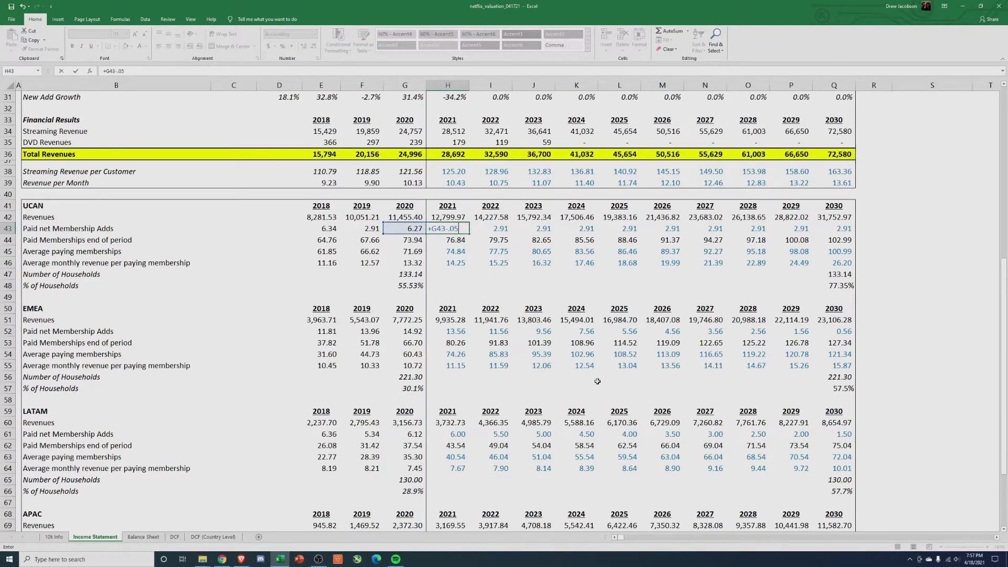
type("-.05")
key("ctrl+Return")
key("F2")
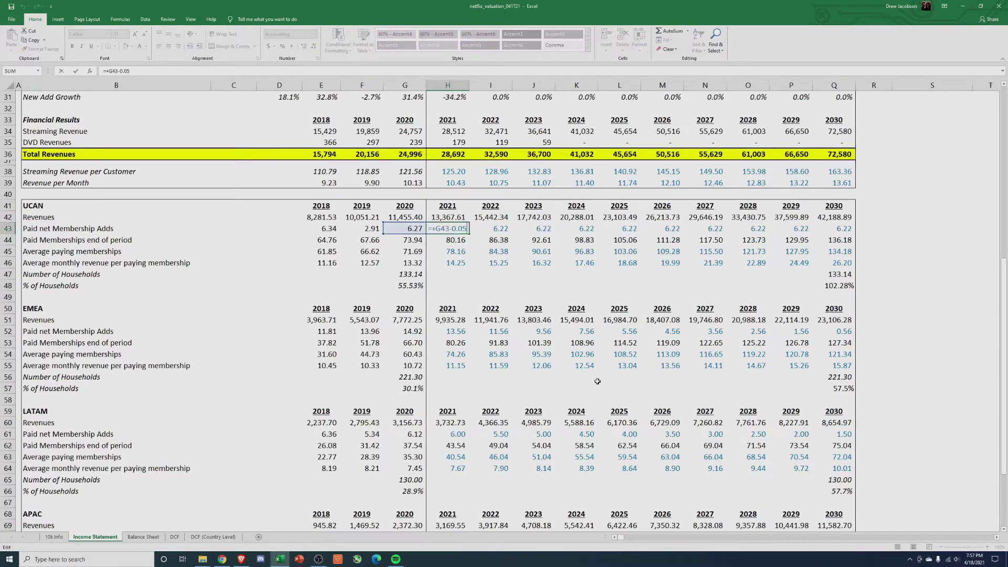
type("5")
key("ctrl+Return")
Paste the UCAN net adds formula across 2022–2027, using formulas-only paste for the later years
key("ctrl+c")
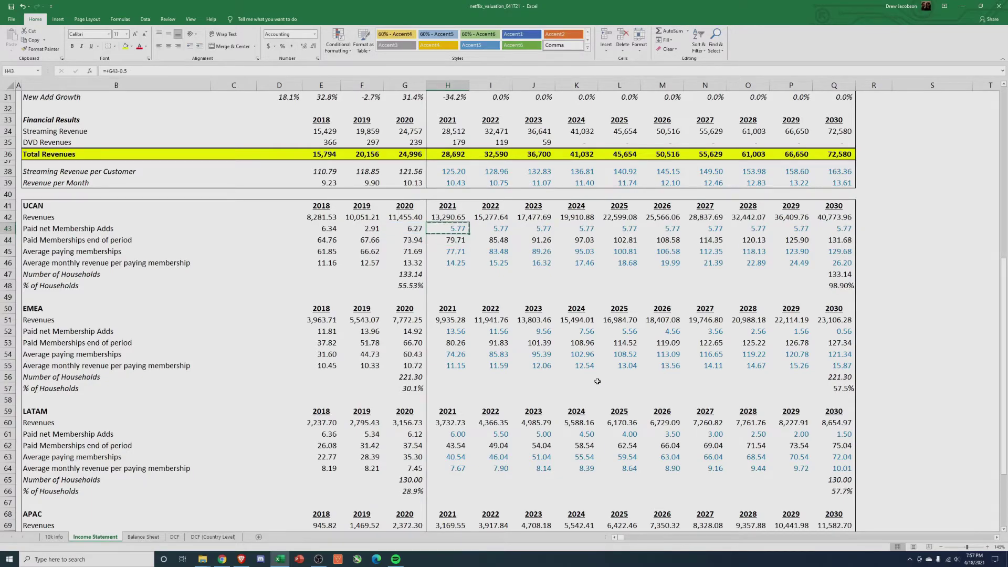
key("Right")
key("shift+Right")
key("shift+Right")
key("shift+Right")
key("alt+e")
key("p")
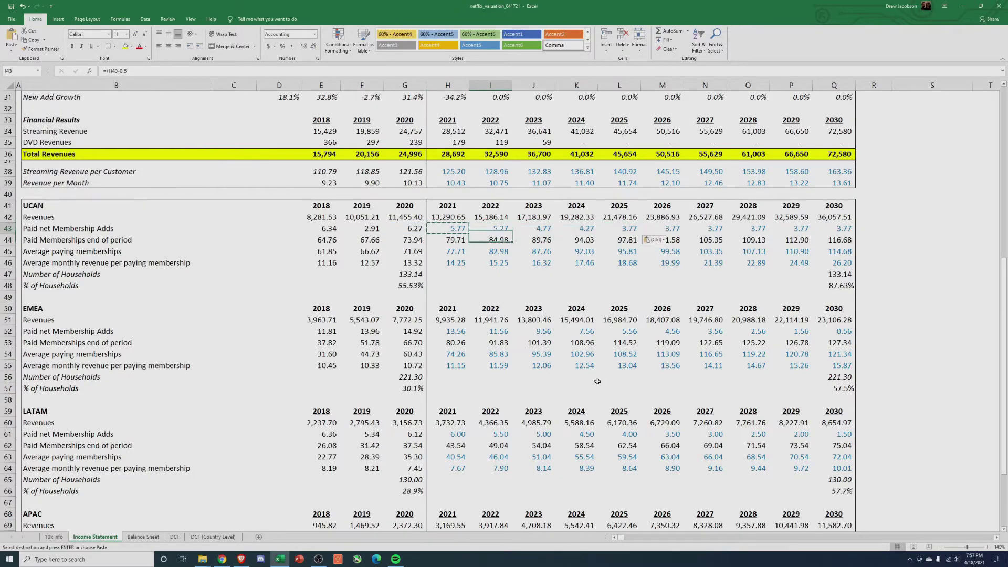
key("Right")
key("Right")
key("Right")
key("Right")
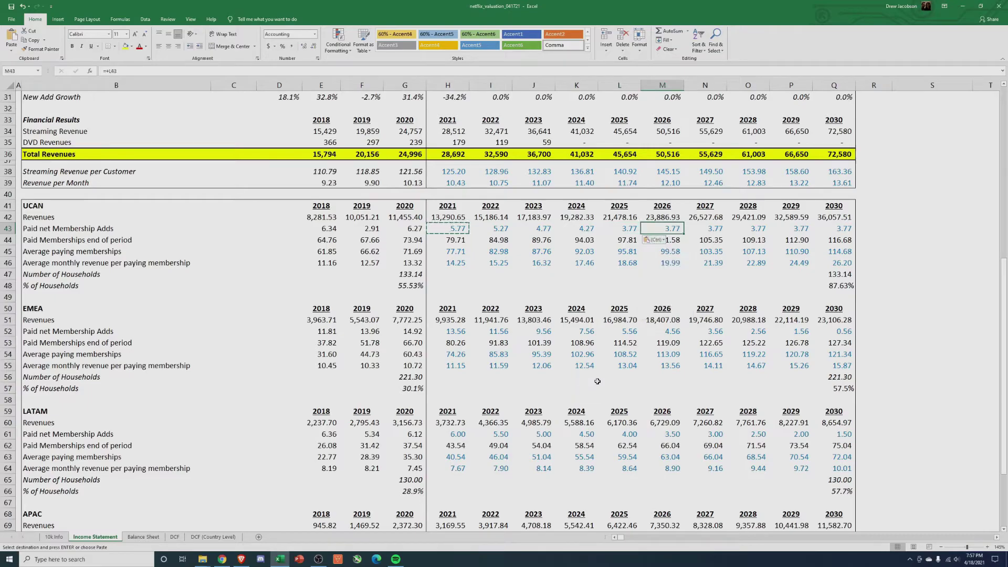
key("shift+Right")
key("alt+e")
key("s")
key("Return")
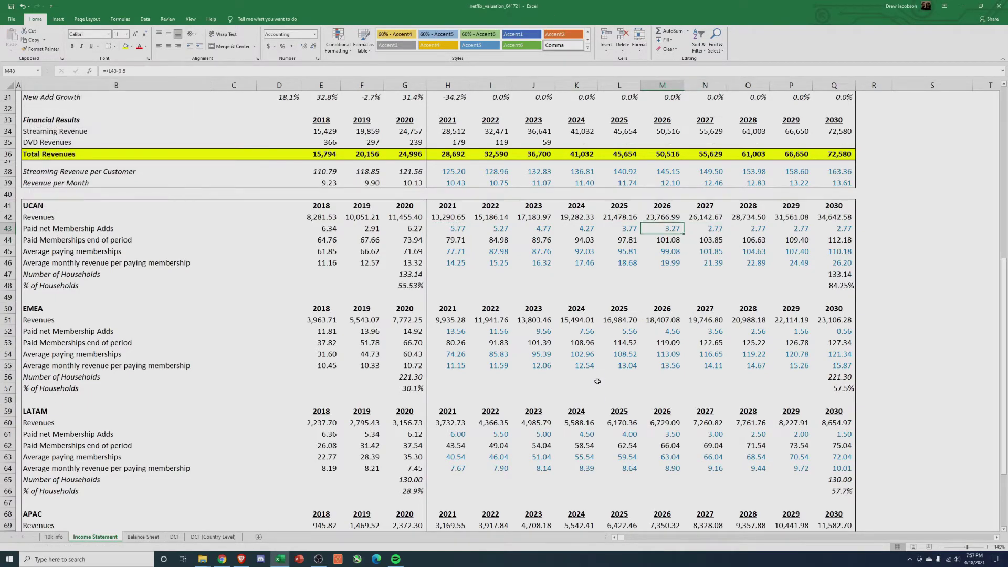
key("Right")
key("Right")
key("Right")
key("Down")
key("Down")
key("Down")
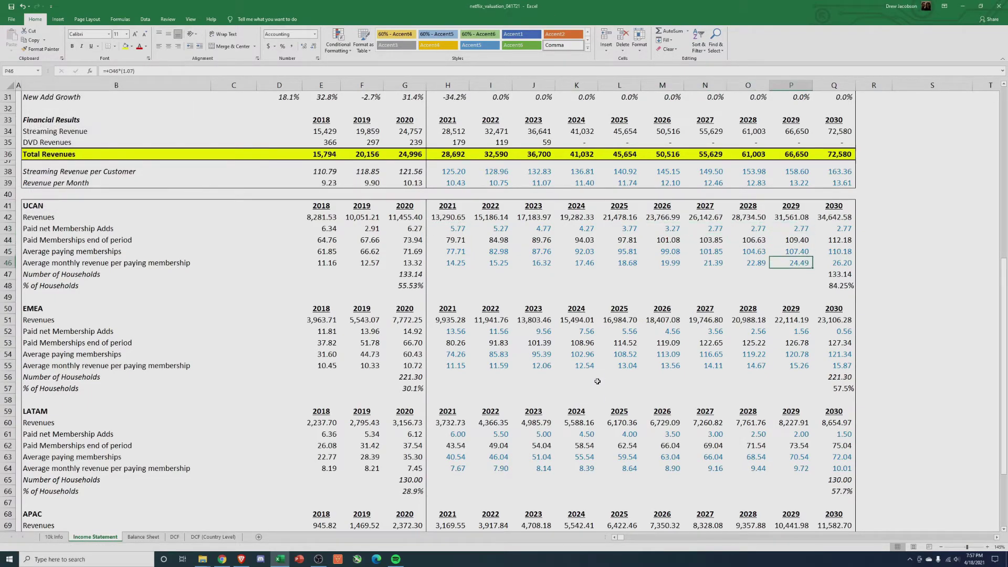
Check the EMEA and LATAM 2021 net adds, then enter the APAC 2021 formula starting at 8.76
left_click(453, 331)
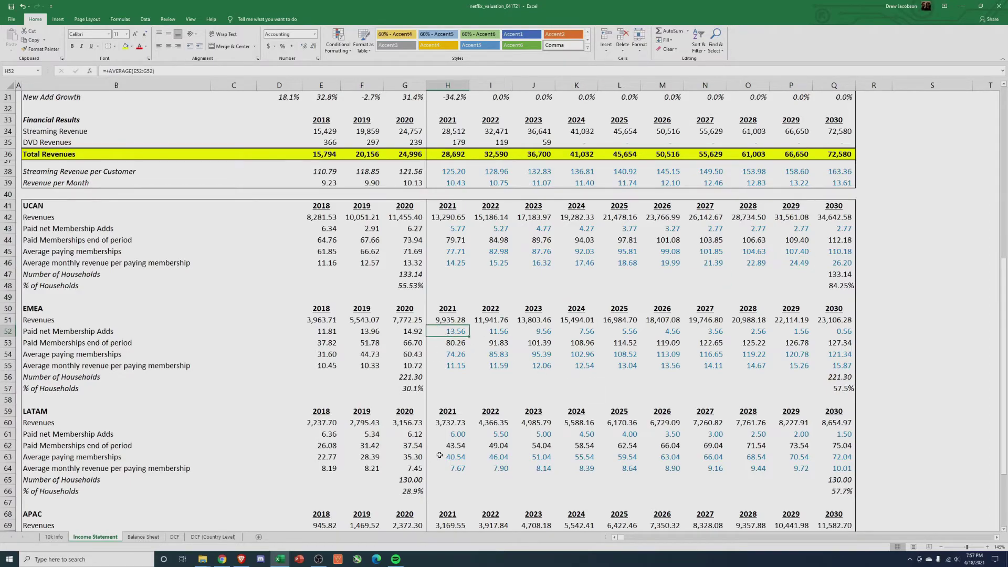
scroll(454, 387, "down", 2)
left_click(455, 367)
scroll(457, 383, "down", 2)
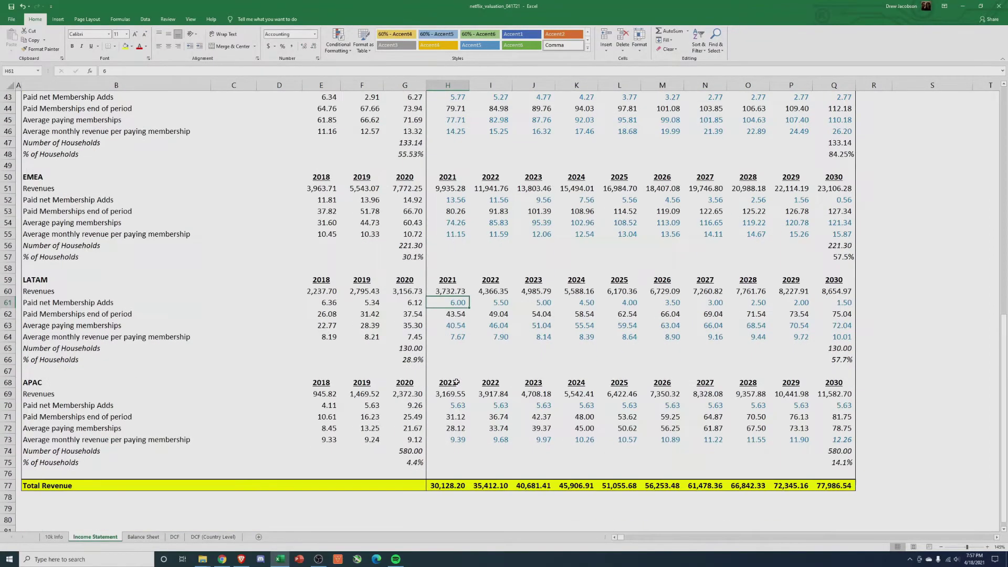
left_click(441, 404)
type("+")
key("Left")
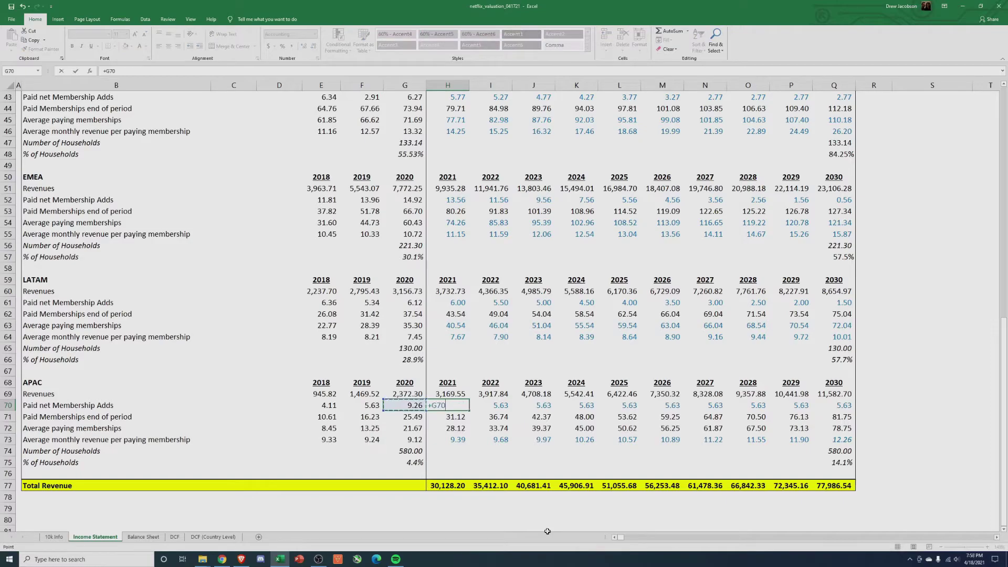
type("*")
key("Return")
Paste the APAC formula as formulas only into I70:L70; verify 2030 Total Revenue of 80,388.32
key("Up")
key("ctrl+c")
key("Right")
key("shift+Right")
key("shift+Right")
key("shift+Right")
key("ctrl+alt+v")
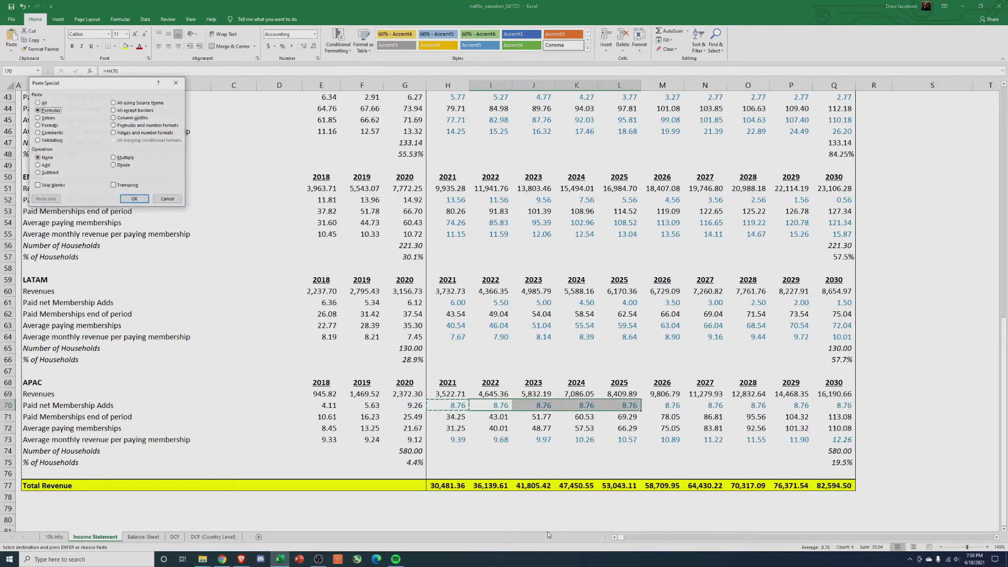
key("Return")
key("Right")
key("Right")
key("Right")
key("Right")
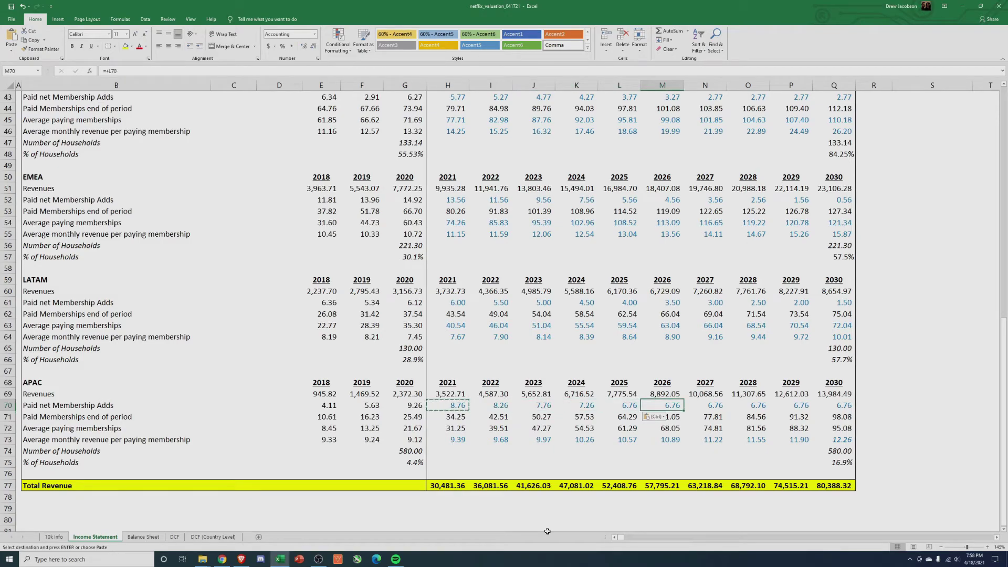
key("Escape")
left_click(851, 488)
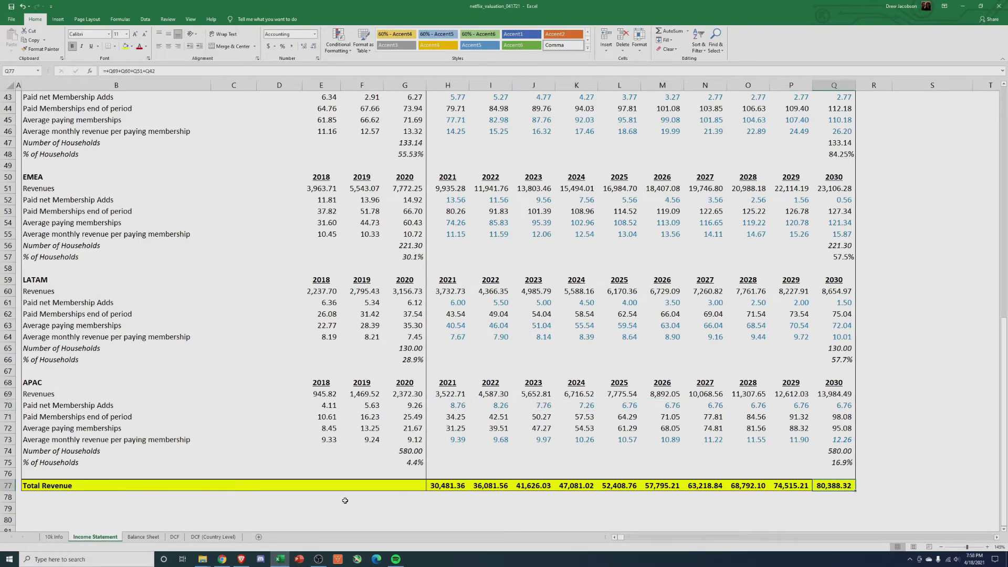
Return to the DCF (Country Level) sheet and scroll through the free cash flow build
left_click(223, 538)
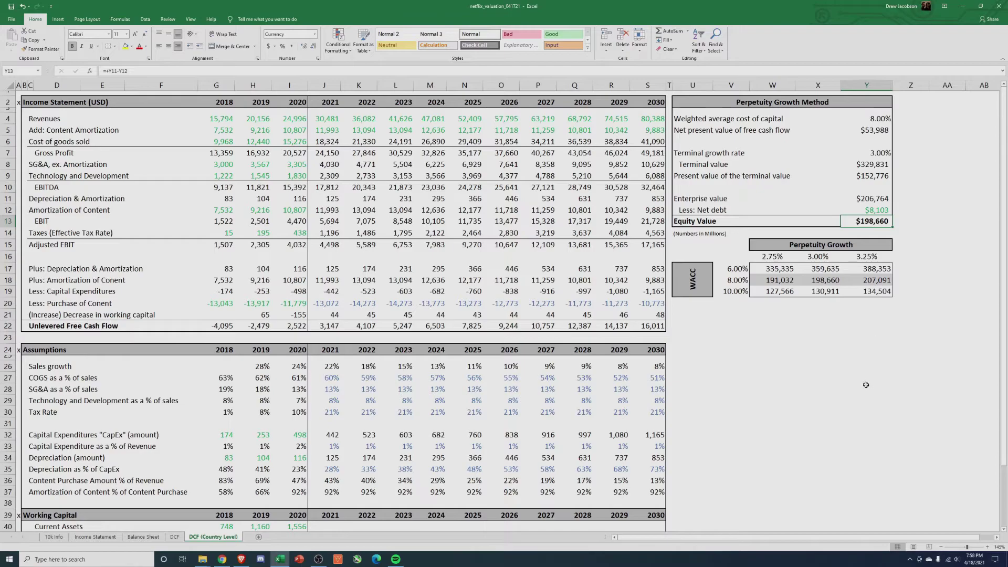
left_click(819, 364)
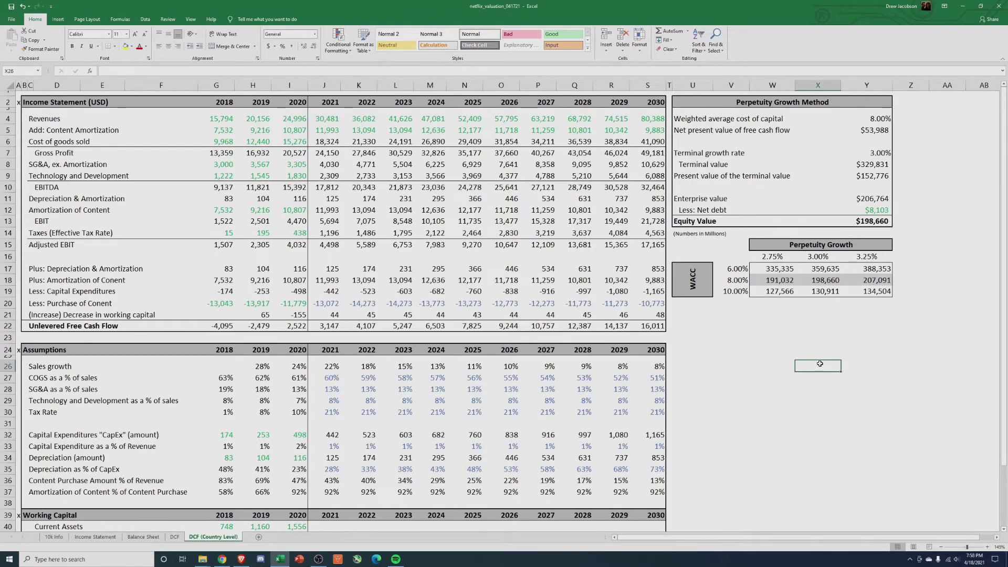
left_click(769, 421)
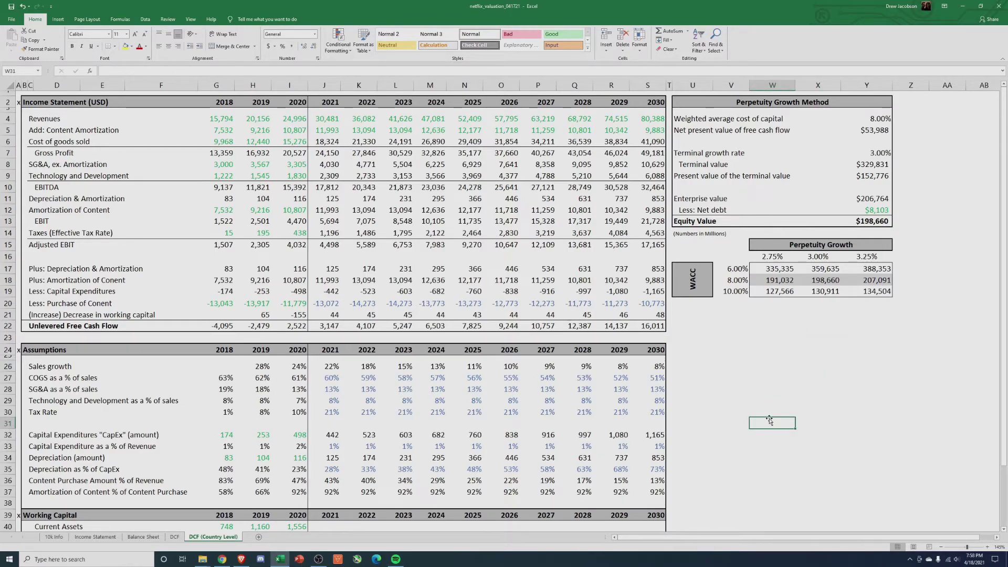
scroll(764, 422, "down", 4)
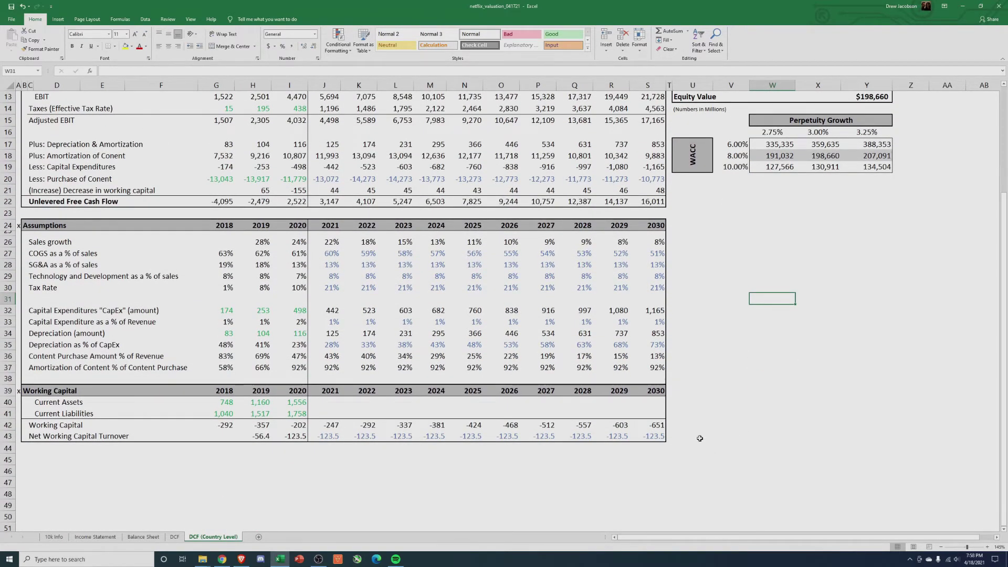
scroll(706, 441, "up", 2)
scroll(702, 435, "up", 1)
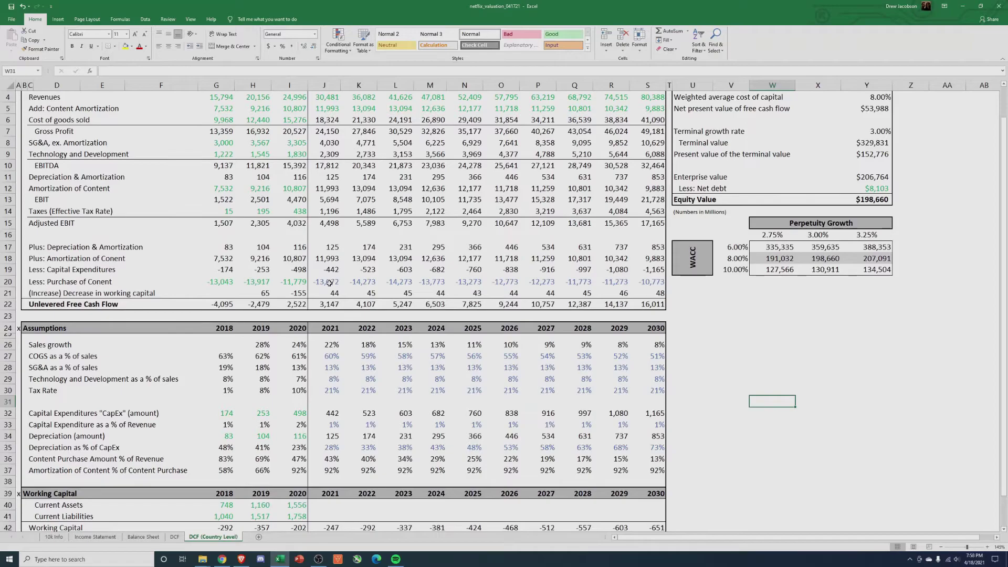
Select the 2021–2030 Purchase of Content figures in J20:S20 to inspect them
left_click_drag(329, 283, 649, 282)
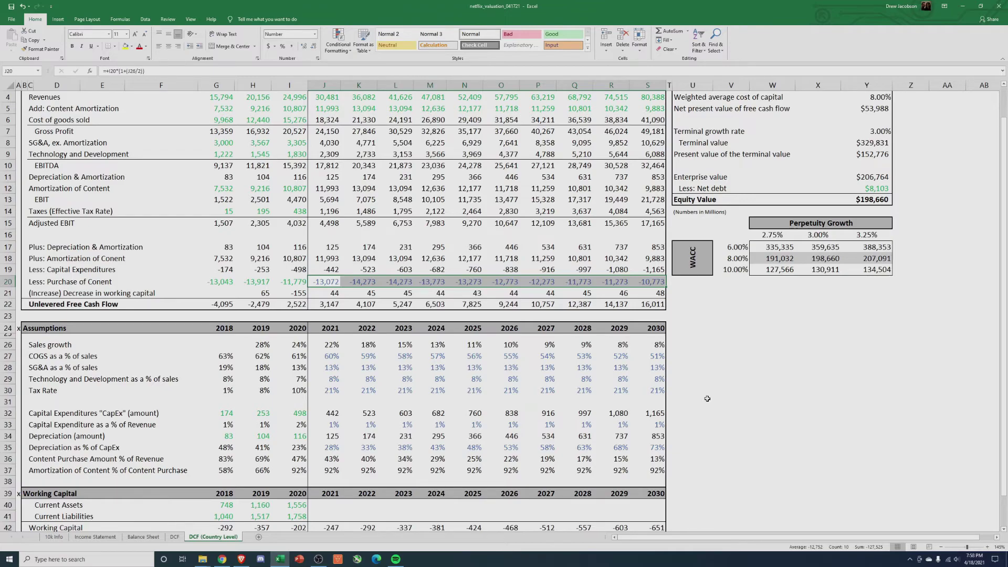
left_click(723, 344)
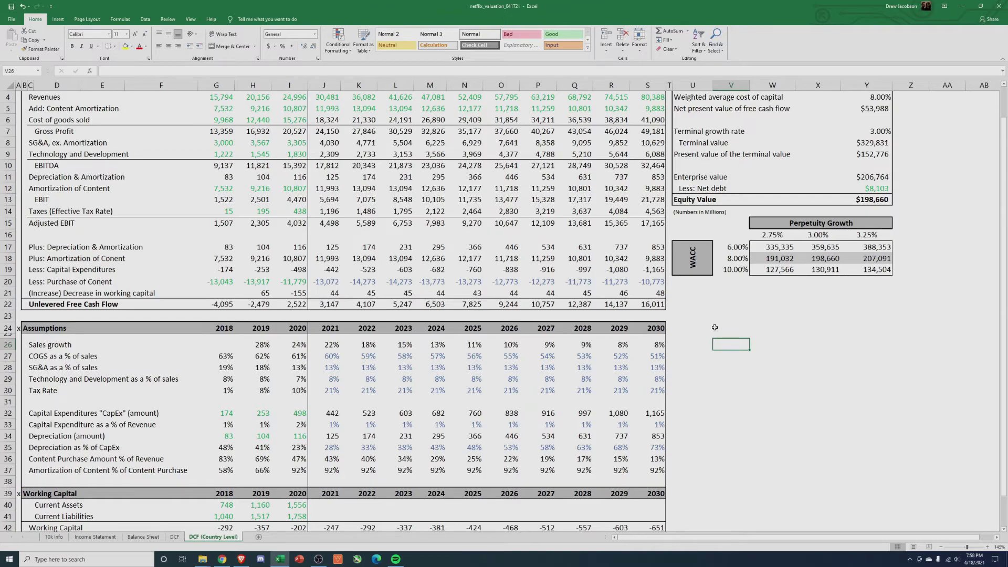
left_click_drag(638, 281, 318, 282)
left_click_drag(226, 282, 646, 304)
scroll(209, 305, "up", 1)
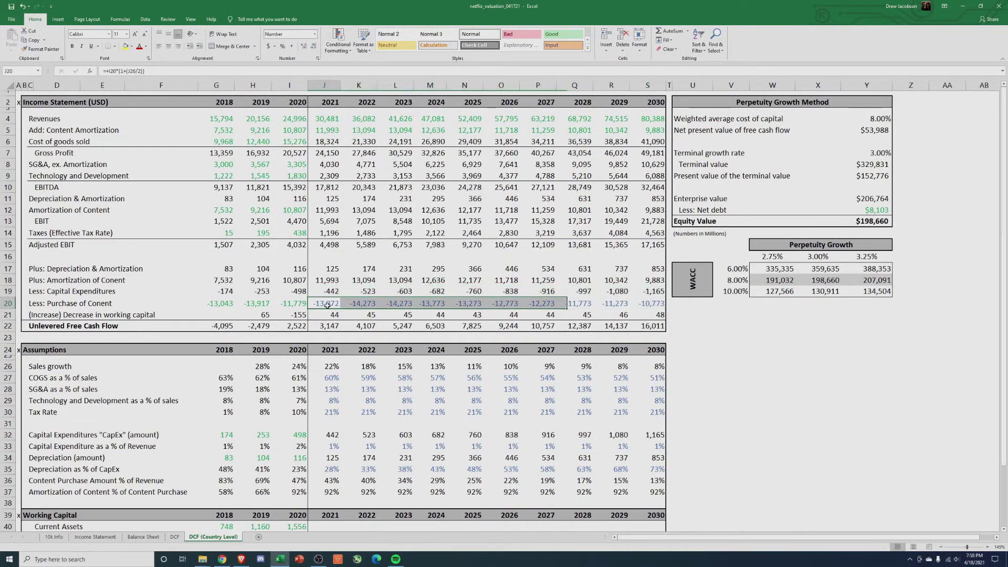
Enter =+I20-1000 as the 2021 Purchase of Content formula in J20
left_click(369, 303)
left_click(336, 304)
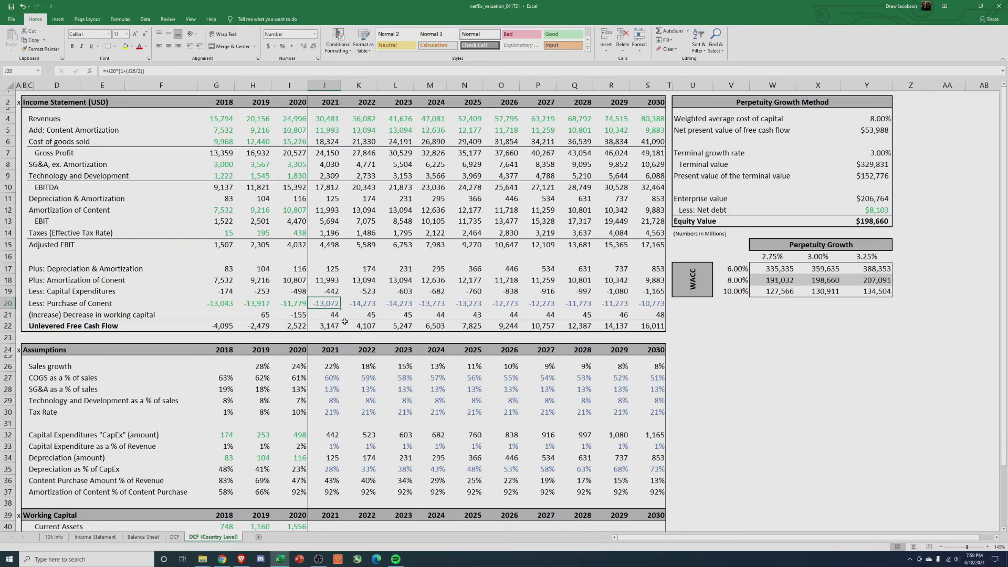
type("+I20")
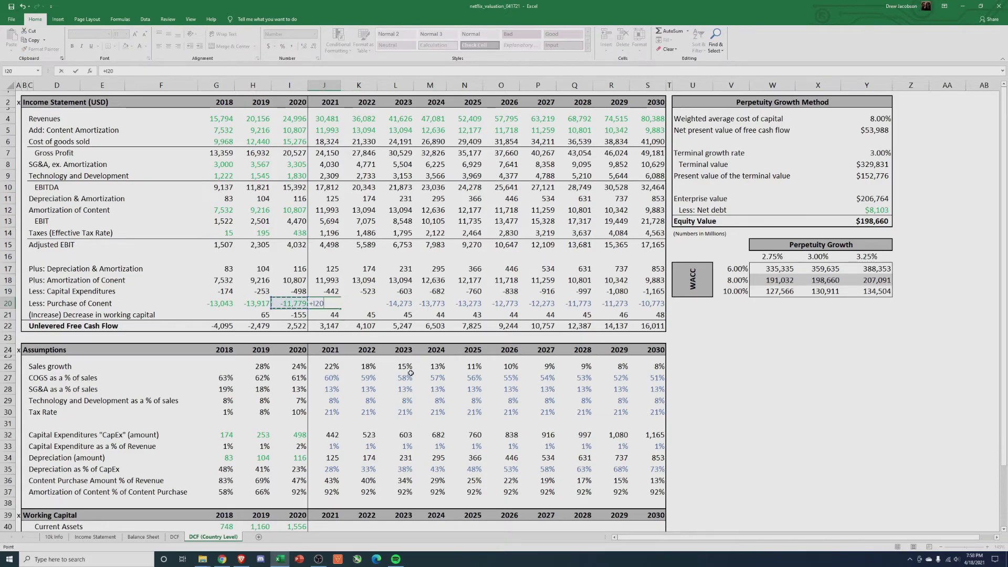
type("-1000")
key("ctrl+Return")
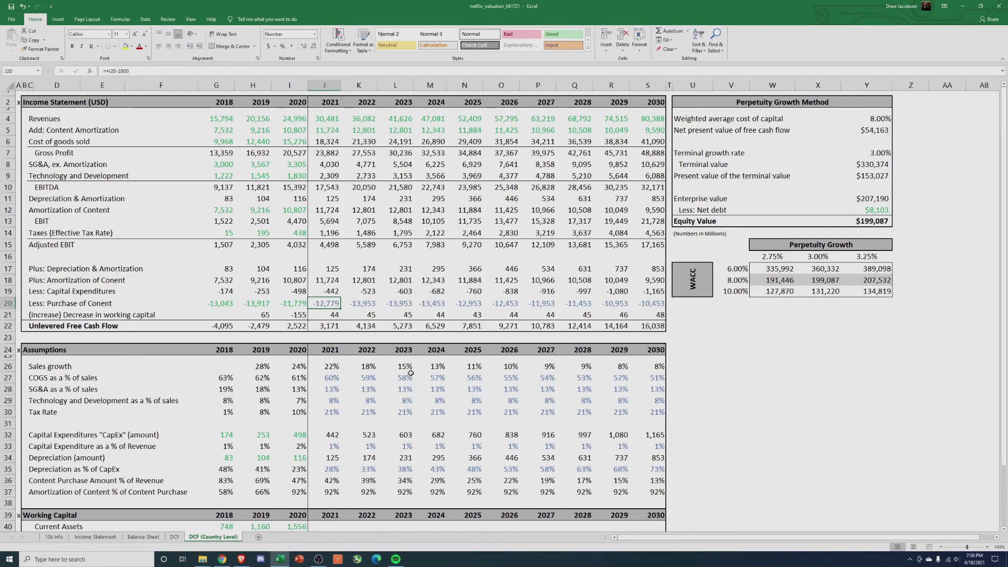
key("ctrl+c")
key("Escape")
Revise the J20 formula to =+I20+1000 and copy it
key("F2")
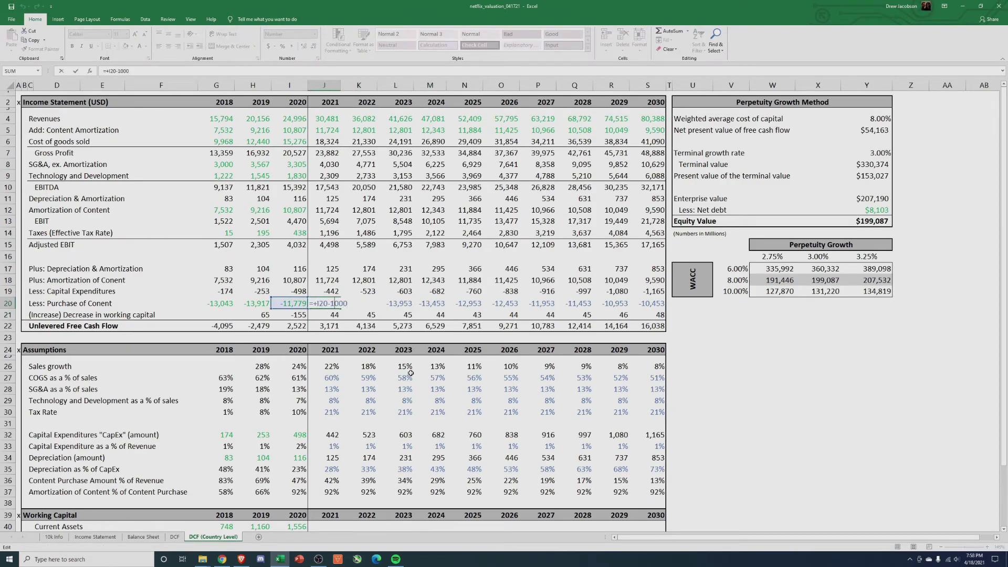
key("Left")
key("Left")
key("Left")
key("Left")
key("BackSpace")
type("+")
key("ctrl+Return")
key("ctrl+c")
Paste the formula as formulas across the 2022–2028 Purchase of Content cells K20:Q20
key("Right")
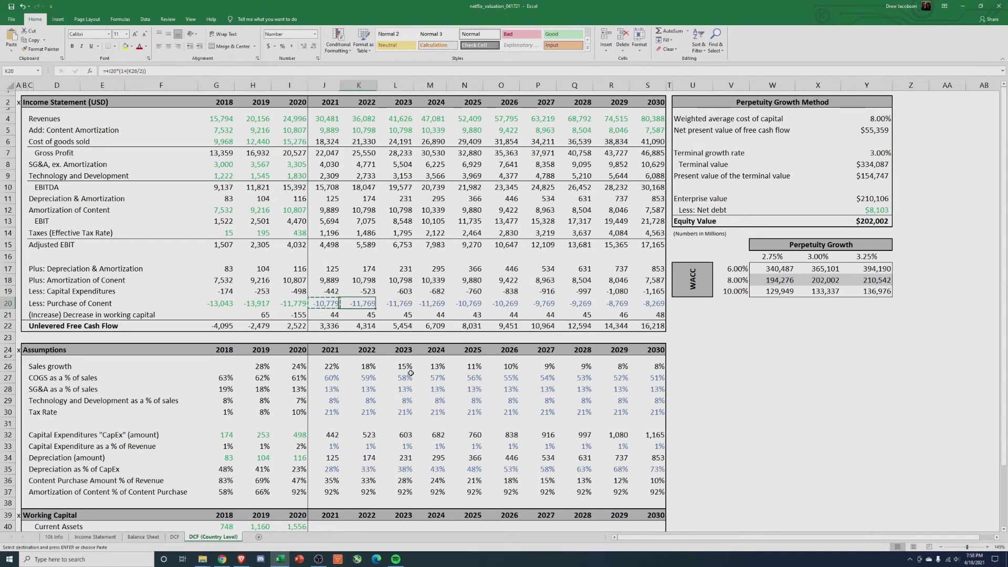
key("shift+Right")
key("shift+Right")
key("shift+Right")
key("ctrl+alt+v")
key("Return")
key("Right")
key("Right")
key("Right")
key("Right")
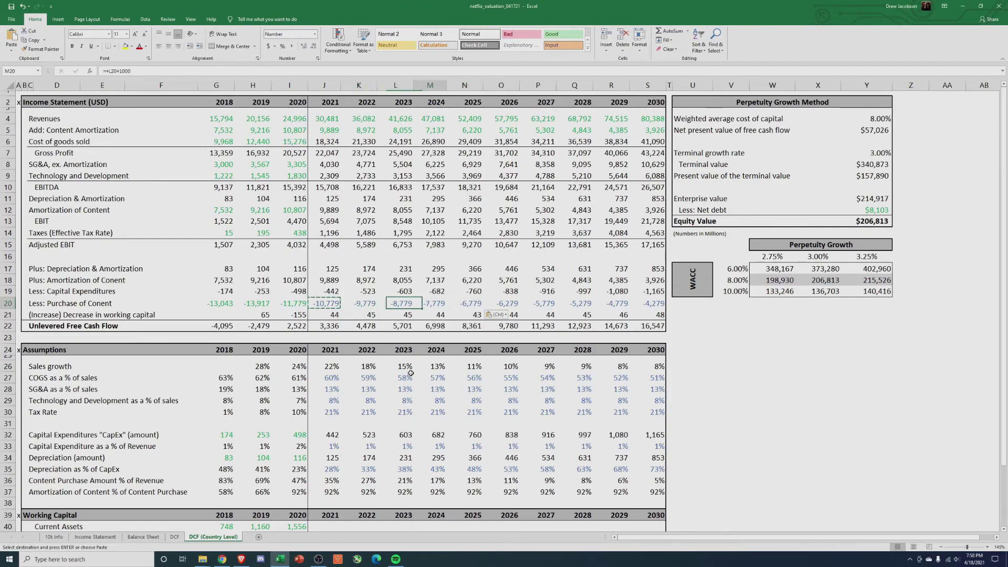
key("shift+Right")
key("shift+Right")
key("ctrl+alt+v")
key("Return")
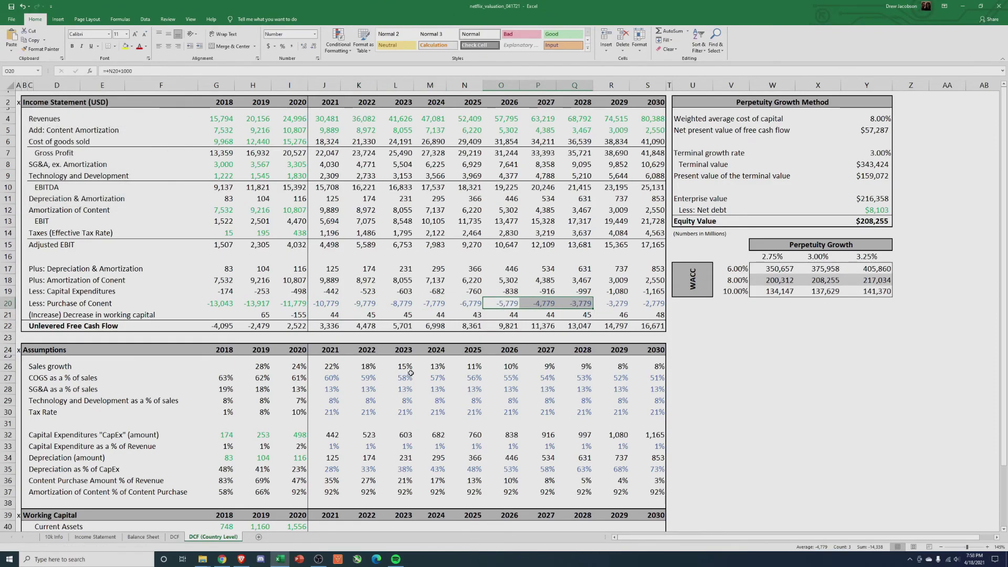
key("Right")
key("Right")
key("Right")
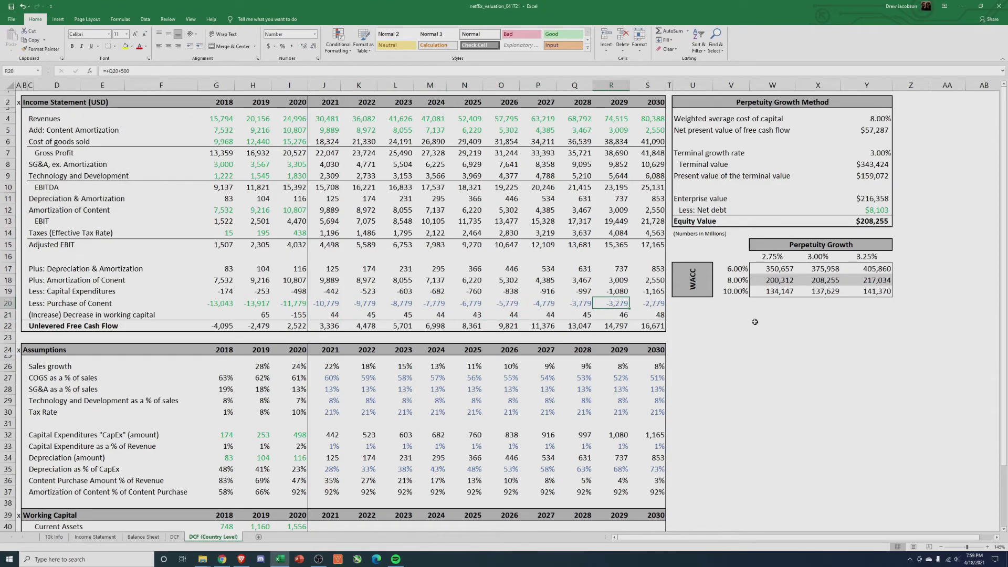
left_click(884, 224)
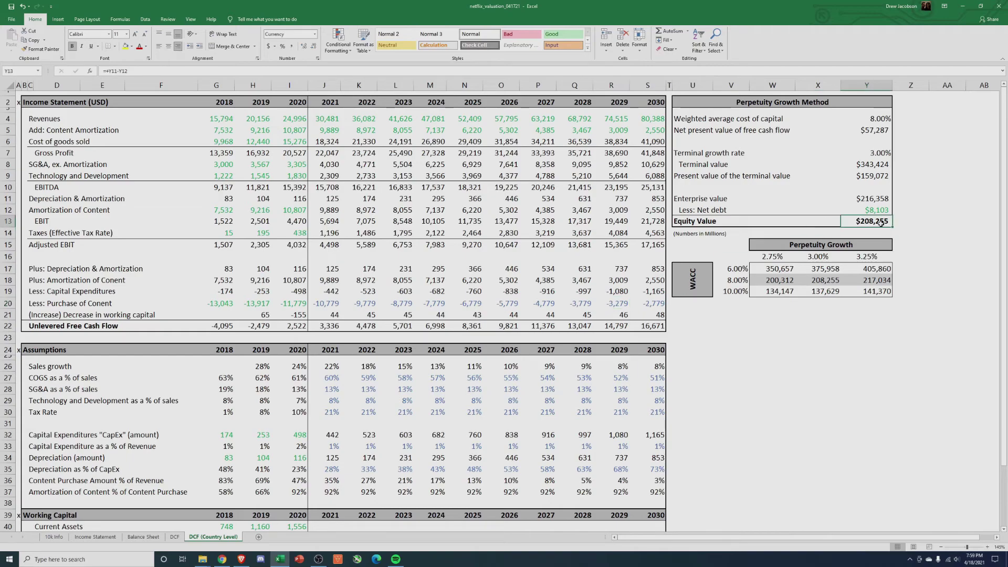
left_click(871, 270)
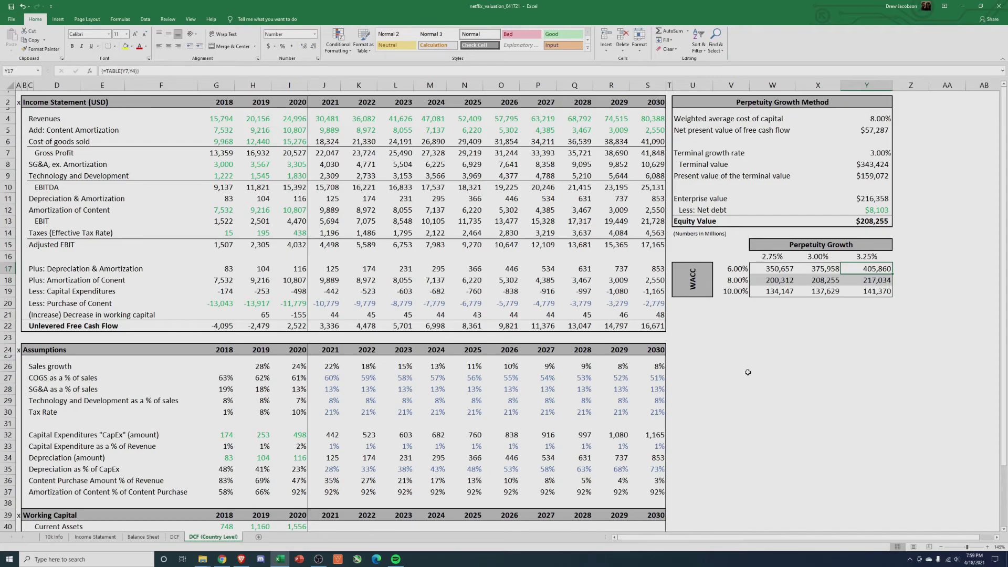
left_click_drag(653, 304, 328, 304)
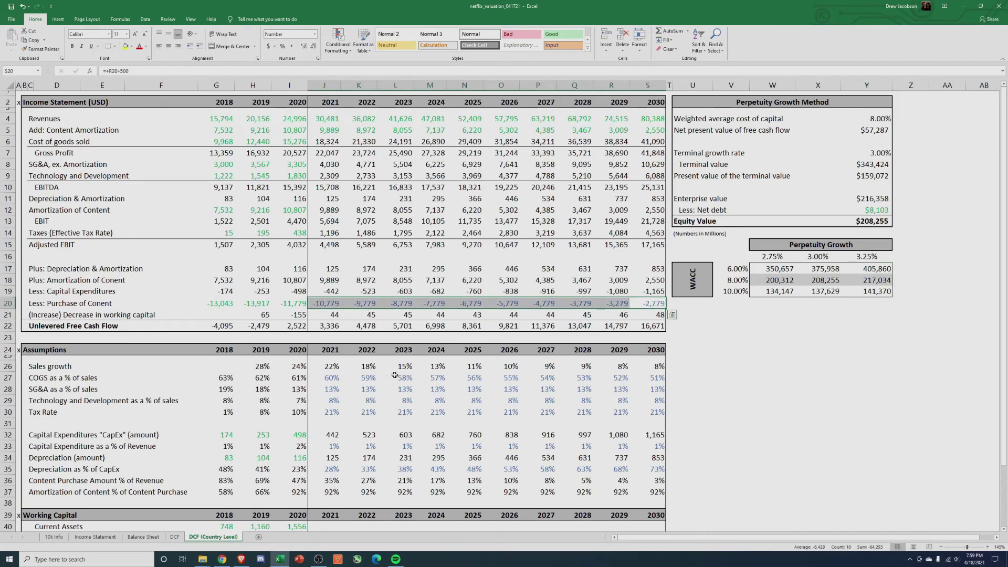
left_click(324, 302)
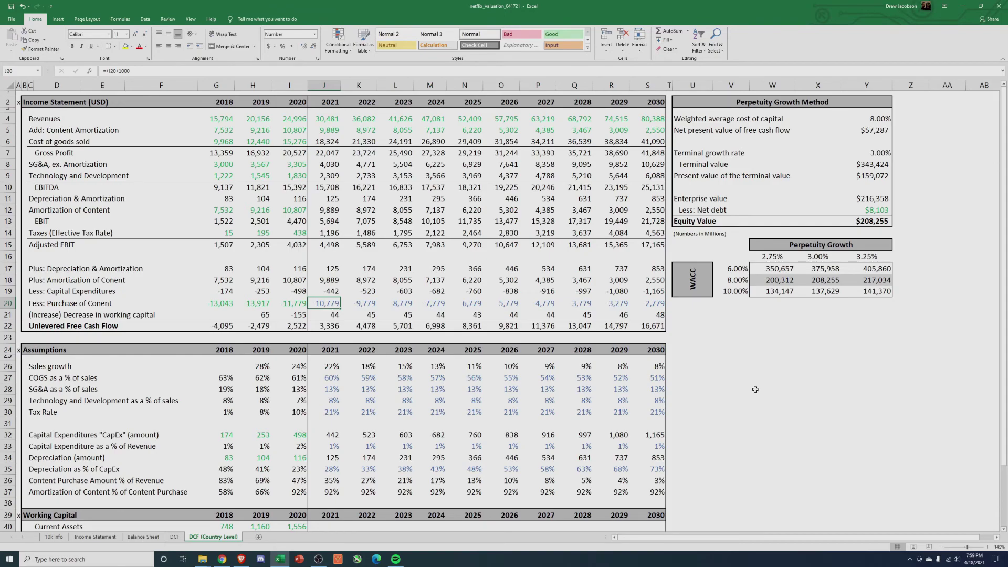
left_click_drag(660, 304, 226, 306)
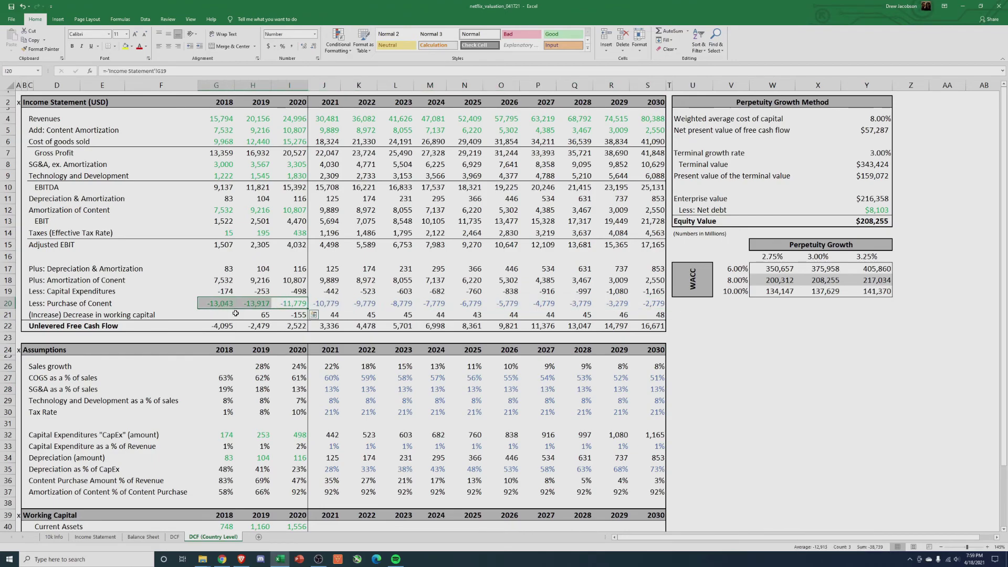
left_click_drag(325, 305, 651, 303)
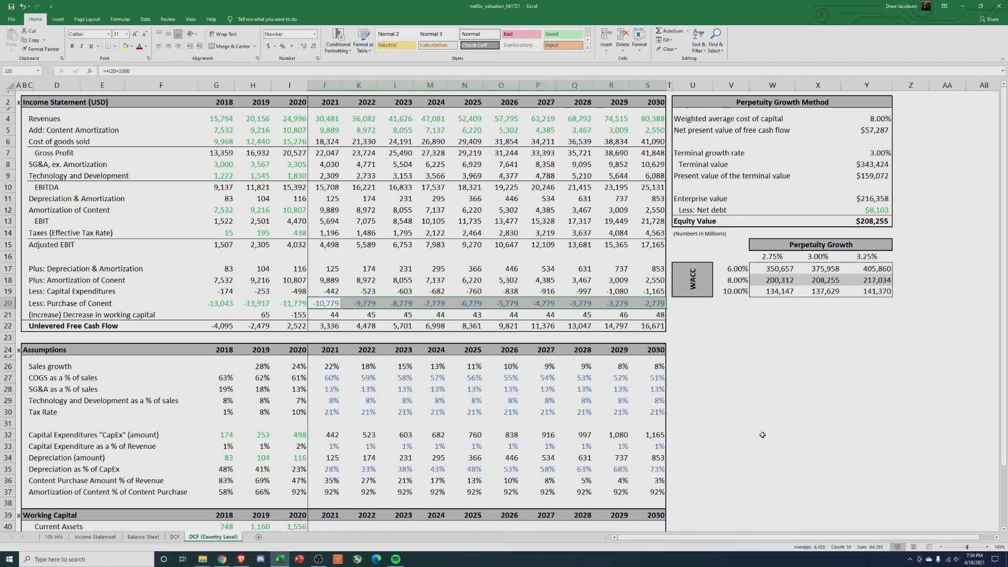
left_click(752, 402)
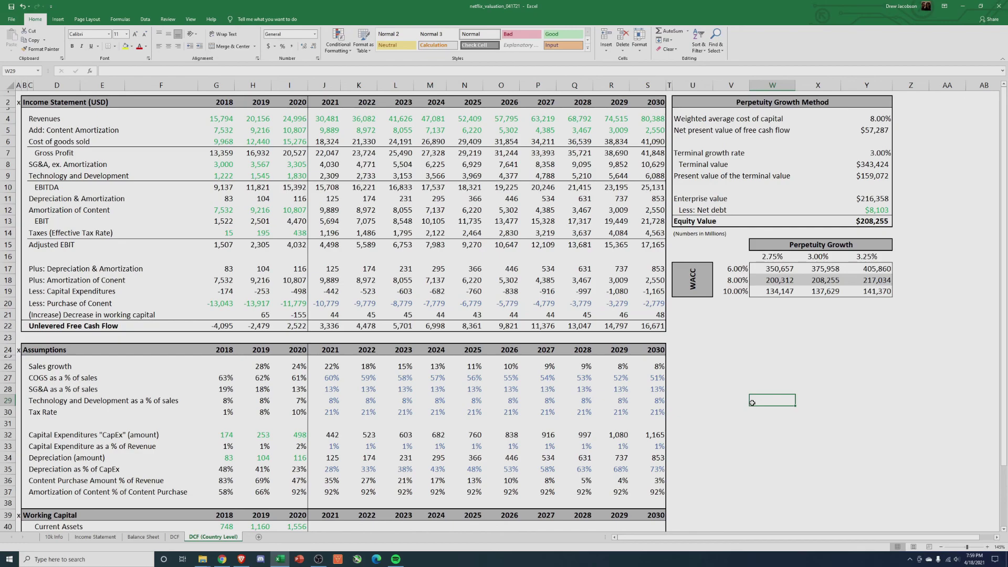